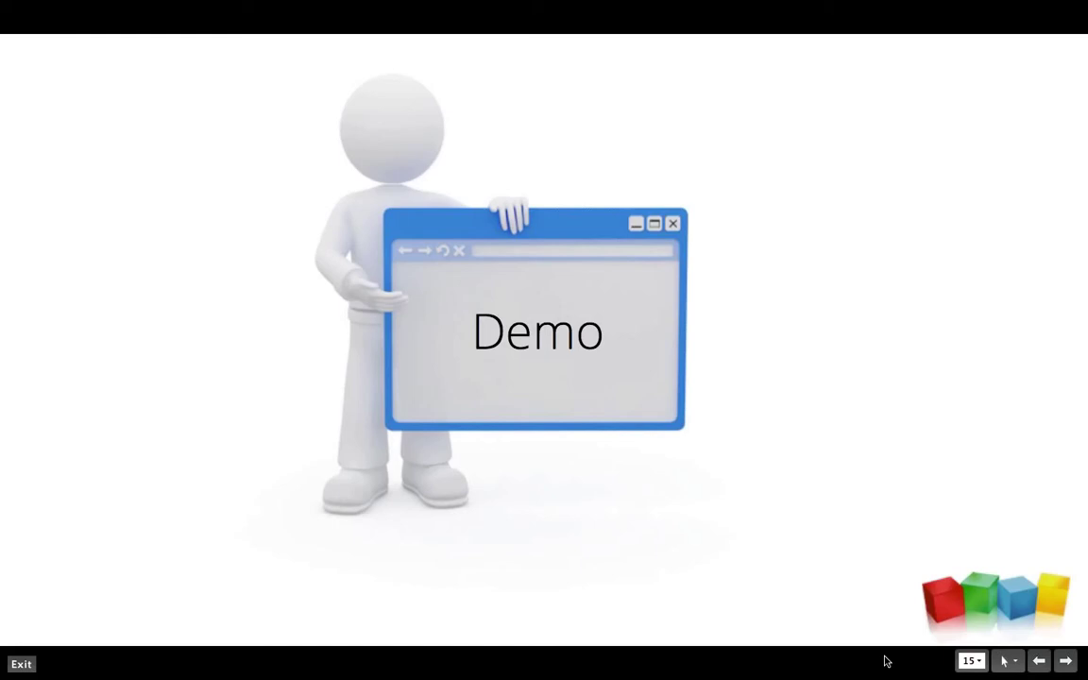
Step: Exit the Zoho Show slideshow to return to the 'Integration with Dropbox' presentation window
mouse_move(503, 665)
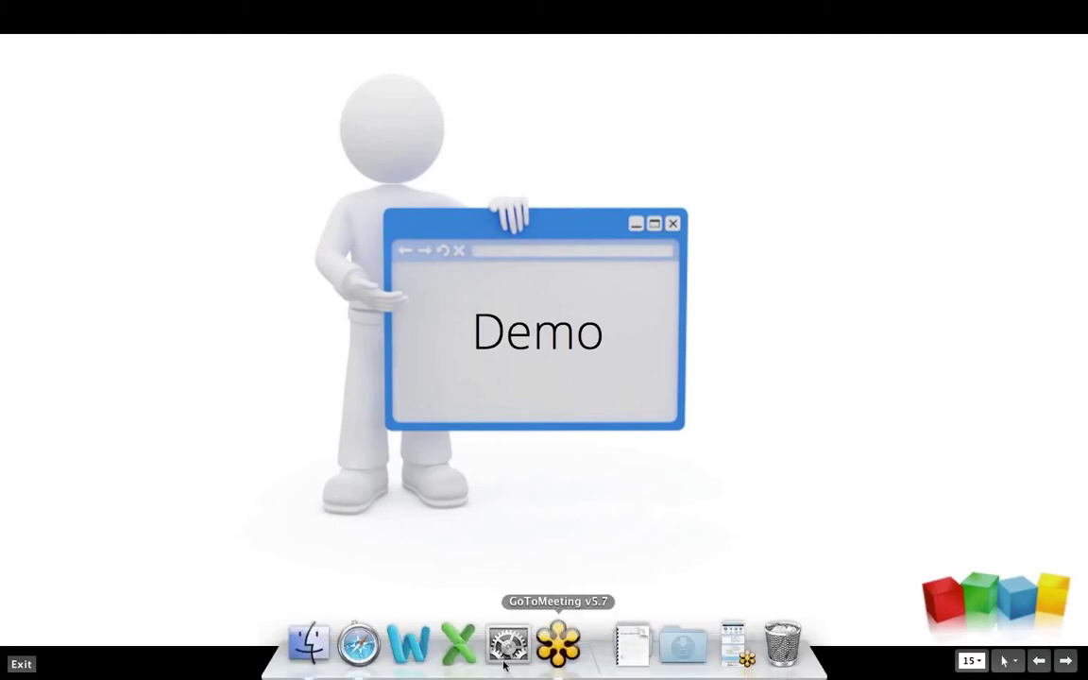
left_click(19, 665)
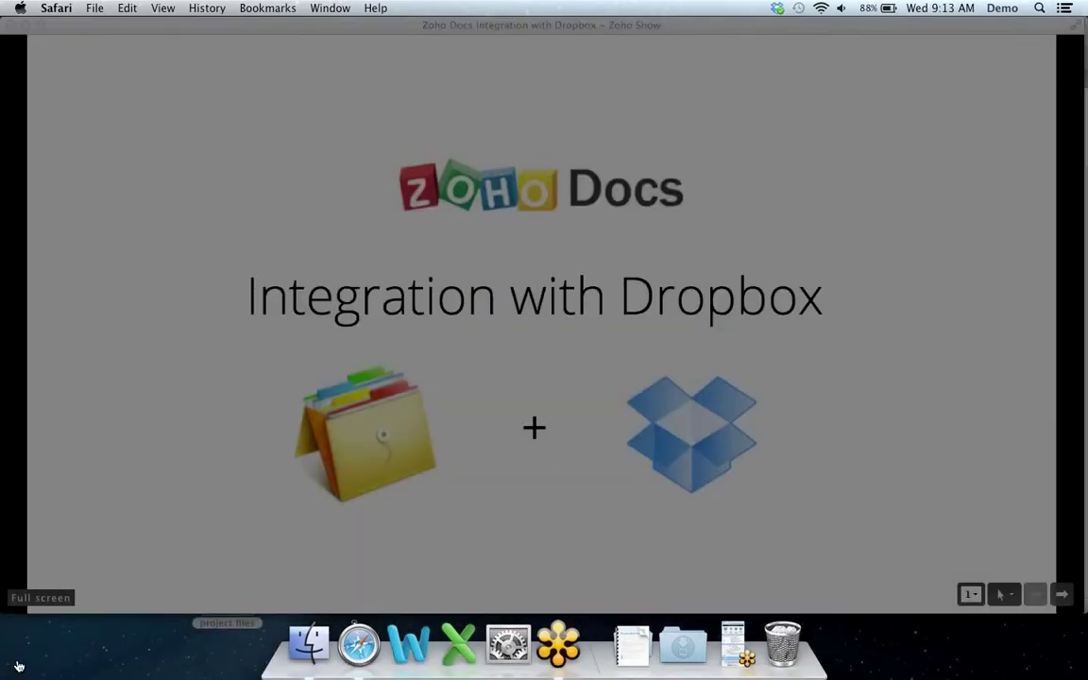
Step: Minimize Zoho Show and place the Zoho Docs All Files list beside the Dropbox Finder window
left_click(26, 26)
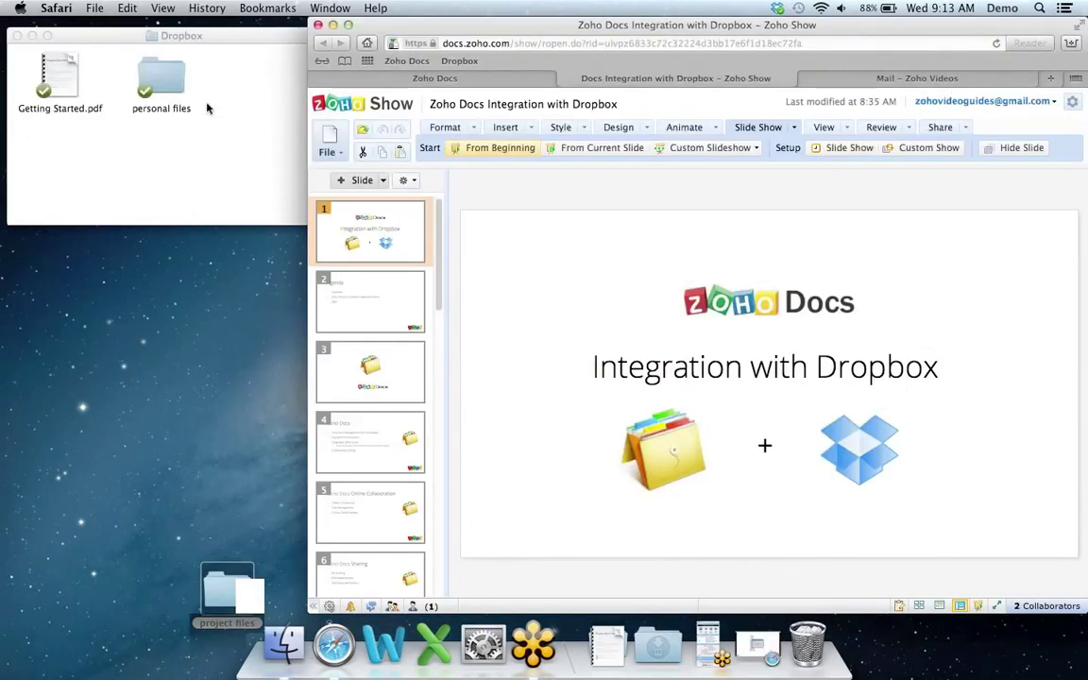
left_click(495, 81)
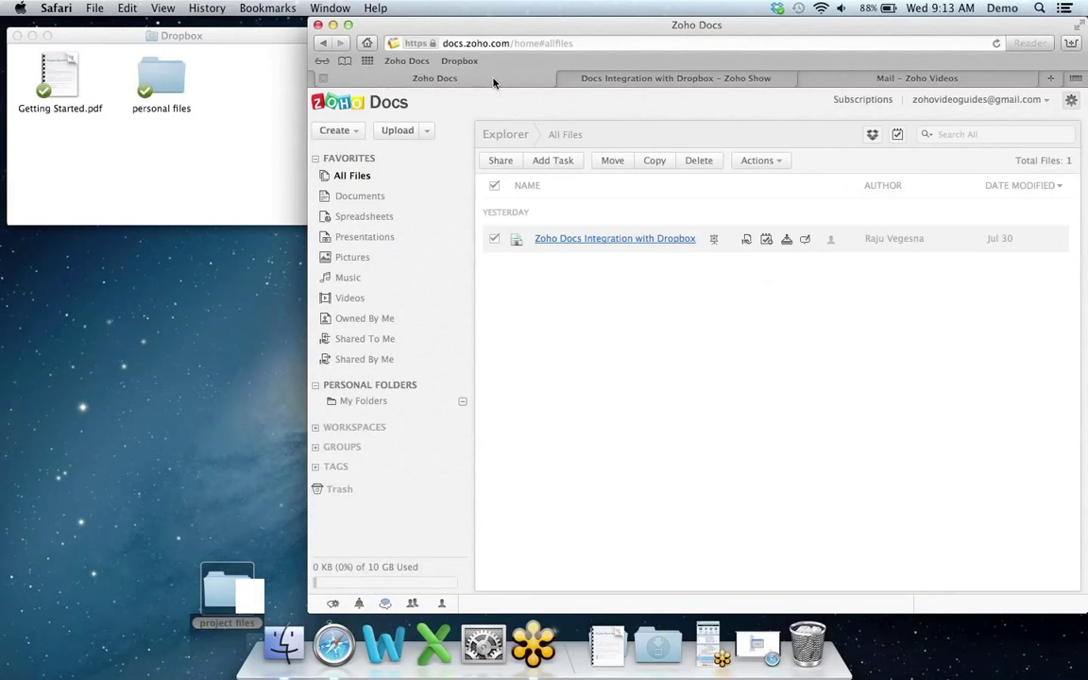
left_click(251, 43)
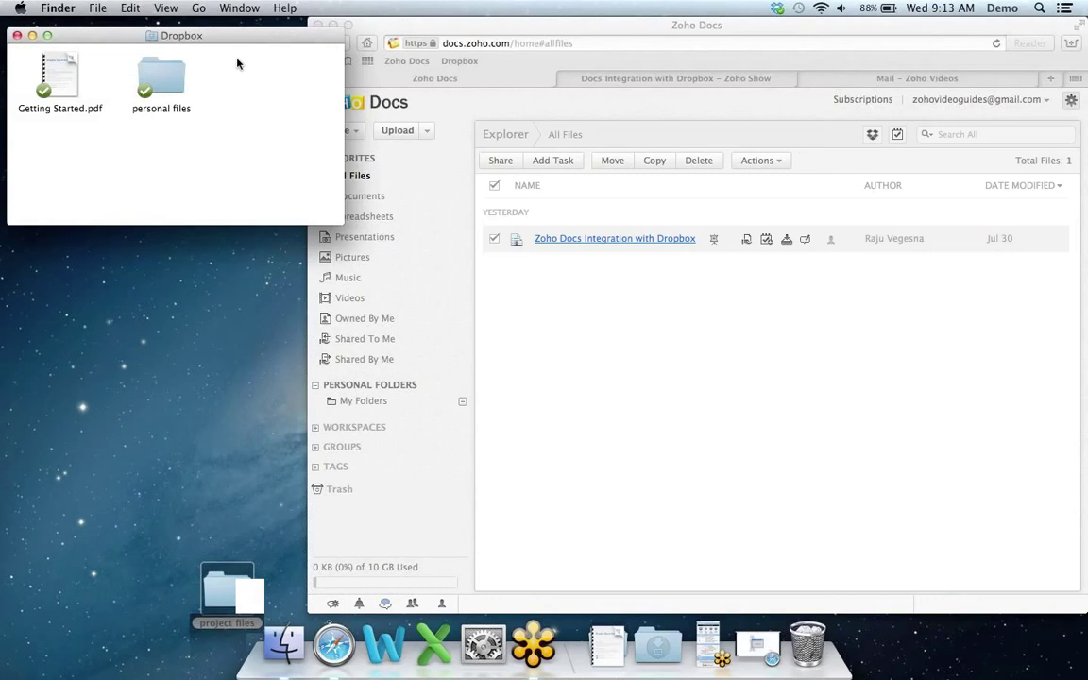
Step: Create a new folder named 'building project' in the local Dropbox folder, then return to Safari
right_click(226, 94)
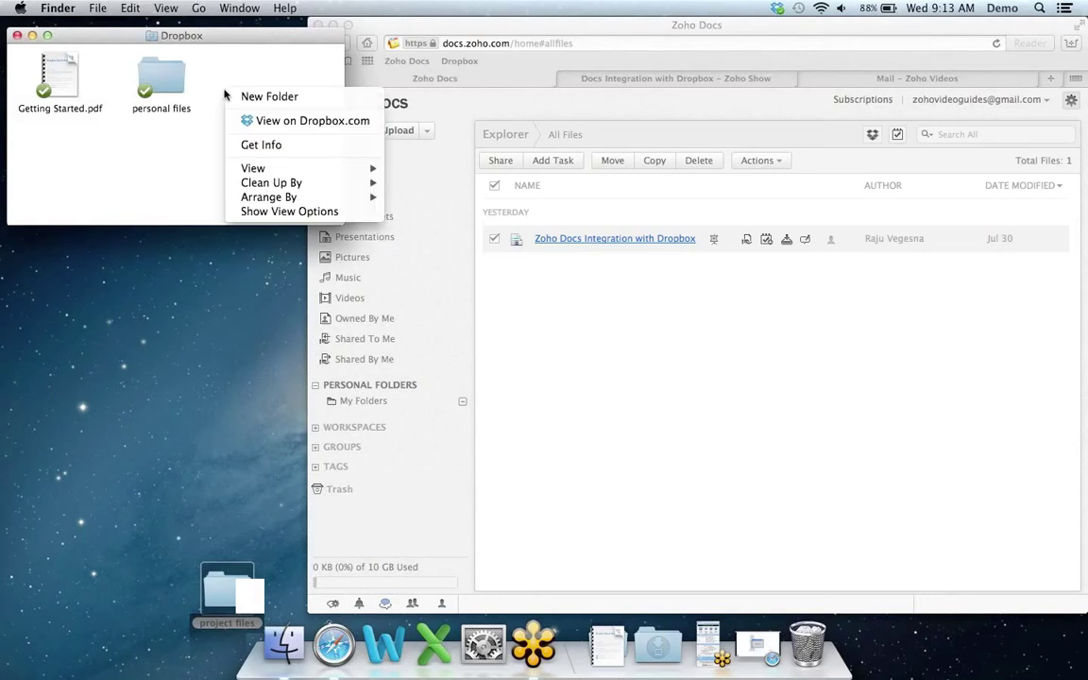
left_click(273, 99)
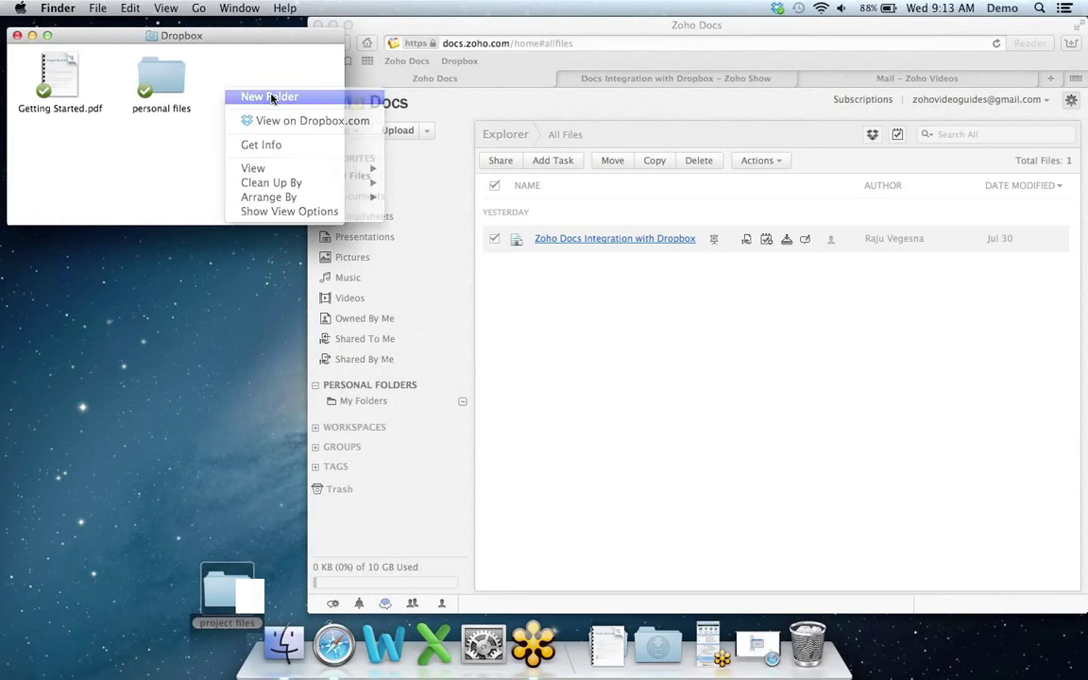
type("building project")
key("Return")
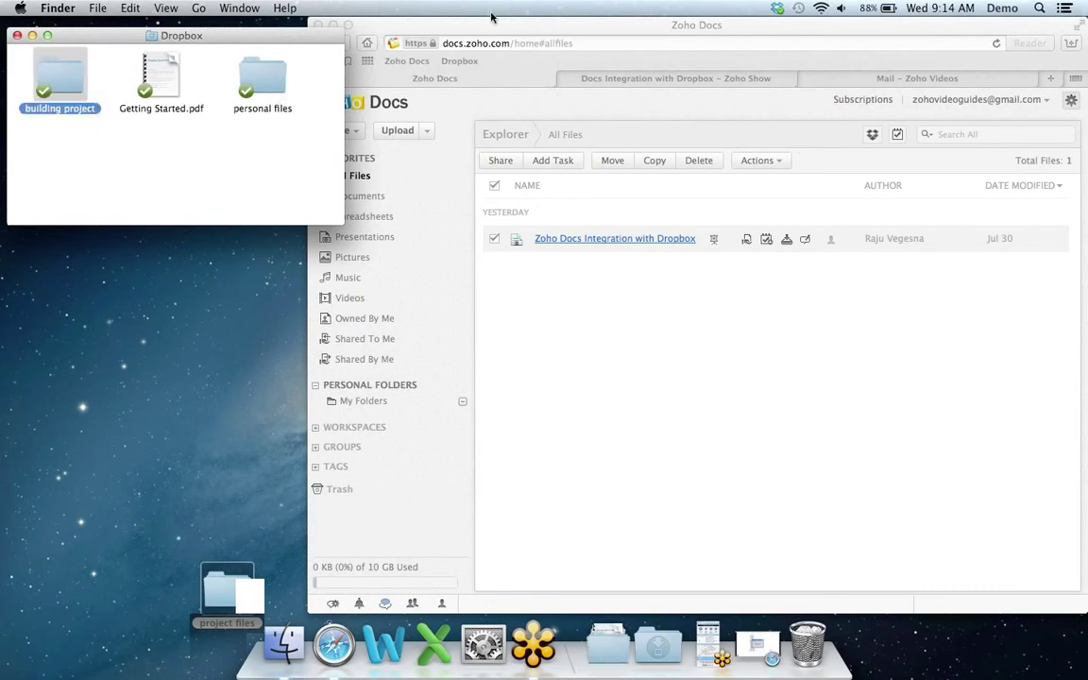
left_click(558, 26)
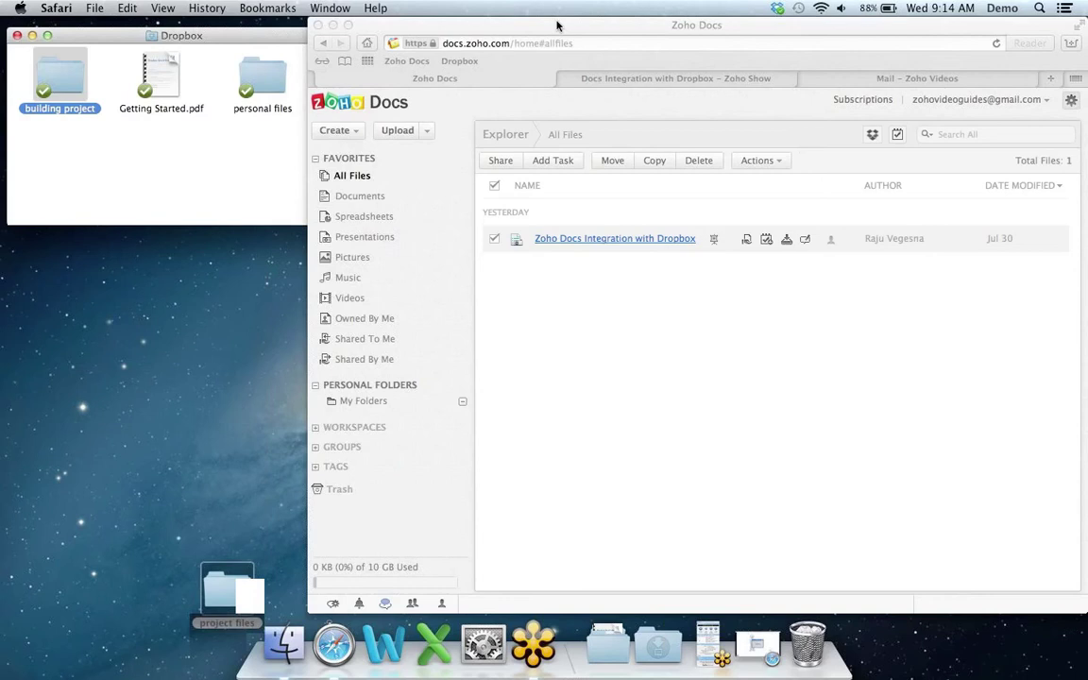
Step: Add a 'building project' folder under My Folders in Zoho Docs and open the Dropbox Sync Wizard
left_click(383, 402)
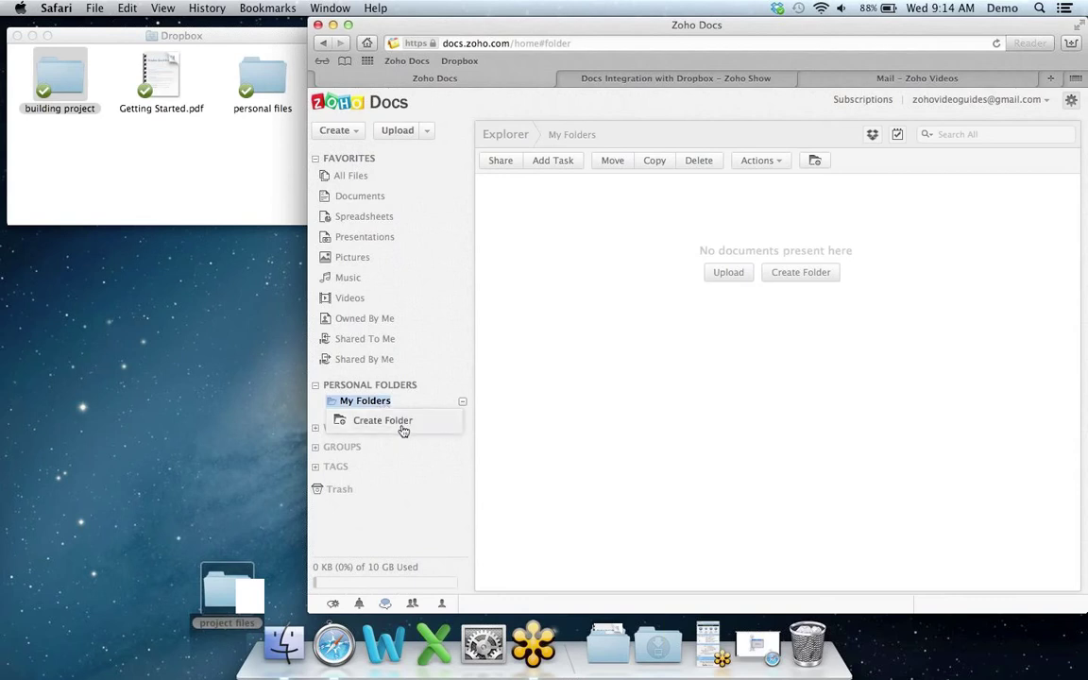
left_click(403, 421)
type("building pr")
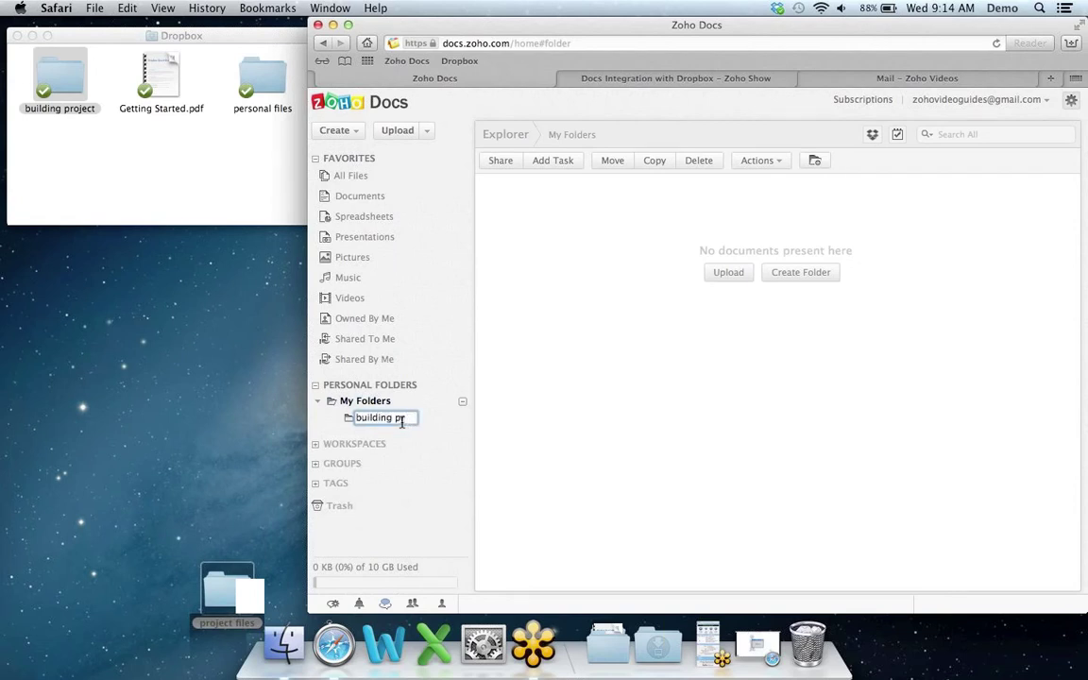
type("ect")
key("Return")
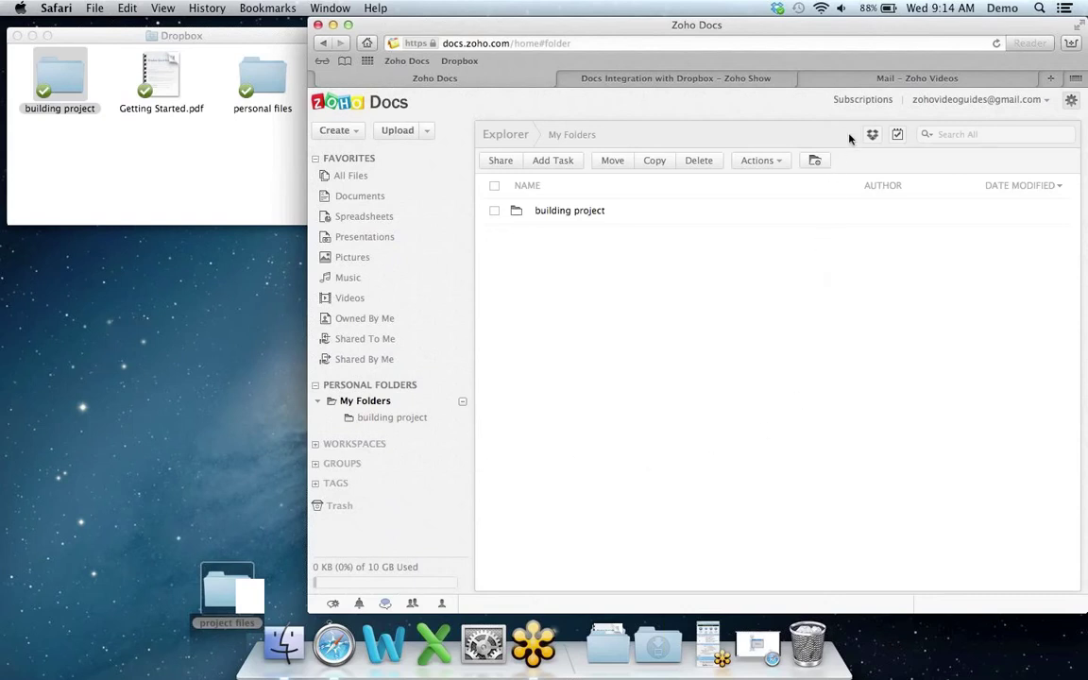
left_click(874, 137)
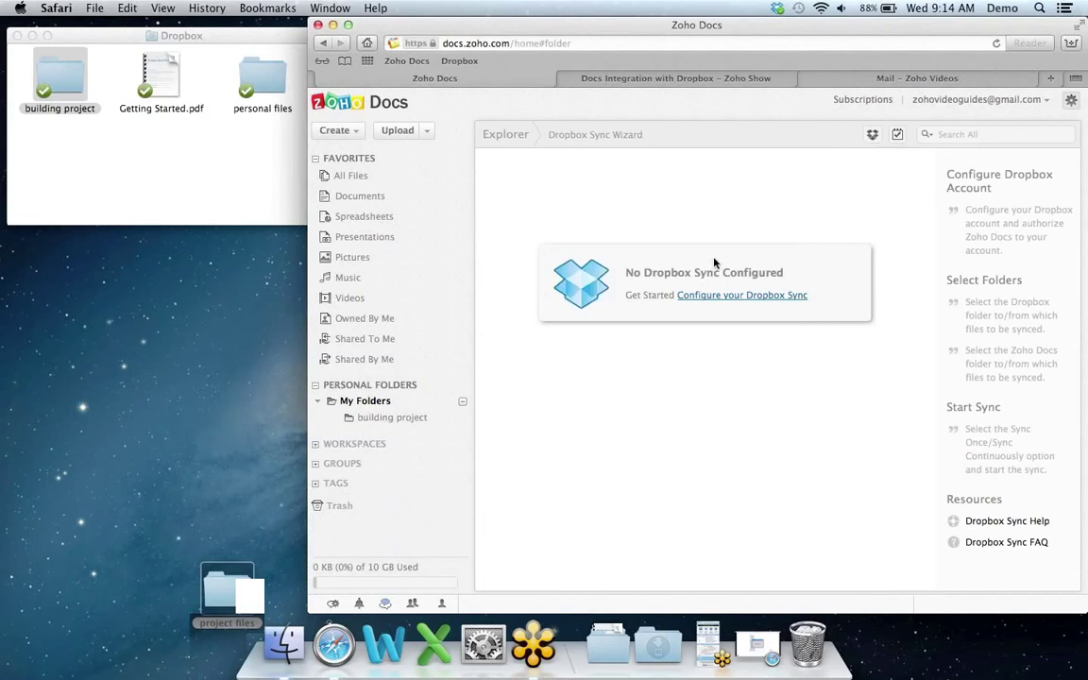
Step: Choose Configure your Dropbox Sync, then Configure New Dropbox Account
left_click(750, 301)
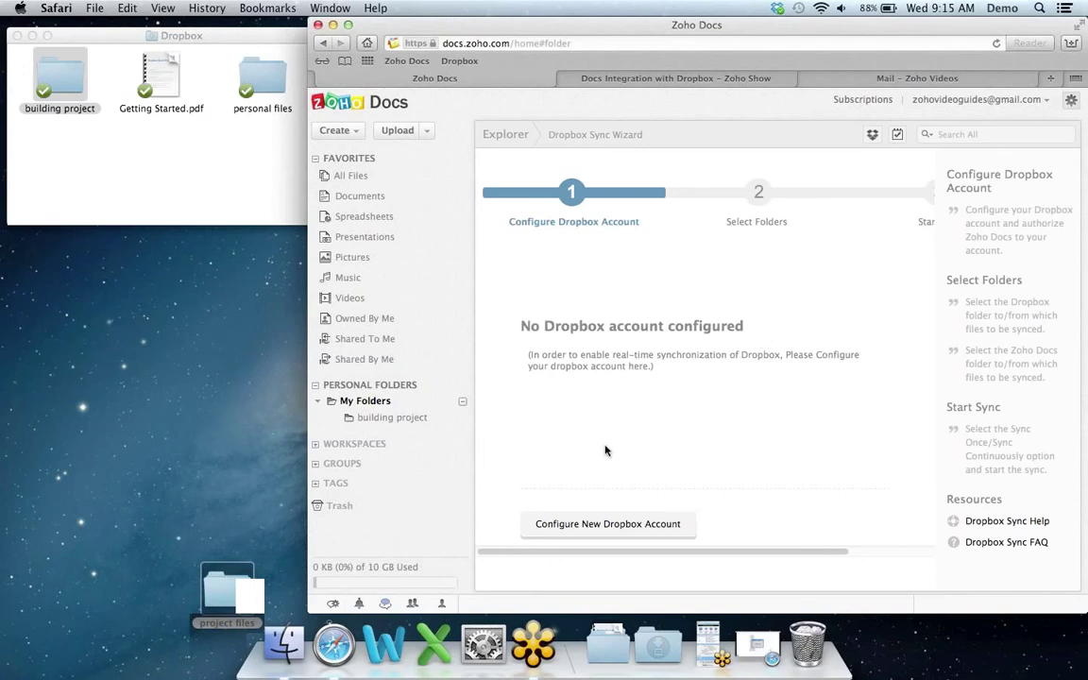
left_click(614, 534)
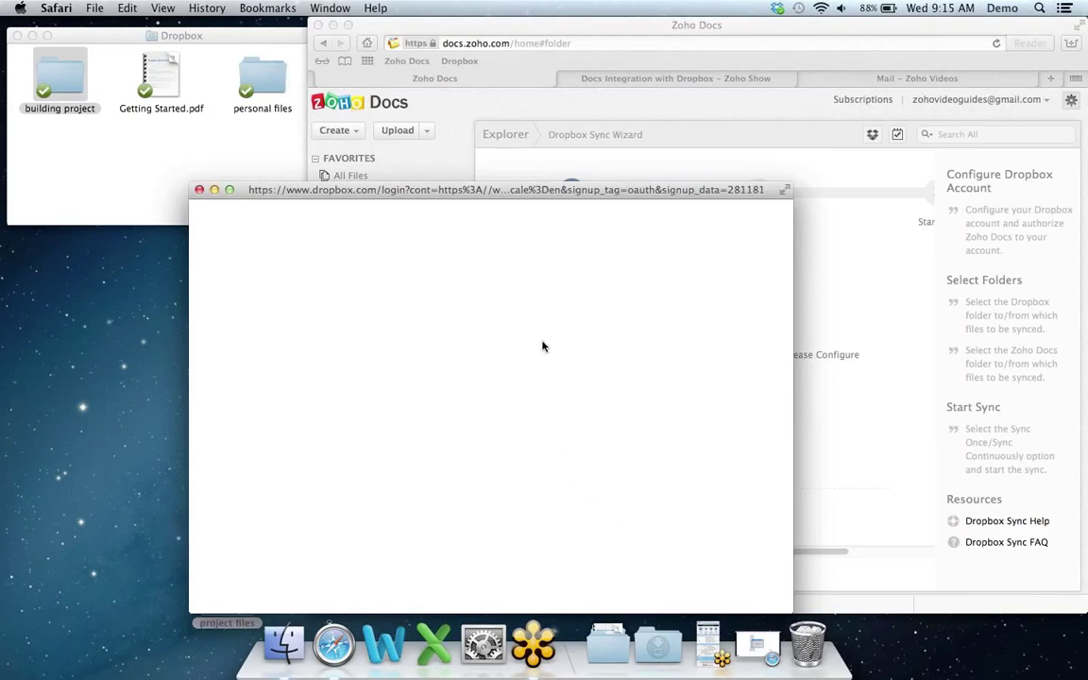
Step: Sign in to Dropbox with the account e-mail and password, skip saving it, and allow Zoho Office access
left_click_drag(578, 189, 624, 142)
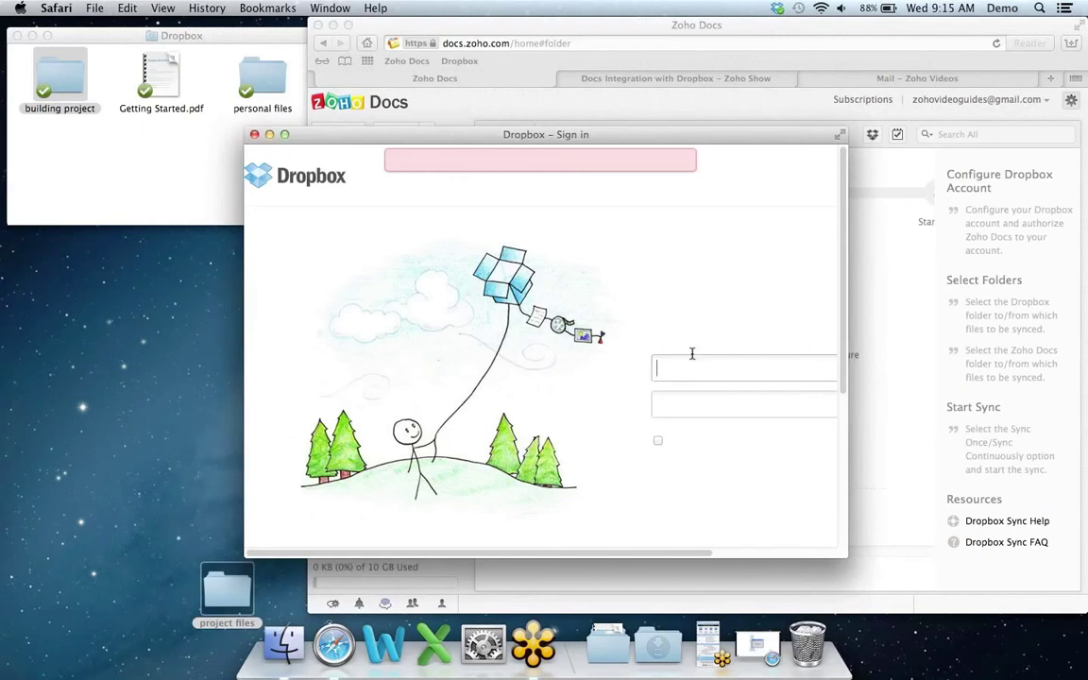
type("zoho")
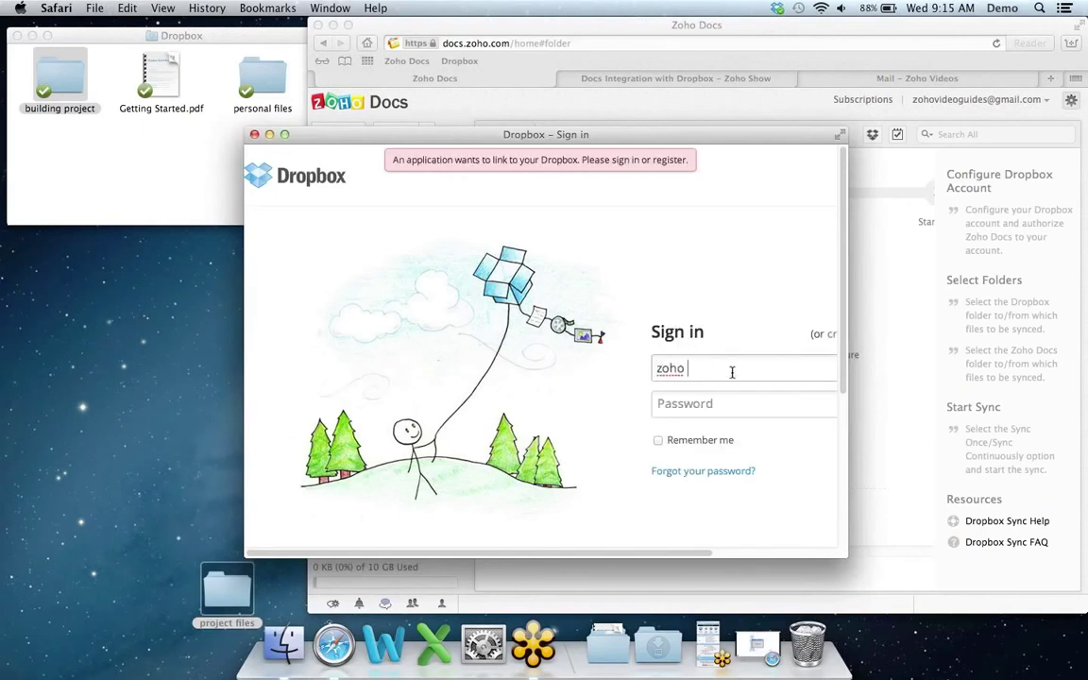
key("BackSpace")
key("Tab")
type("••••••••••")
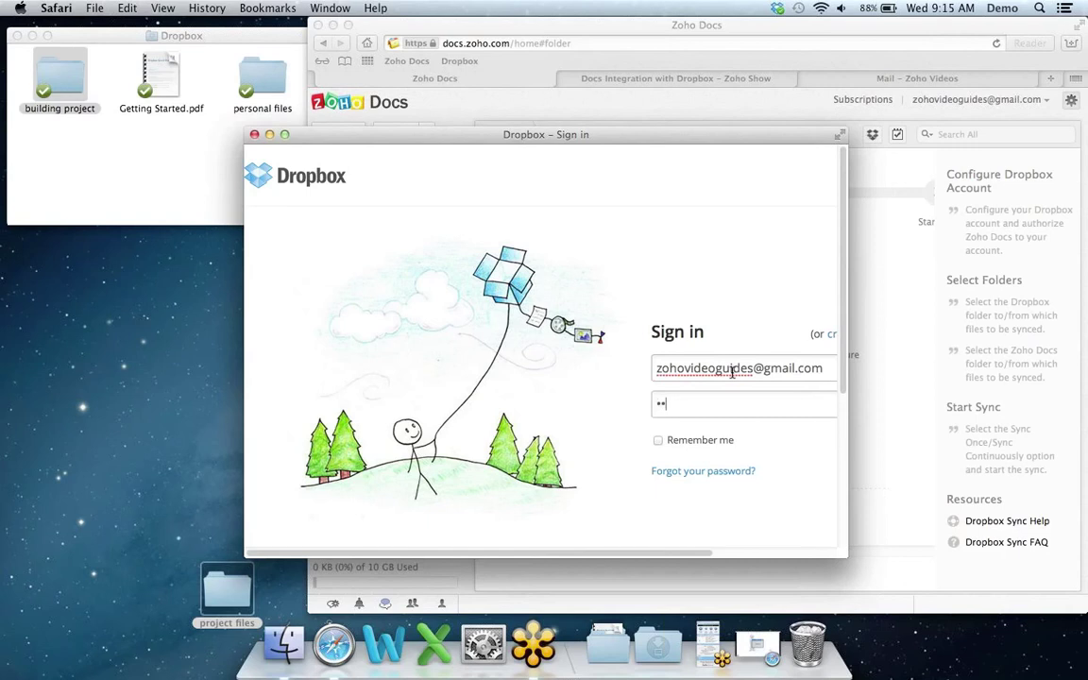
type("••")
key("Return")
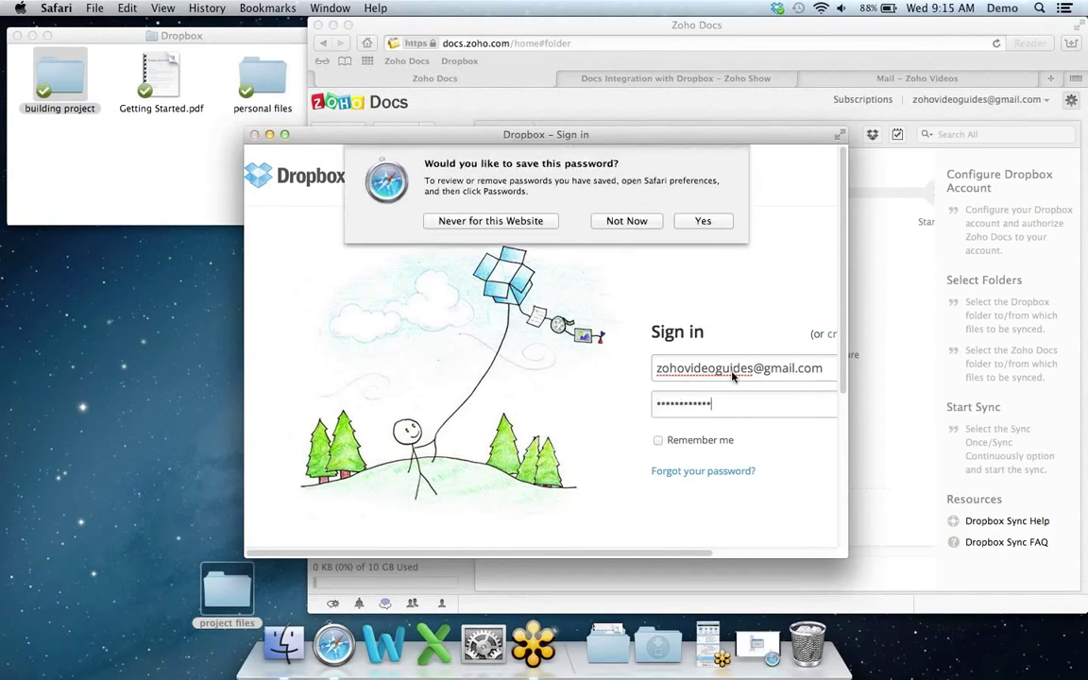
left_click(542, 221)
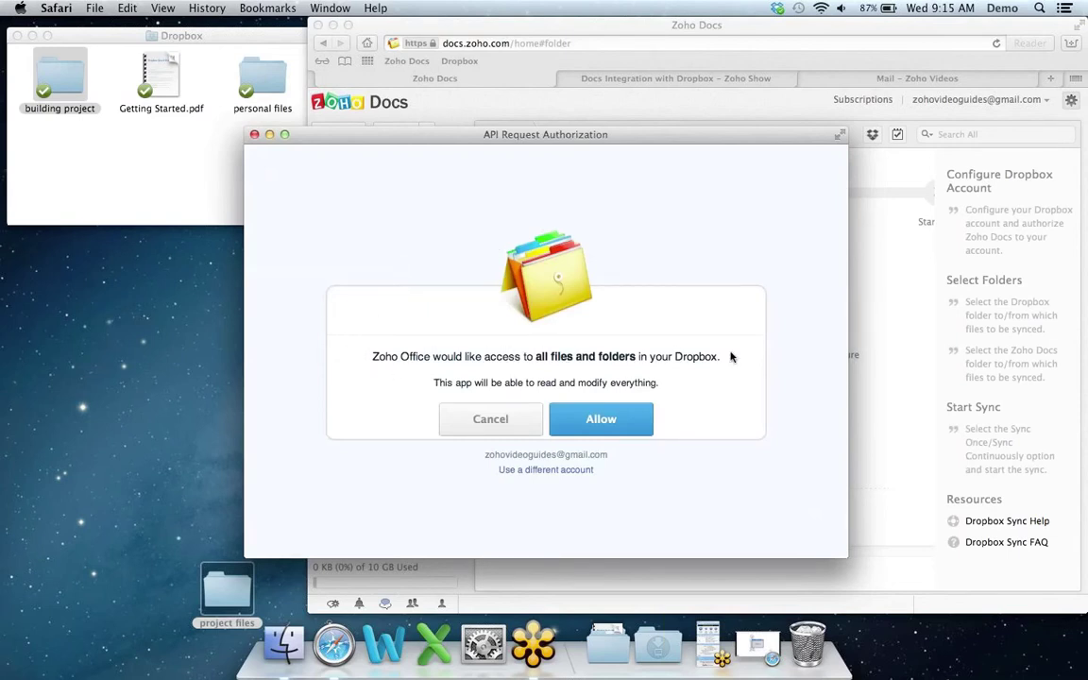
left_click(604, 421)
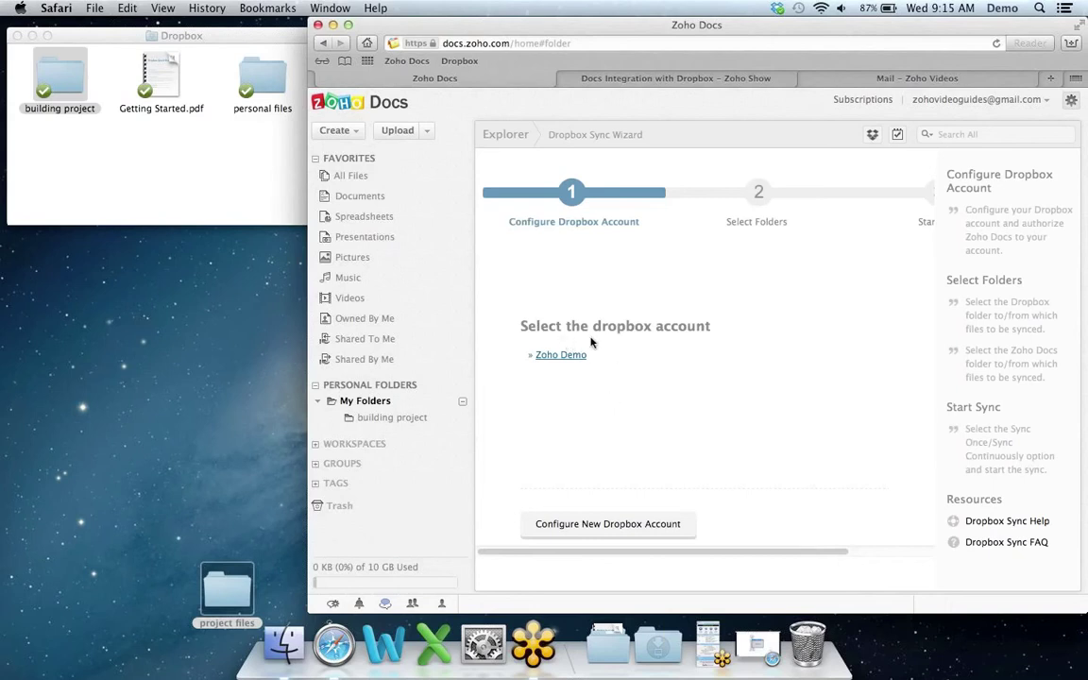
Step: Under the Zoho Demo account, pair the Dropbox and Zoho Docs 'building project' folders with continuous syncing
left_click(571, 357)
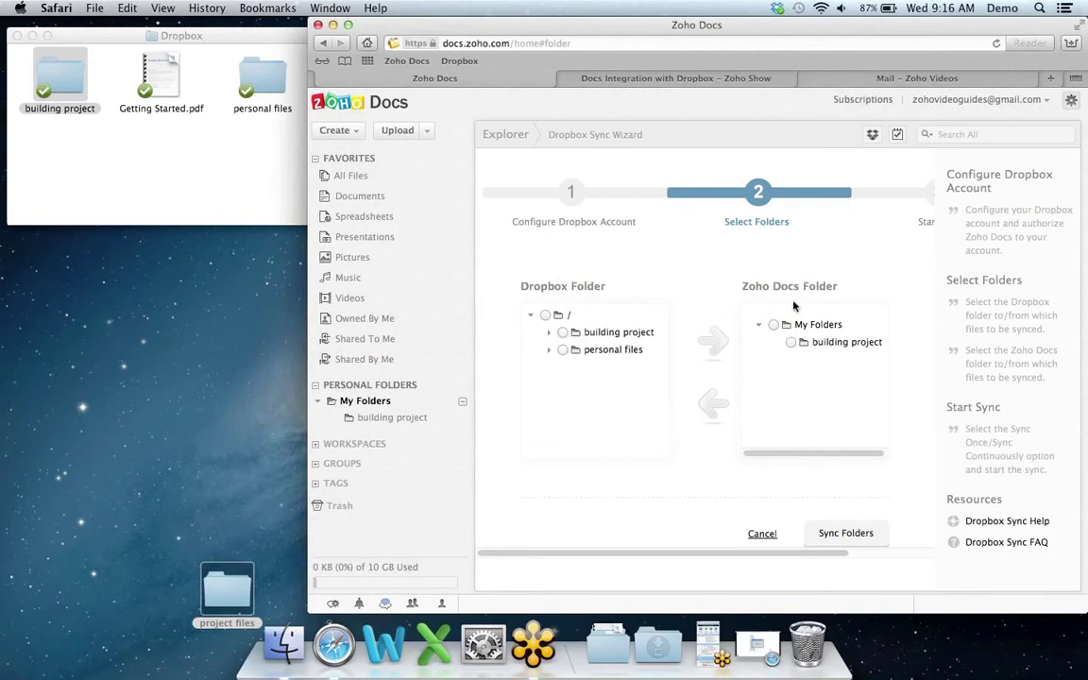
left_click(563, 333)
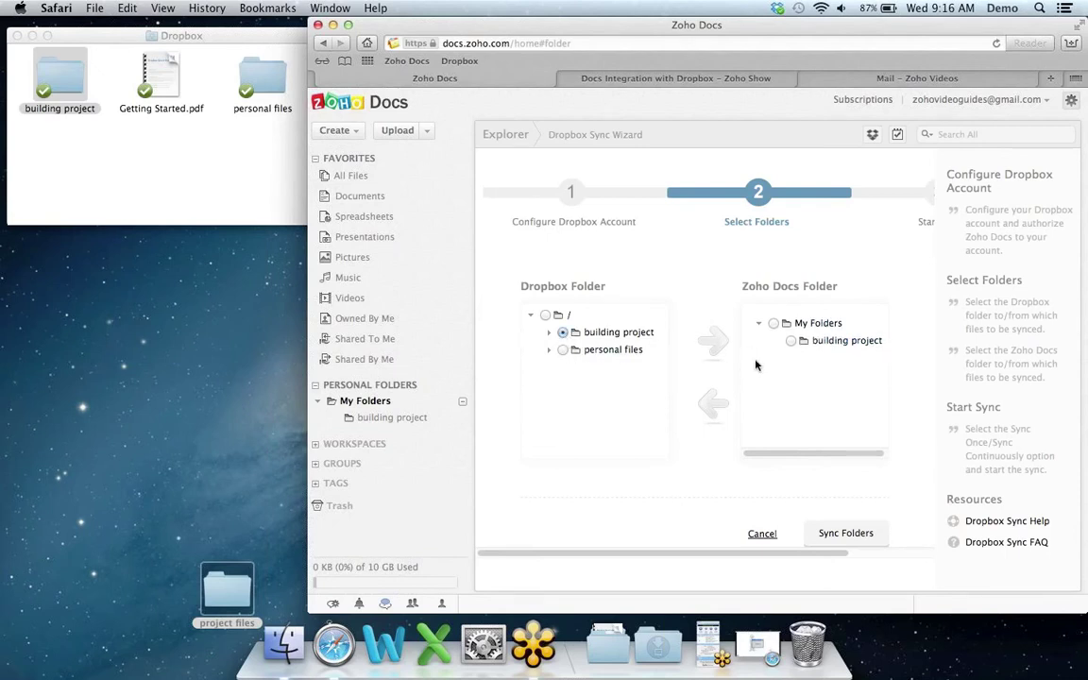
left_click(792, 343)
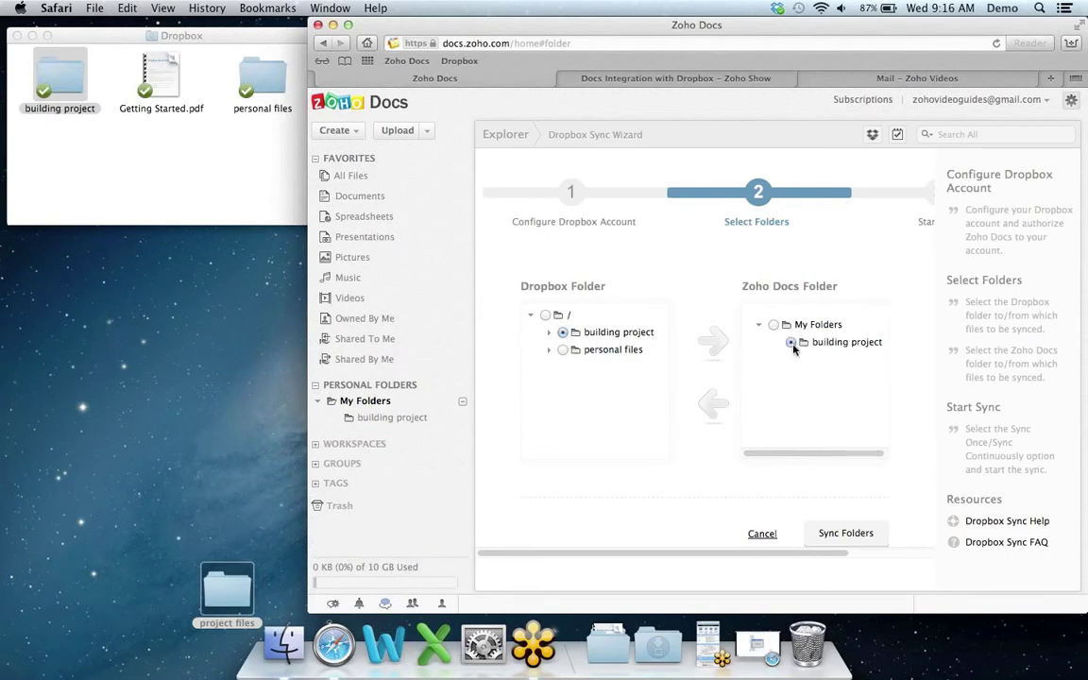
left_click(870, 536)
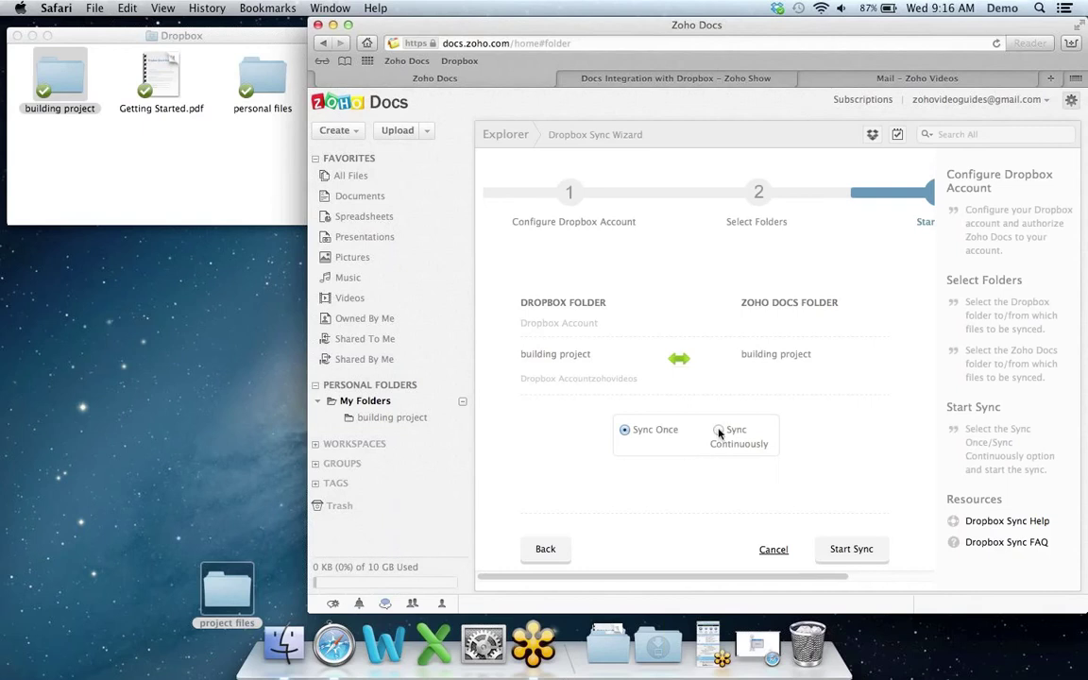
left_click(720, 432)
Step: Start the continuous sync of the paired 'building project' folders
left_click(861, 550)
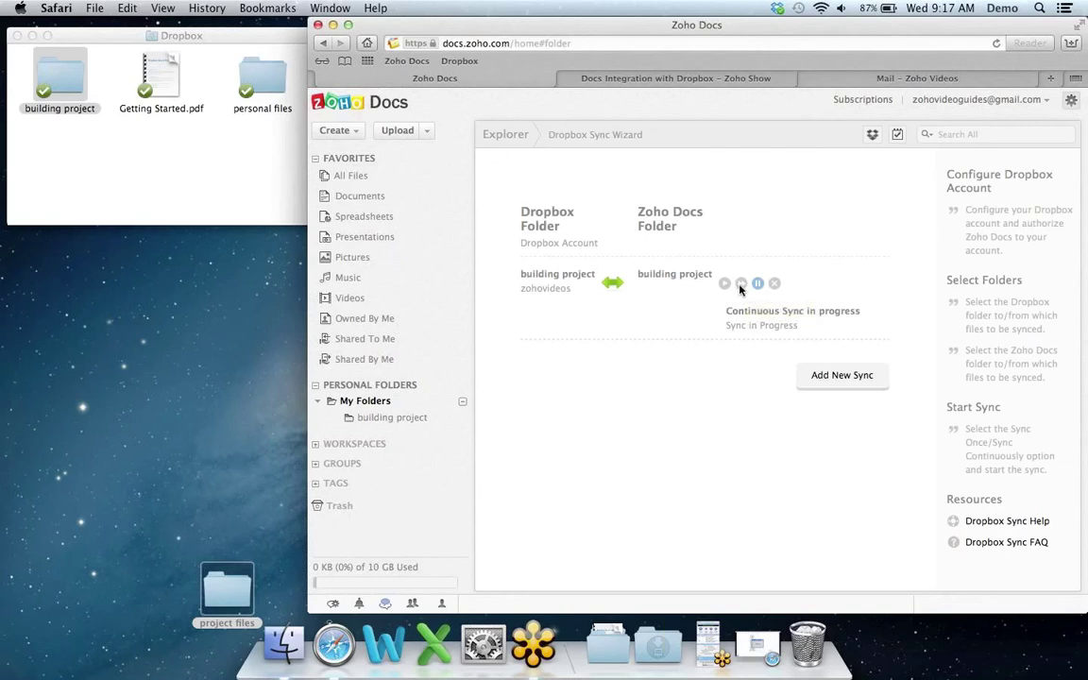
Step: Open the empty Zoho Docs 'building project' folder beside the desktop 'project files' Finder window
left_click(392, 418)
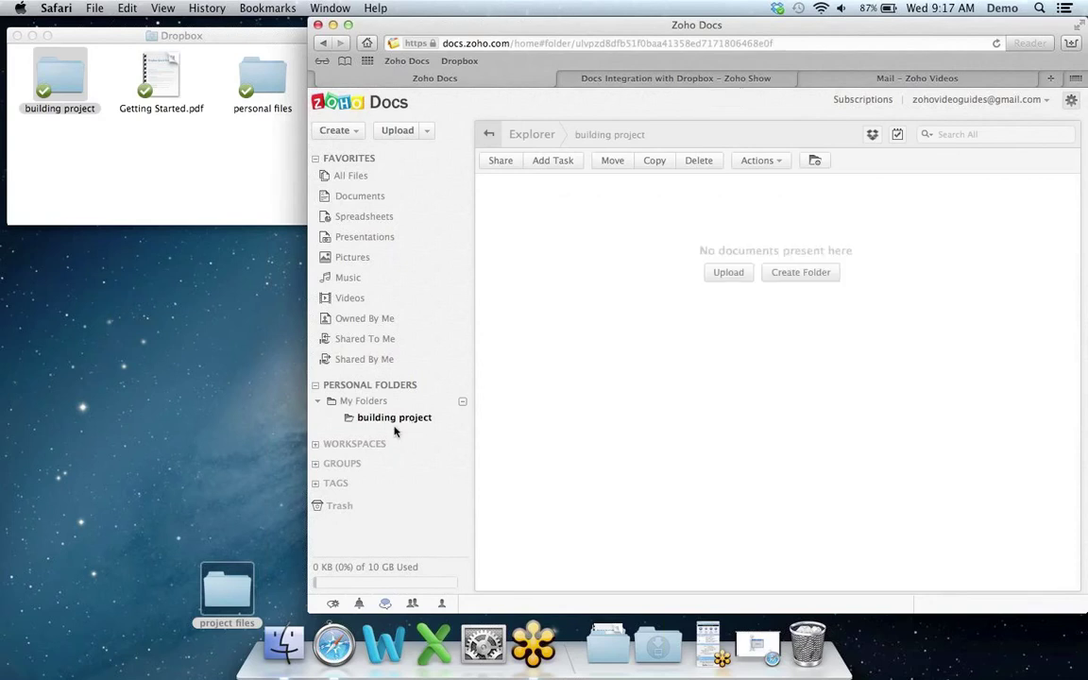
left_click(226, 588)
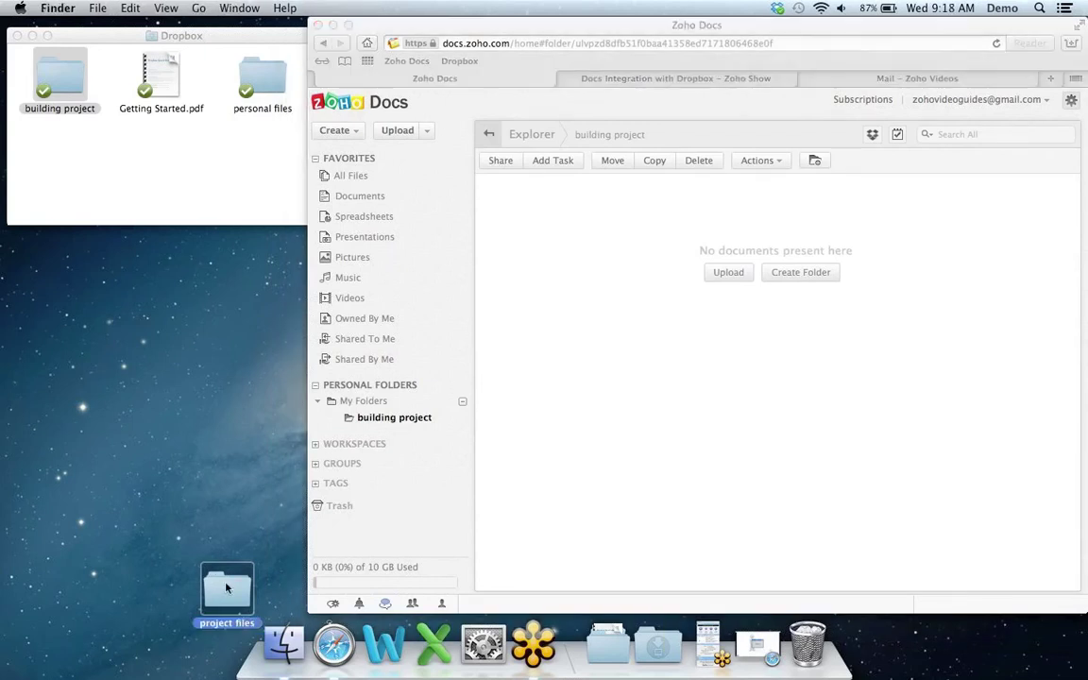
double_click(226, 588)
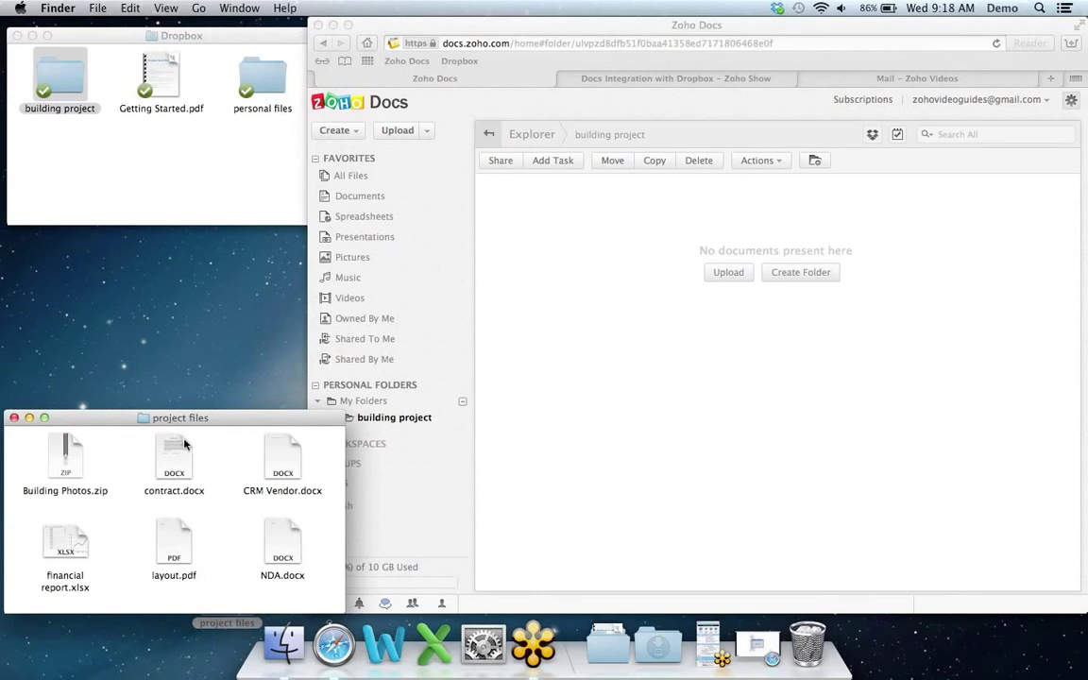
left_click(628, 302)
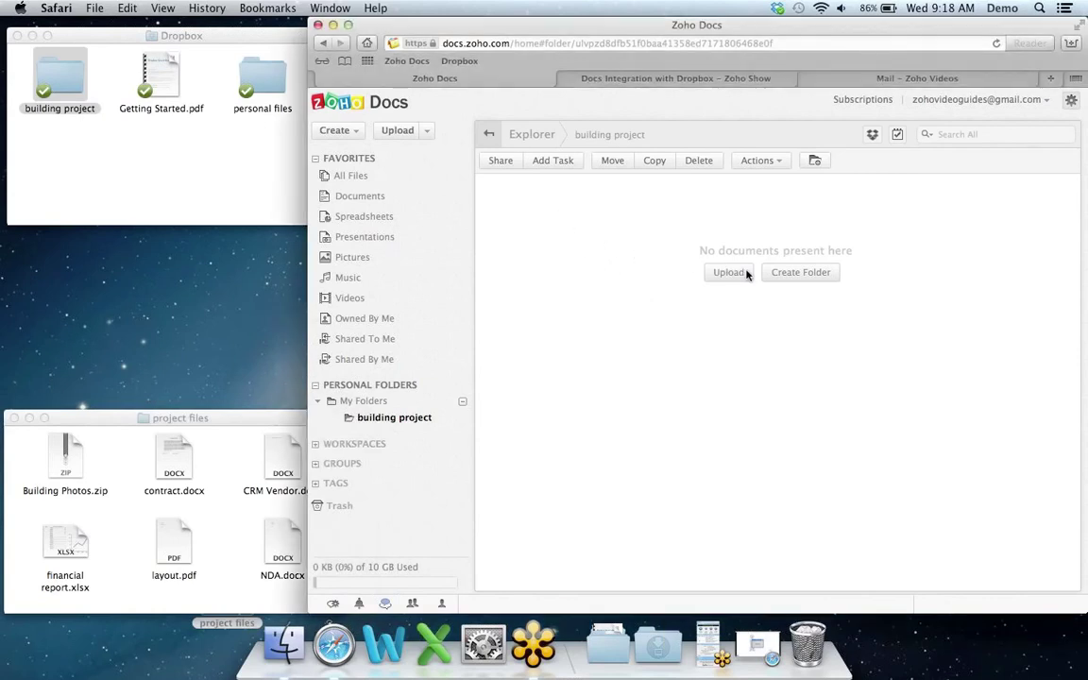
Step: Upload contract.docx from project files into the Zoho Docs 'building project' folder
left_click(745, 274)
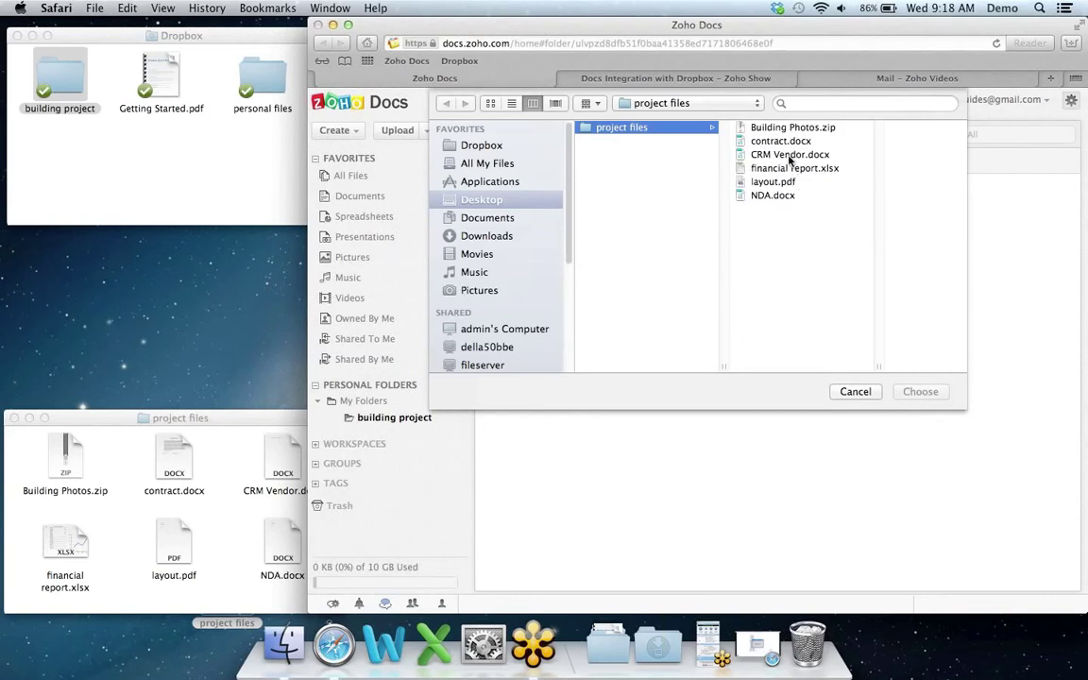
left_click(778, 142)
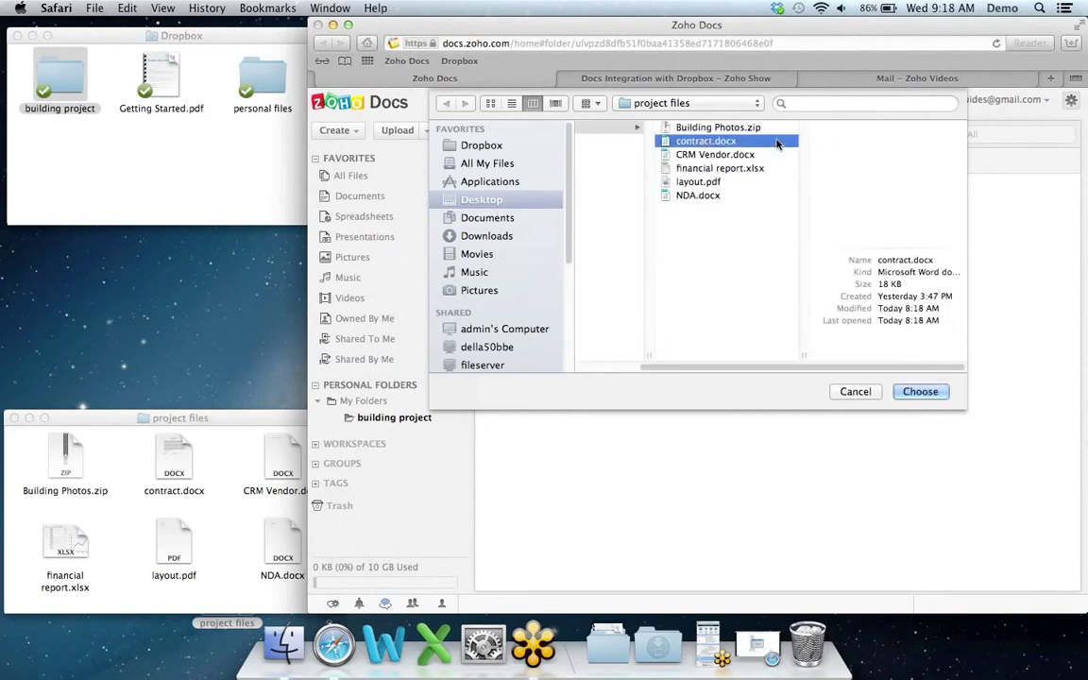
left_click(921, 391)
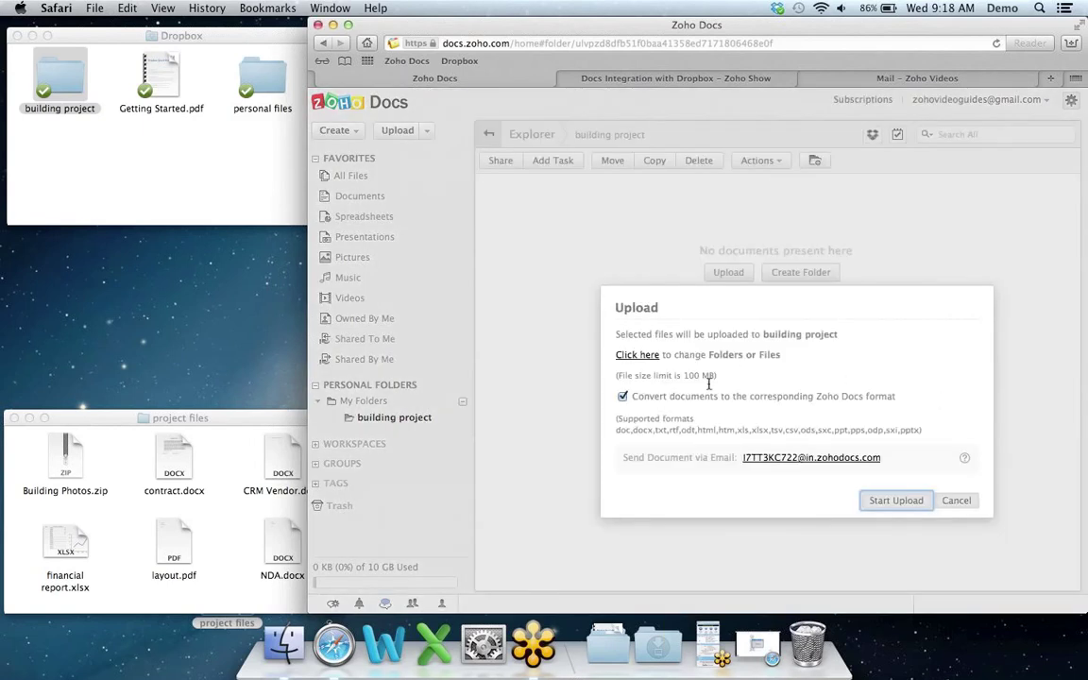
left_click(902, 505)
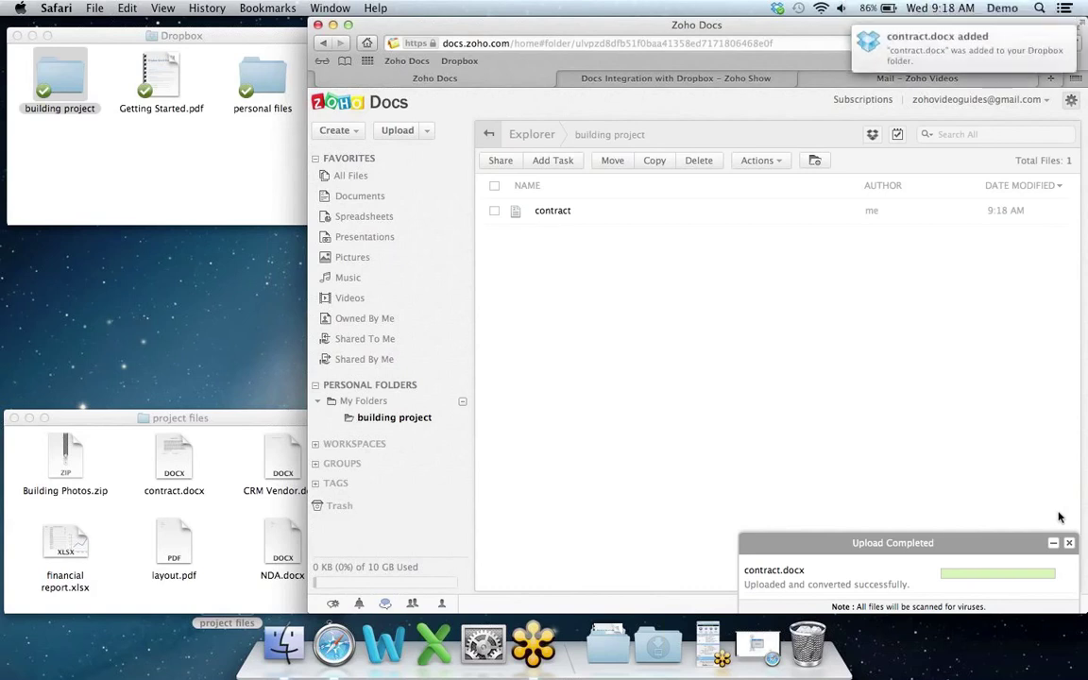
left_click(1069, 544)
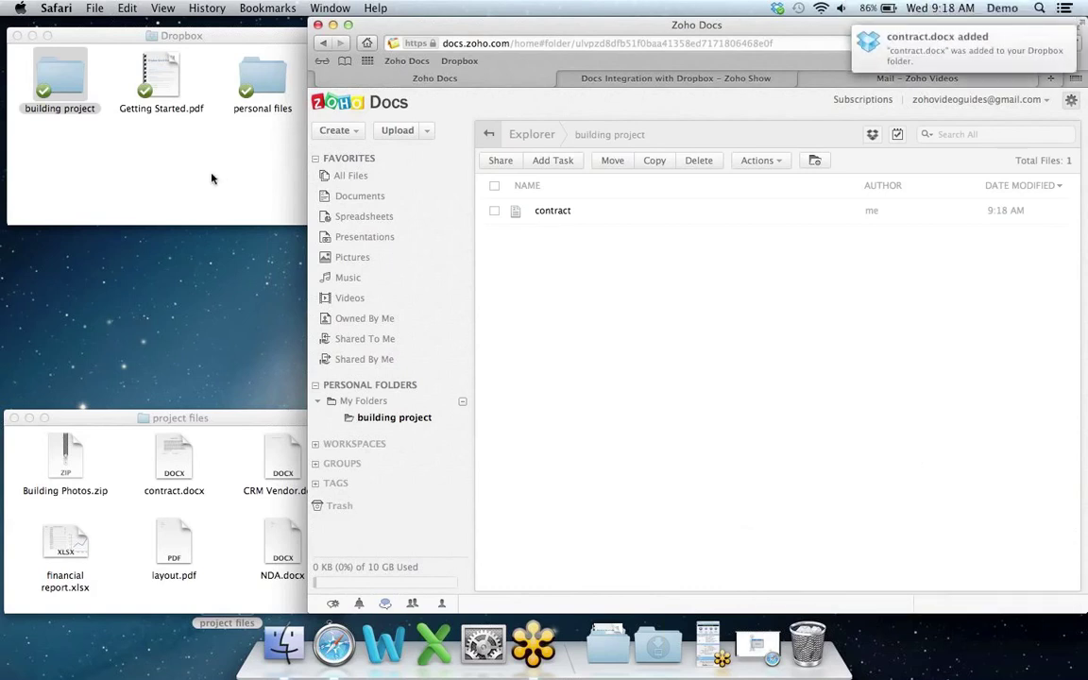
Step: Open the Dropbox 'building project' folder in Finder, then resize and move its window aside
left_click(84, 87)
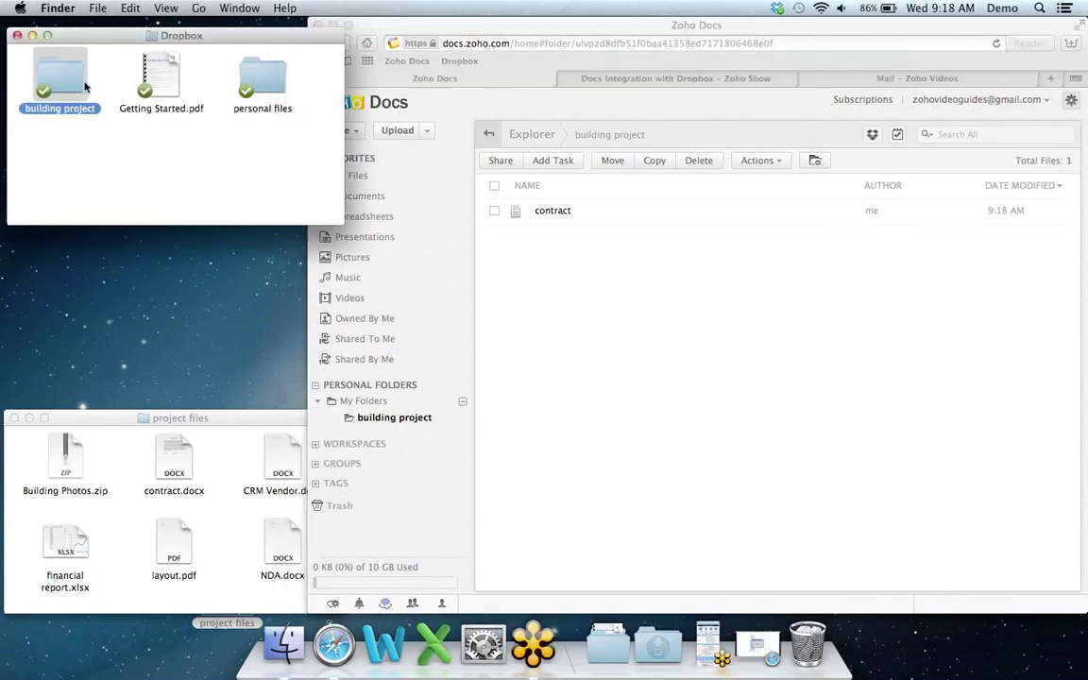
double_click(68, 77)
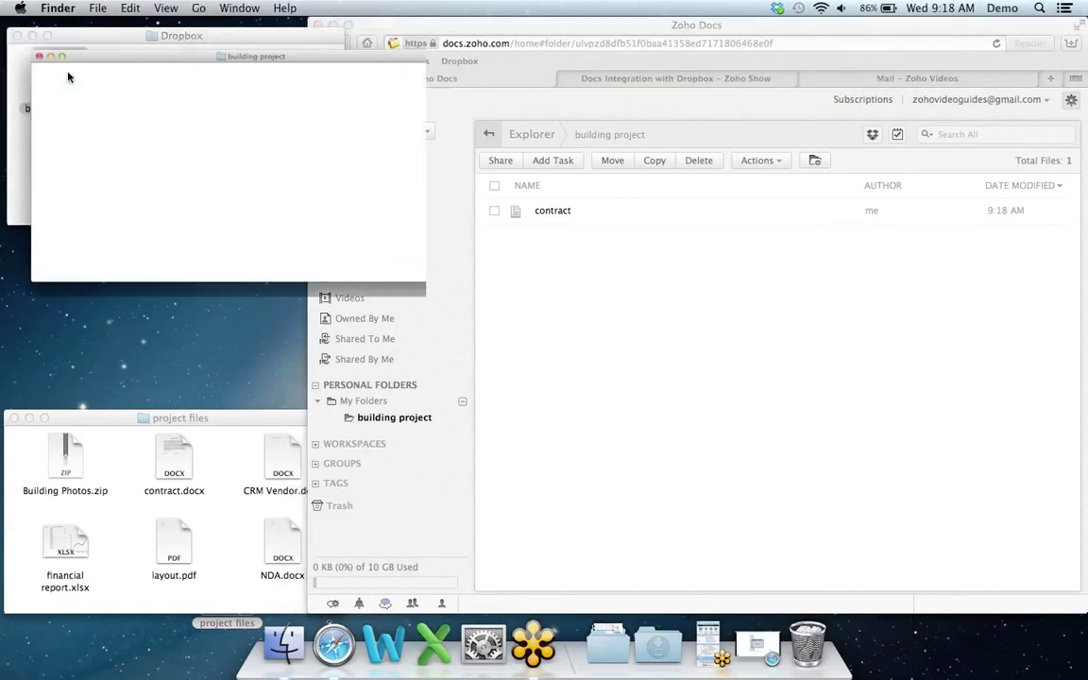
left_click_drag(597, 347, 359, 246)
left_click_drag(289, 59, 278, 187)
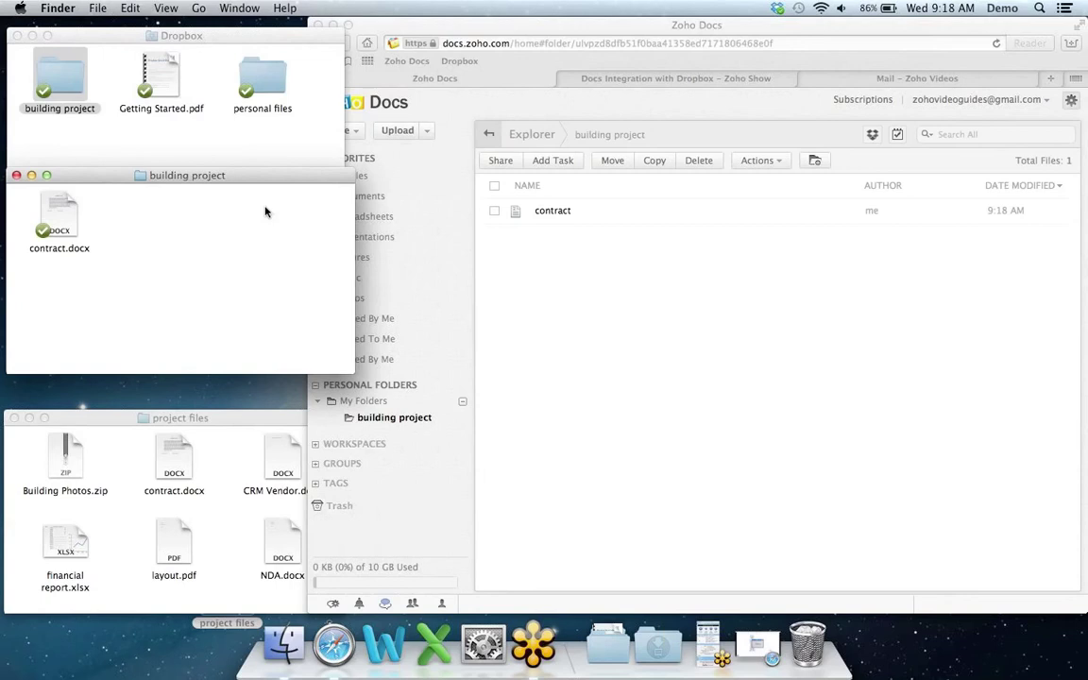
Step: Select layout.pdf and NDA.docx together in the project files folder
left_click(231, 425)
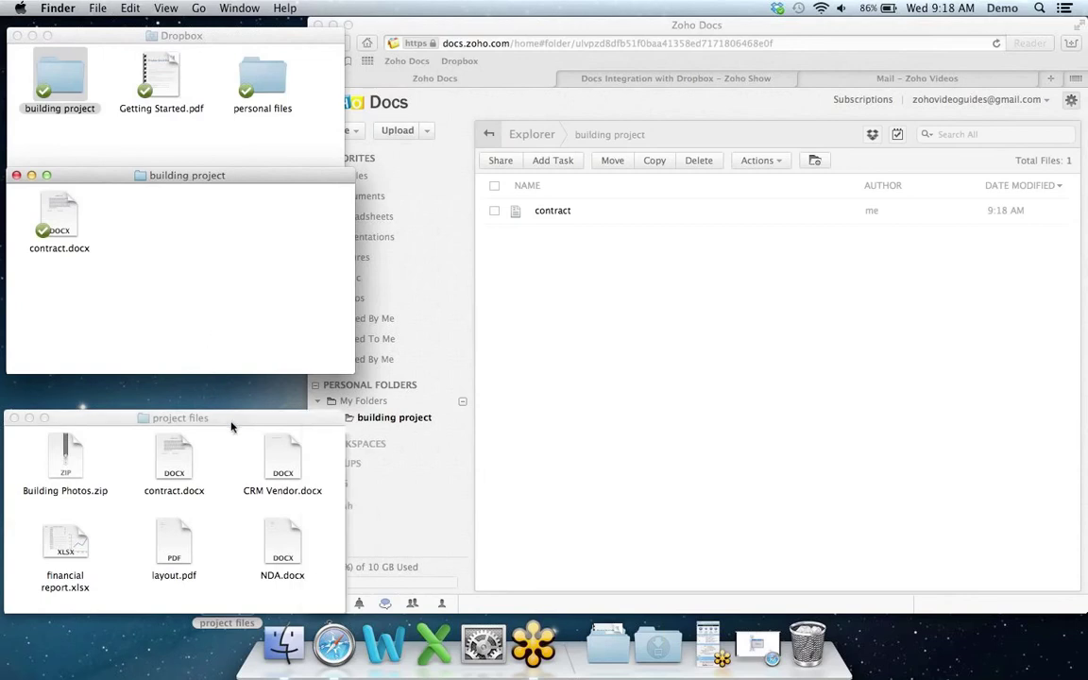
left_click(231, 425)
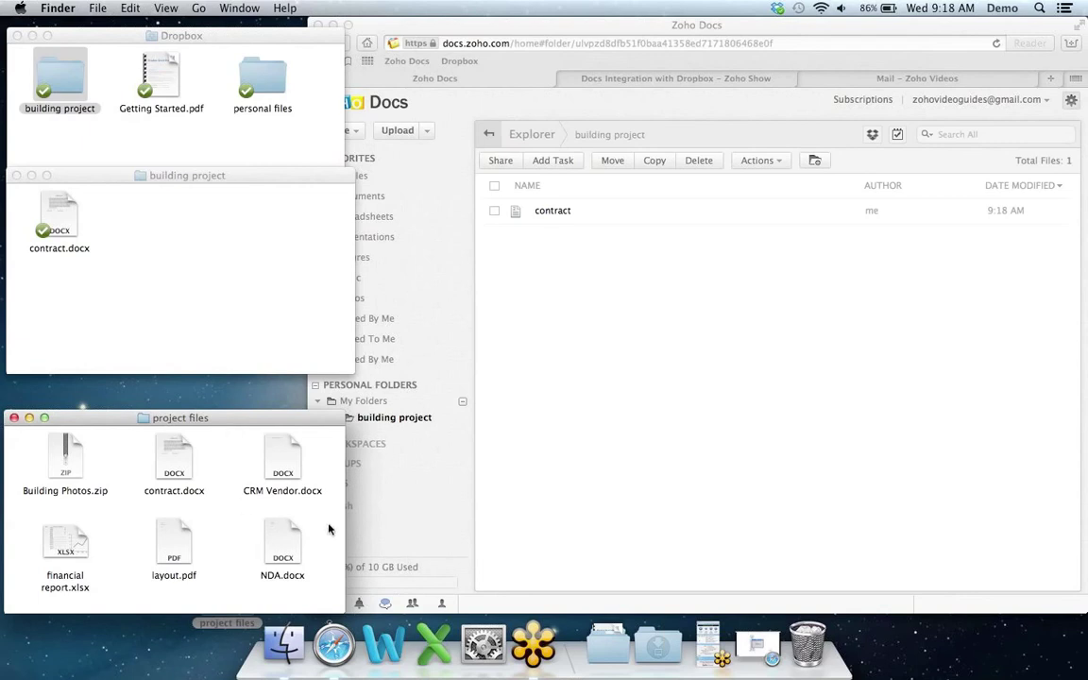
left_click_drag(326, 533, 173, 560)
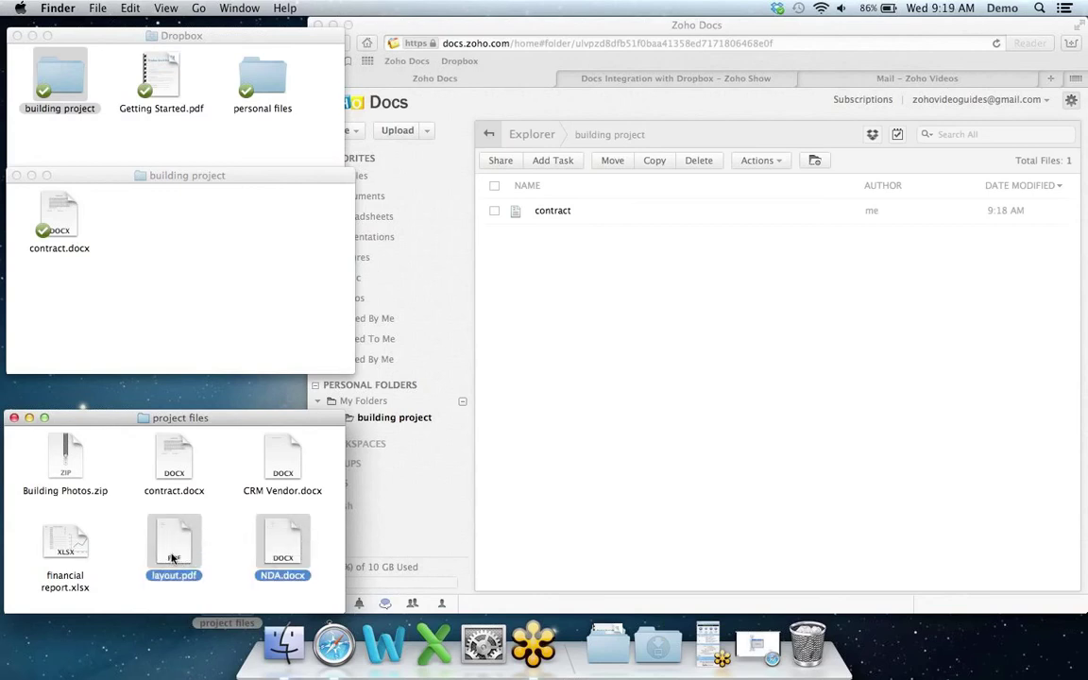
Step: Upload layout.pdf and NDA.docx to the Zoho Docs building project folder and check their Dropbox sync
left_click_drag(174, 537, 593, 293)
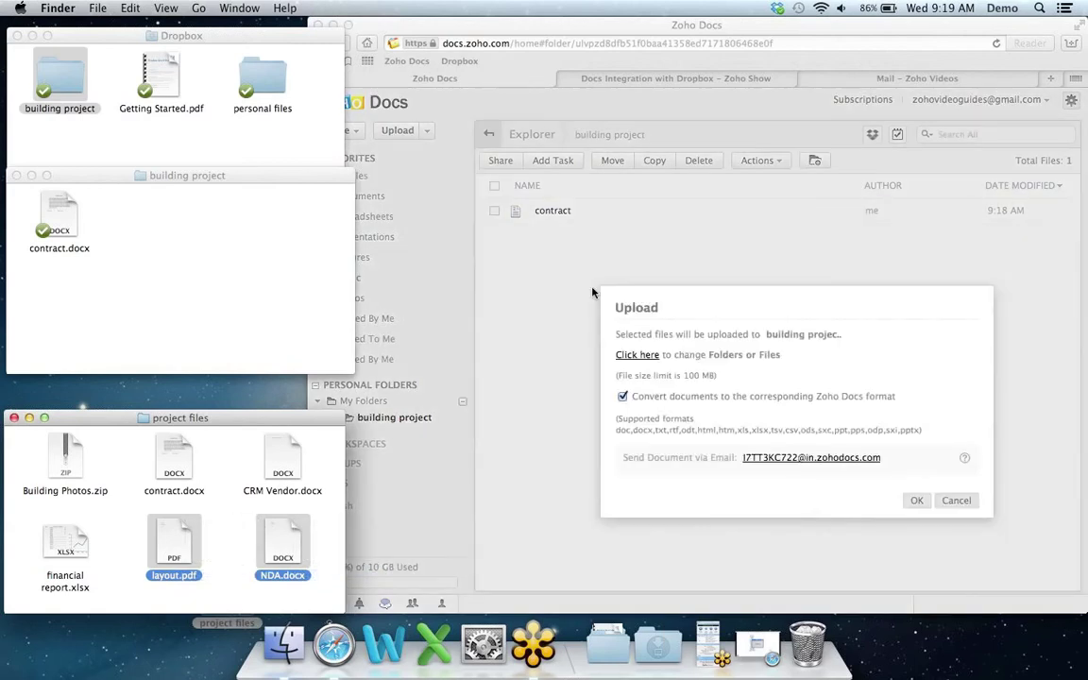
left_click(917, 504)
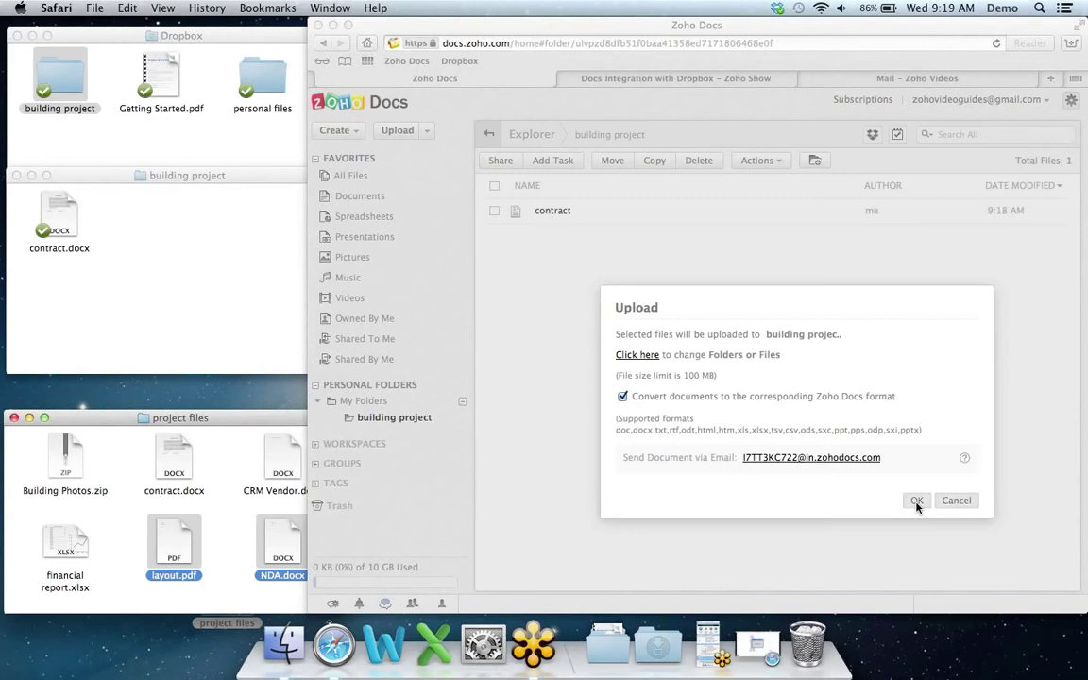
left_click(916, 505)
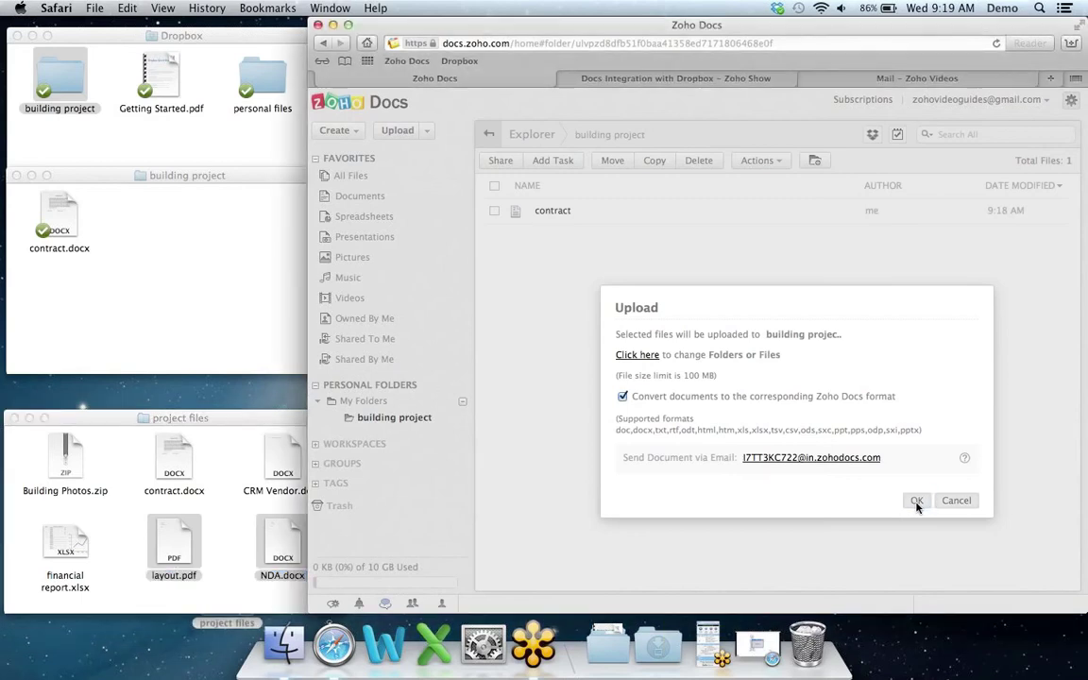
left_click(917, 504)
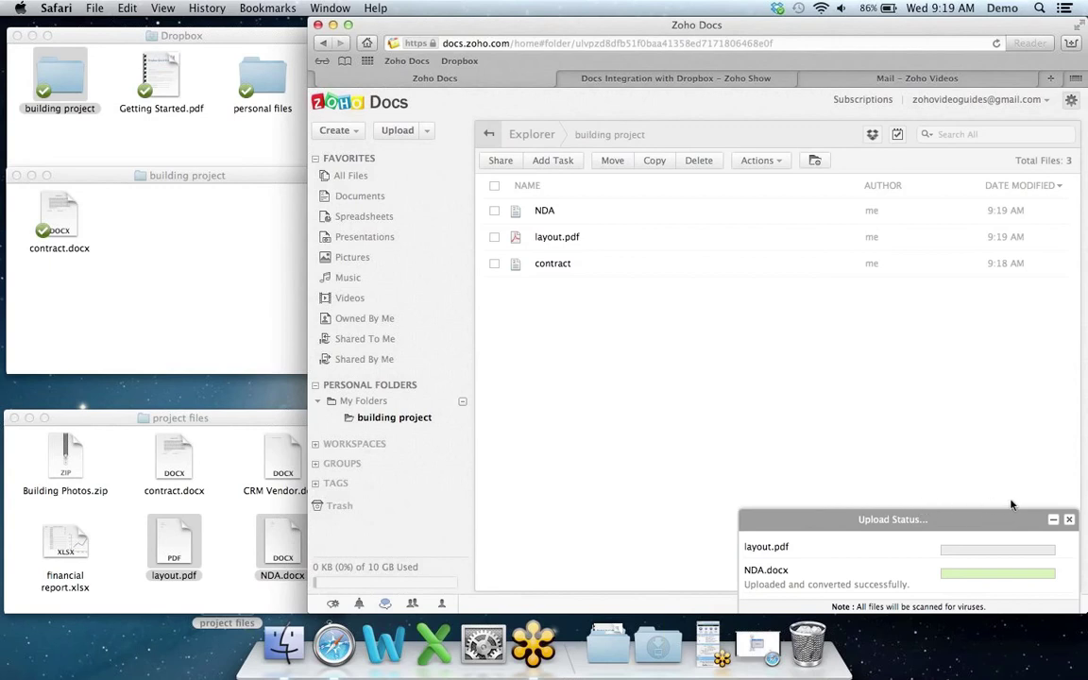
left_click(1068, 519)
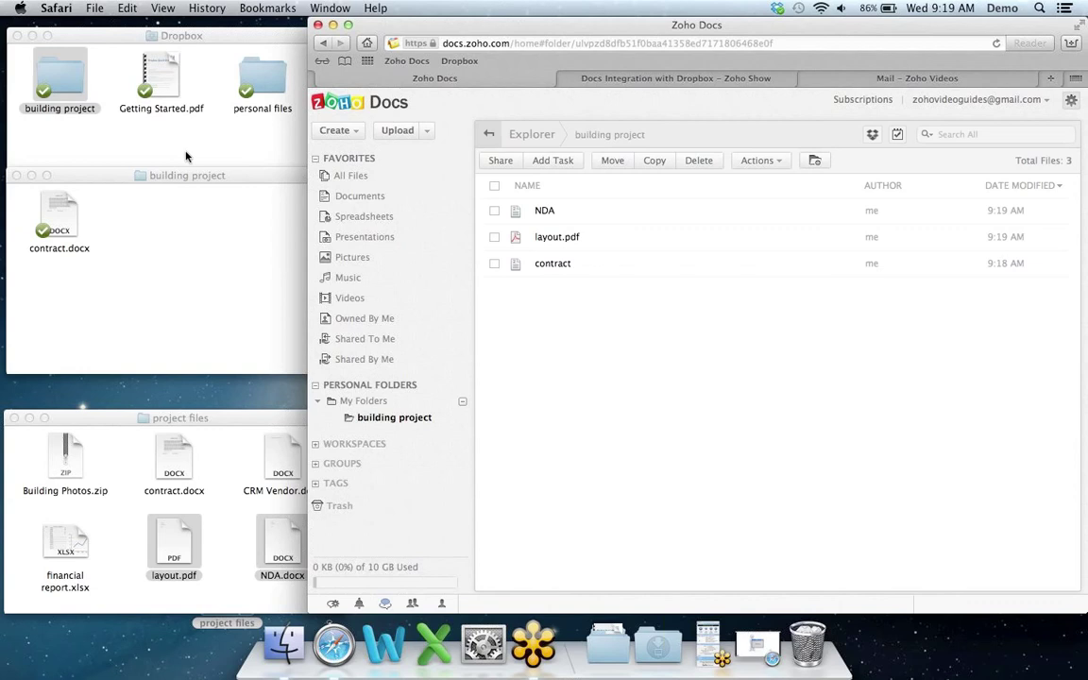
left_click(271, 179)
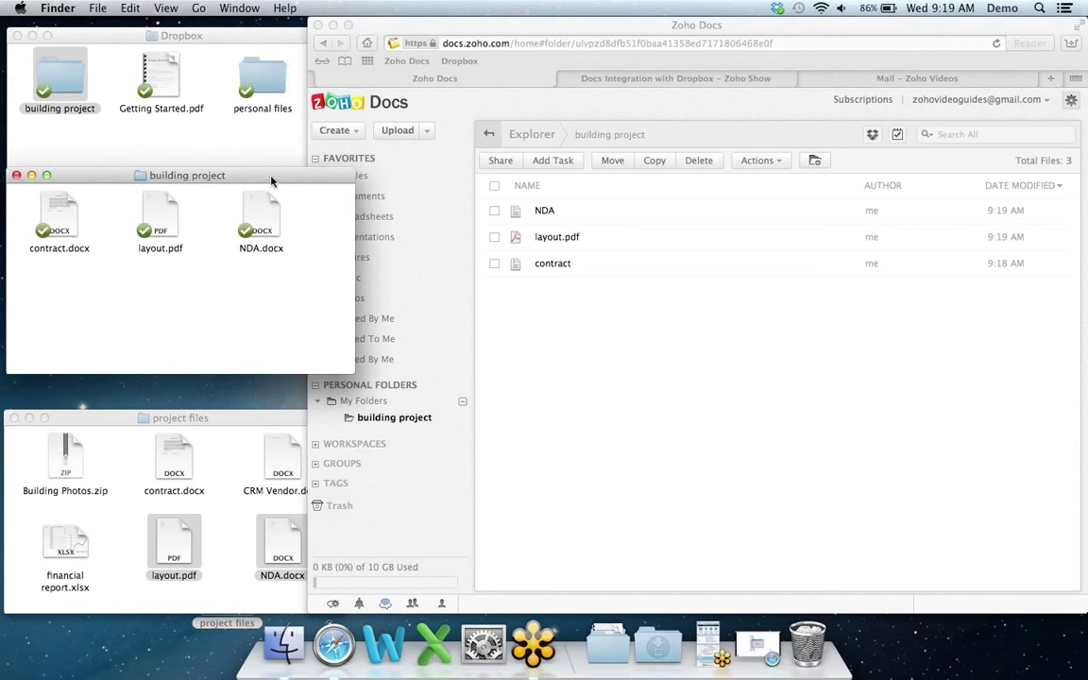
Step: Select Building Photos.zip and financial report.xlsx in Finder and add them to Zoho Docs
left_click(244, 428)
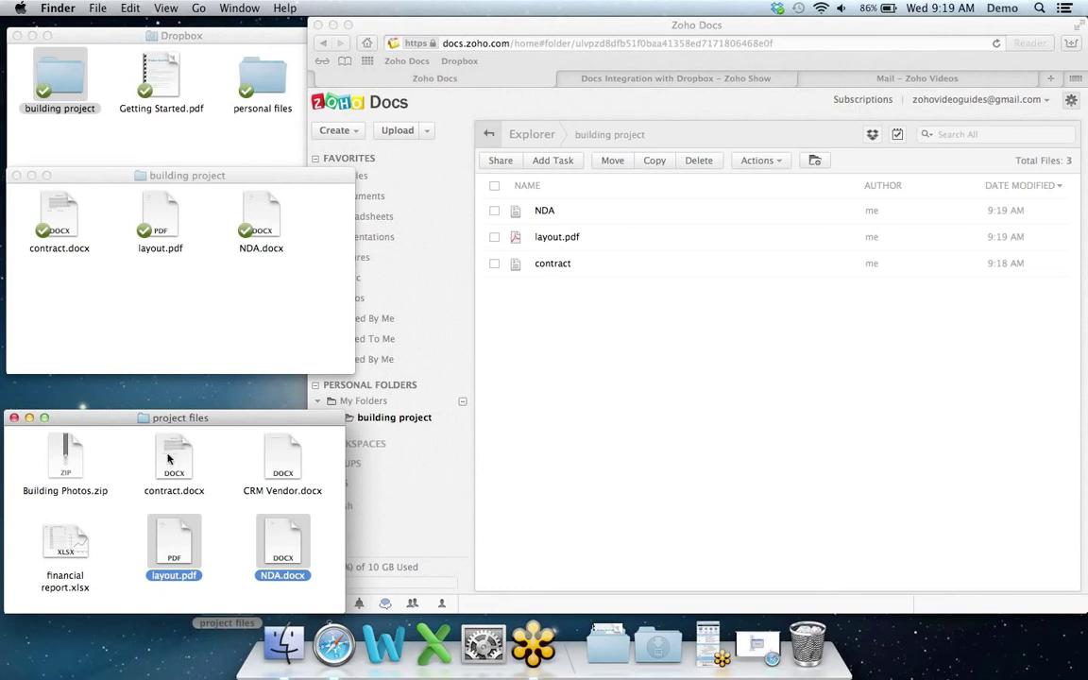
left_click(105, 468)
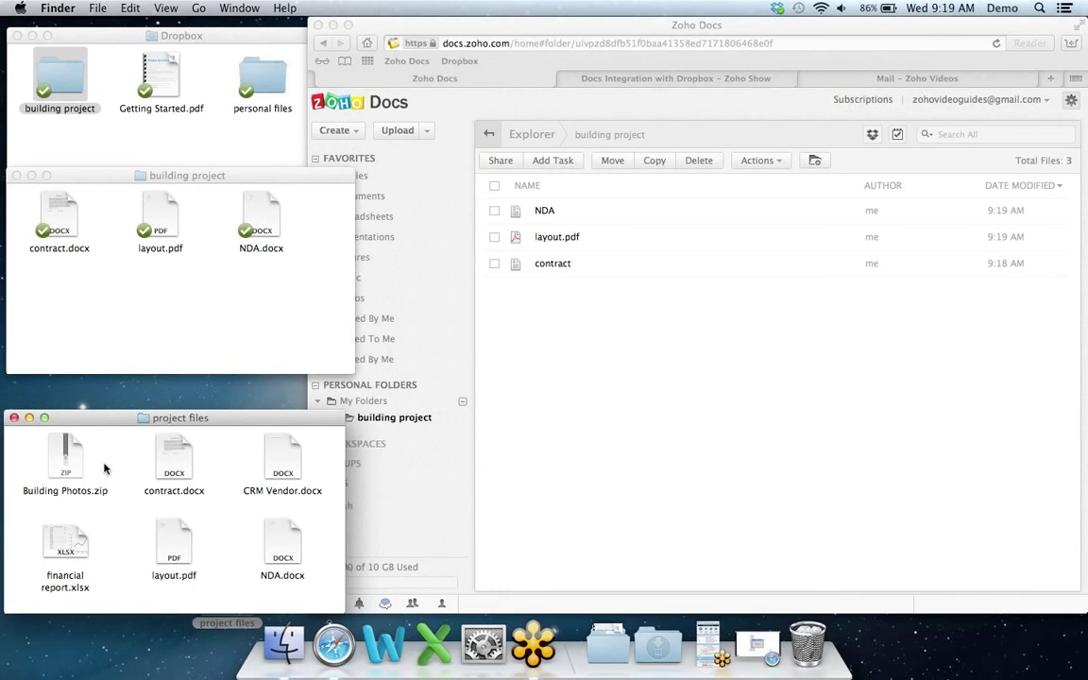
left_click_drag(105, 468, 108, 337)
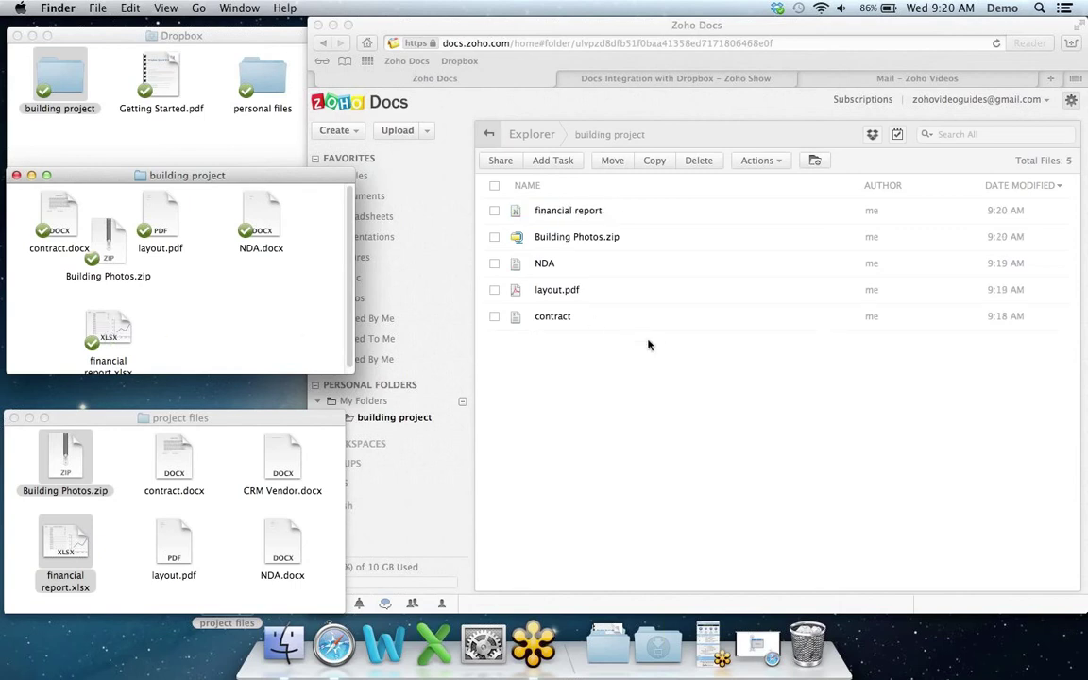
left_click(702, 395)
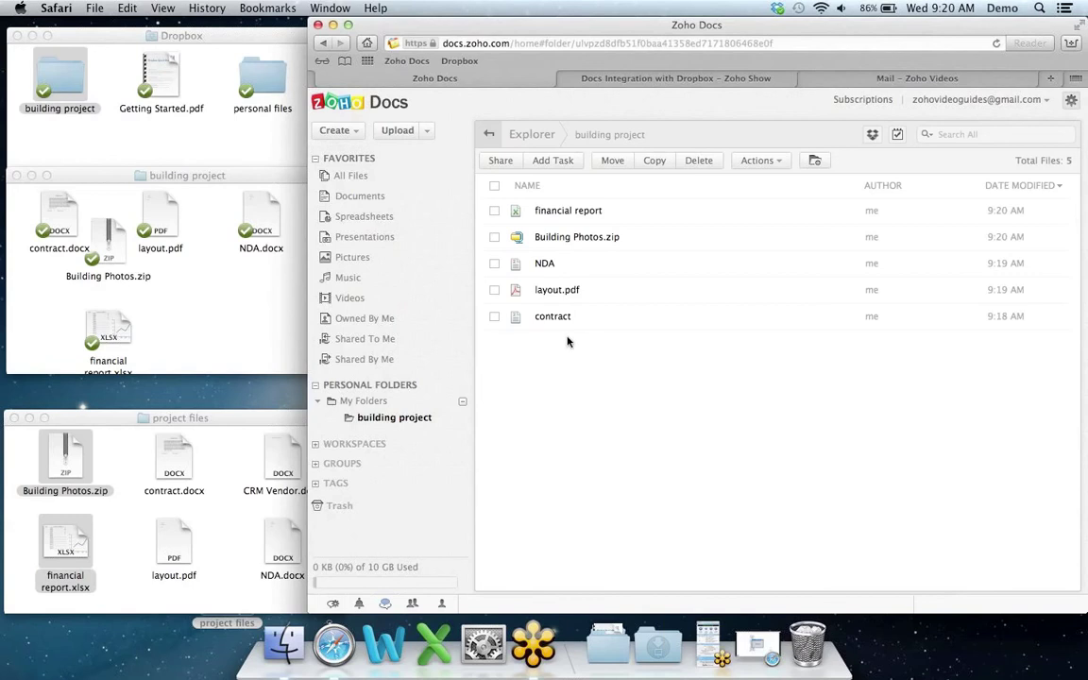
left_click(356, 137)
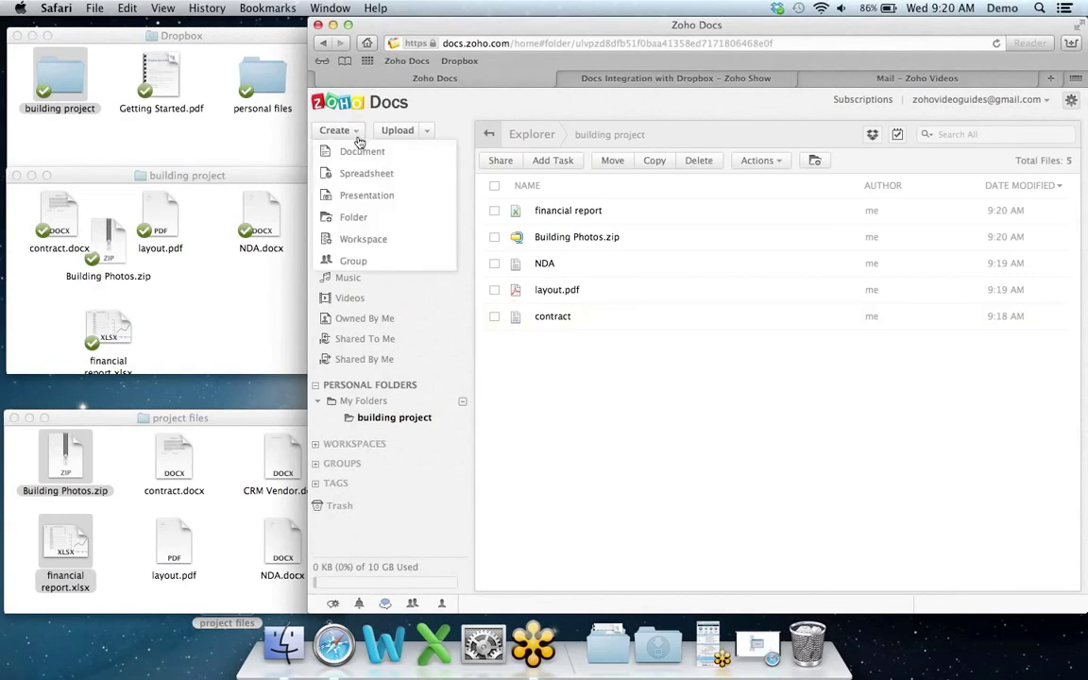
Step: Create a blank Writer document named 'project docs' containing the text 'project files'
left_click(363, 152)
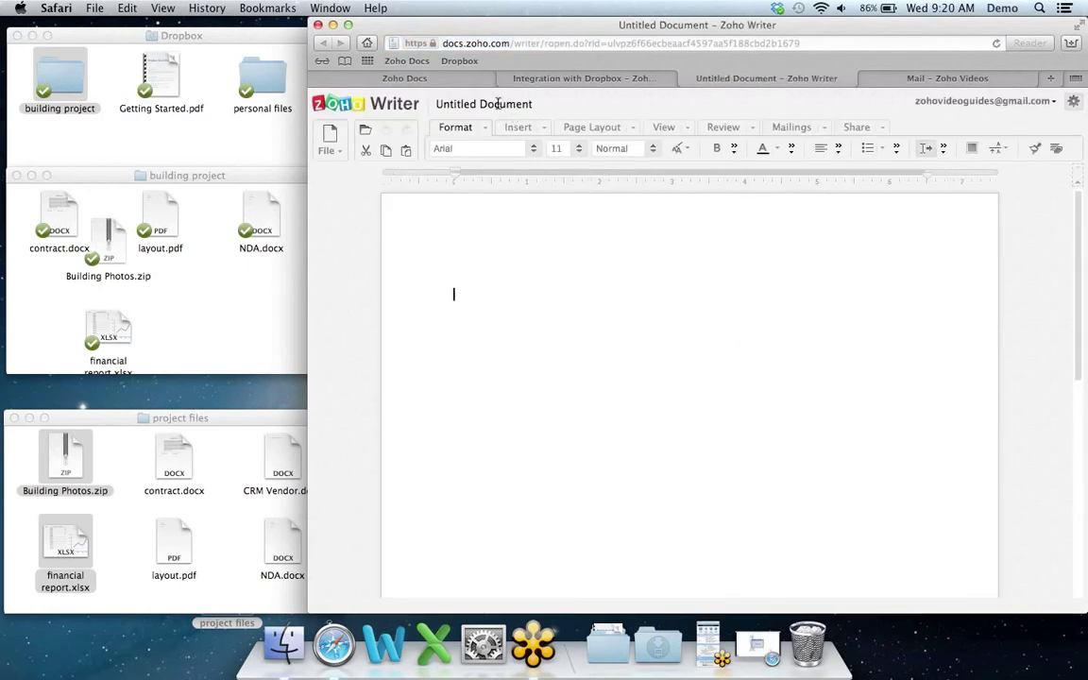
left_click(501, 103)
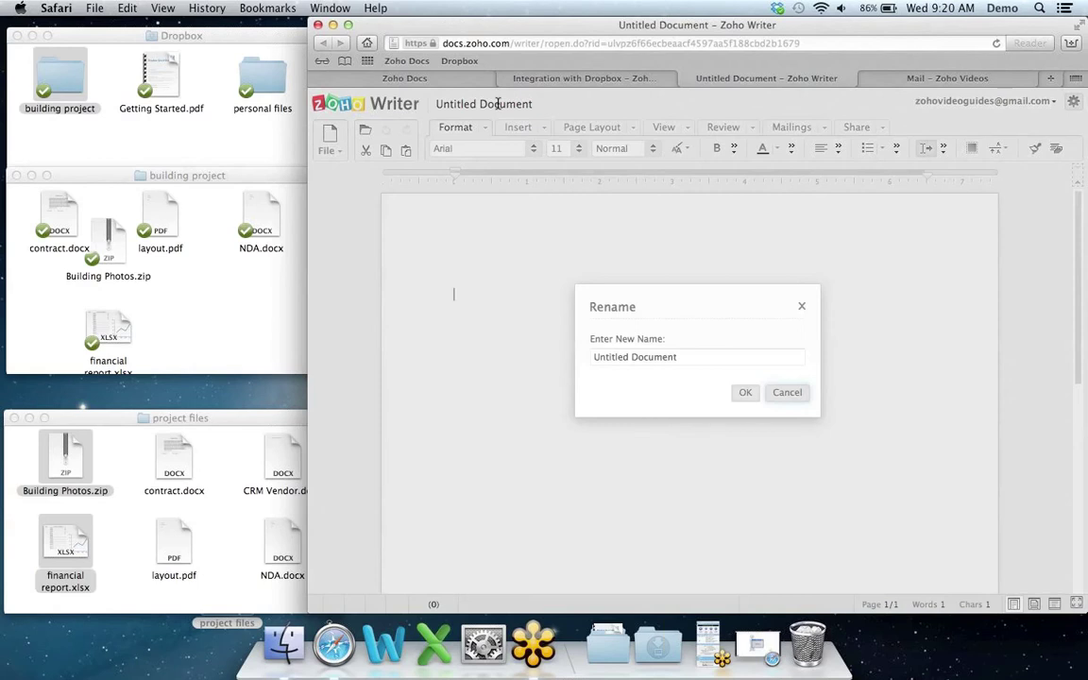
type("project docs")
key("Return")
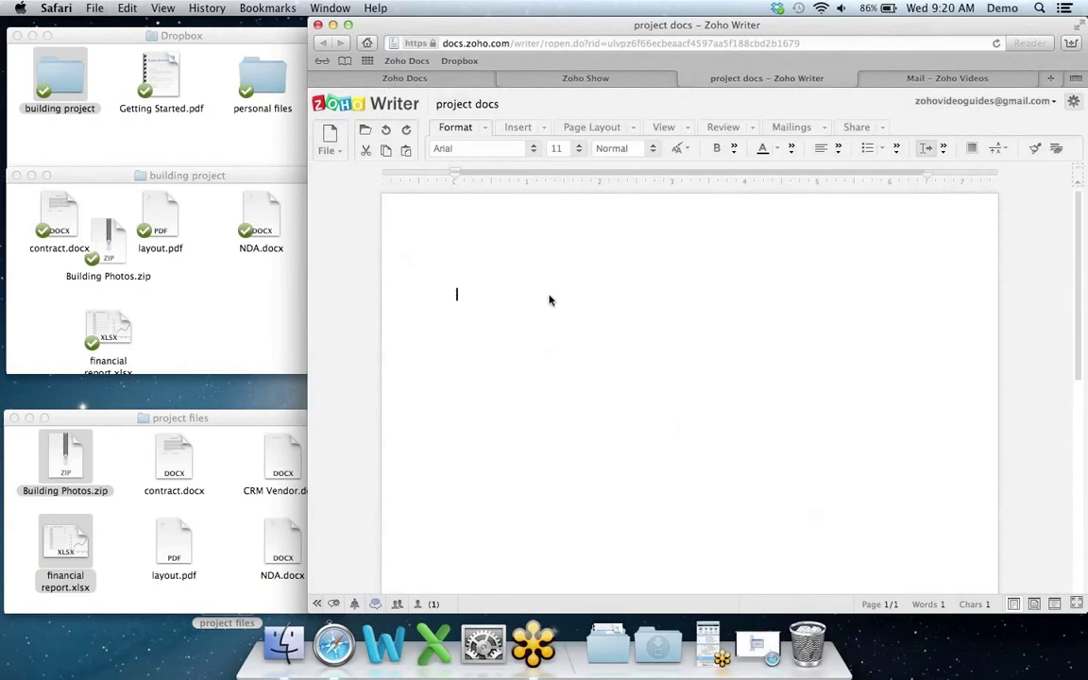
type("project files")
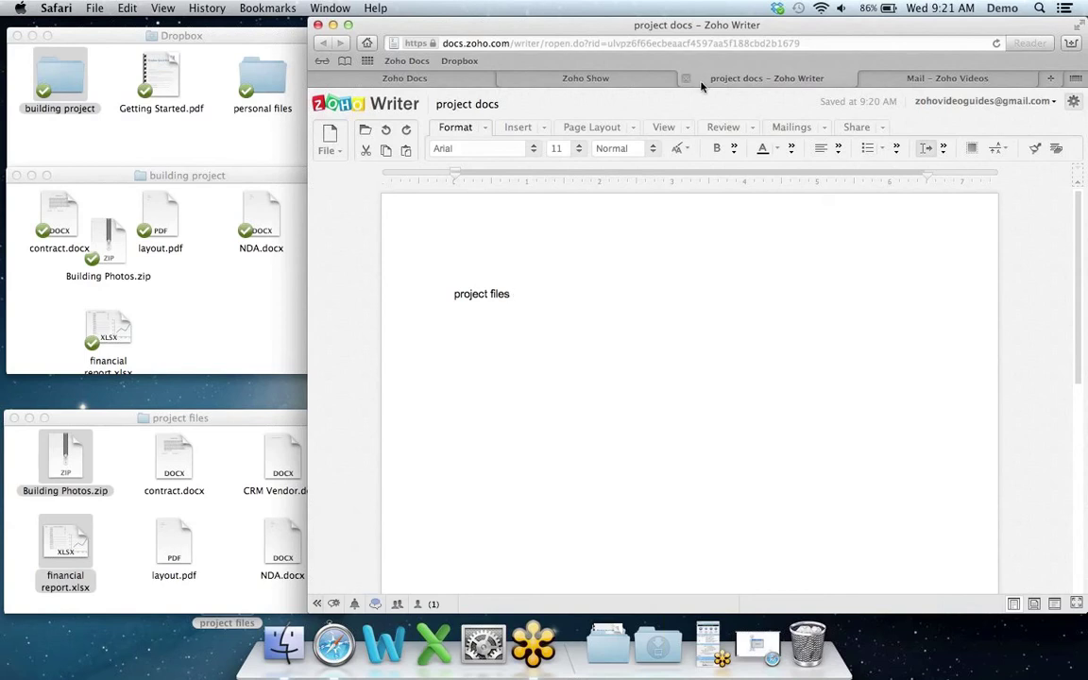
Step: Close project docs, confirm it synced to the Dropbox folder, and open financial report
left_click(687, 81)
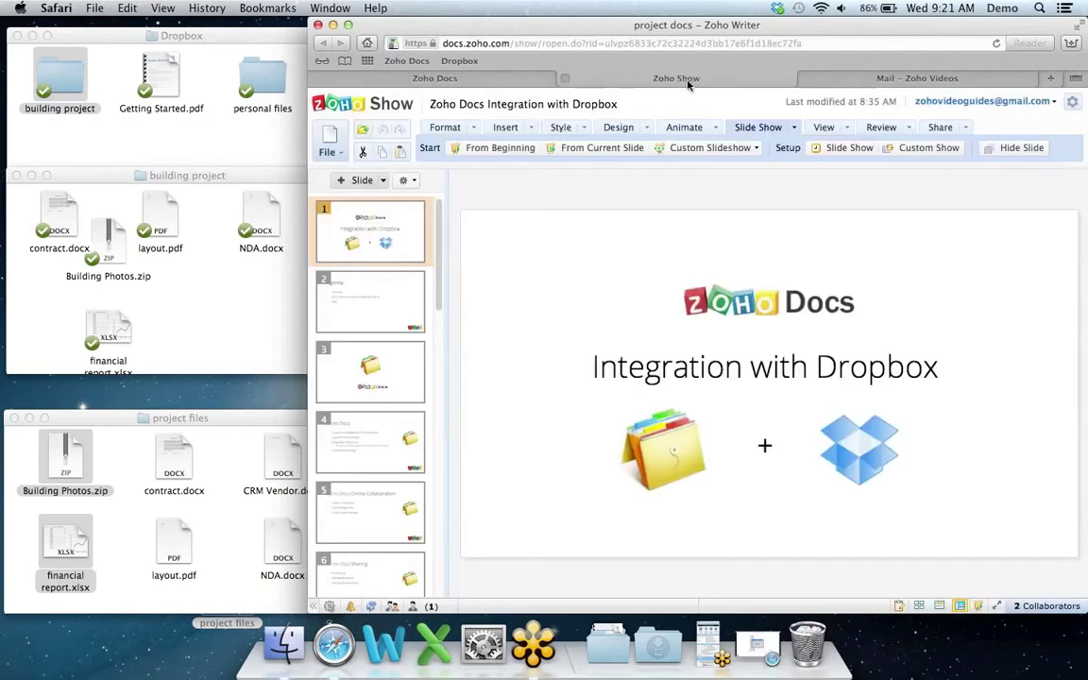
left_click(496, 81)
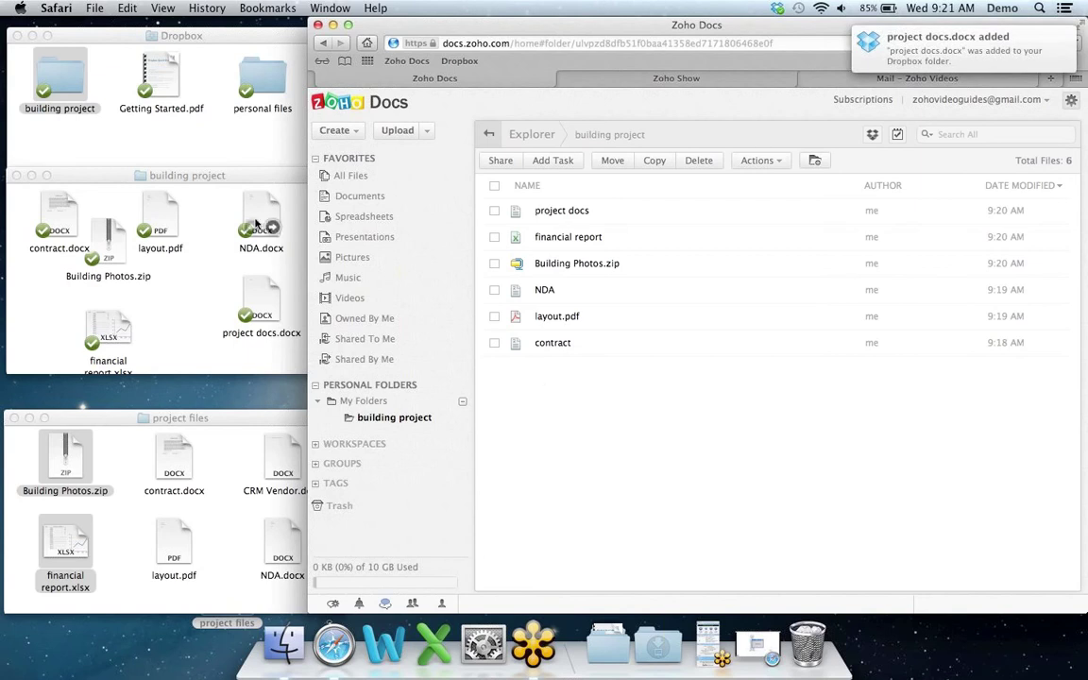
left_click(210, 177)
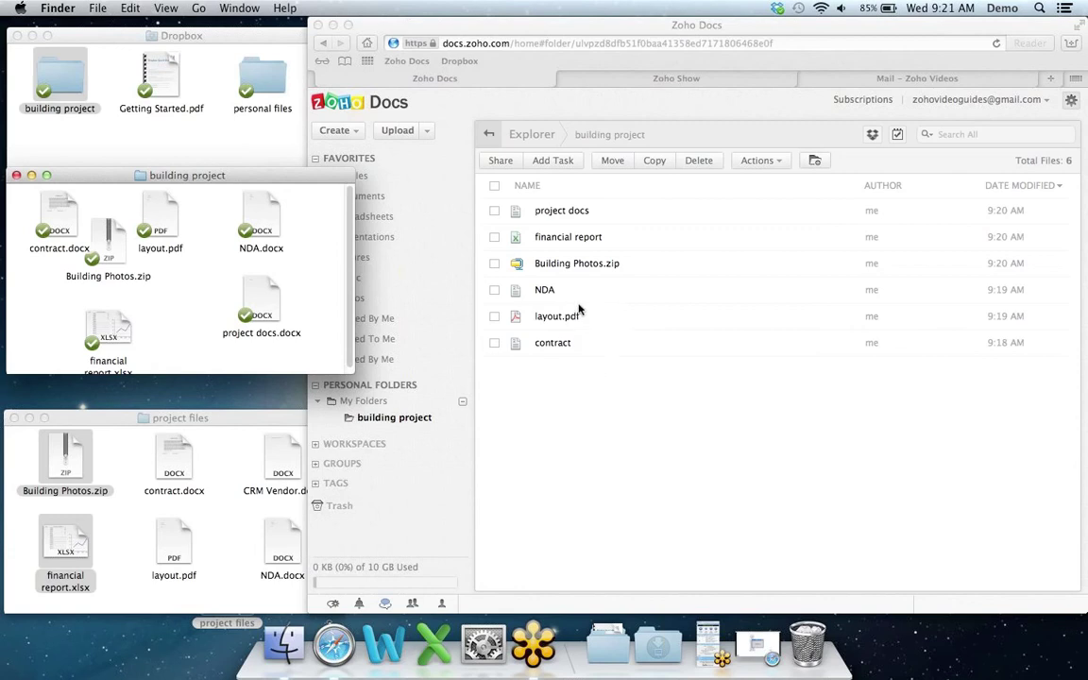
left_click(575, 243)
left_click(581, 241)
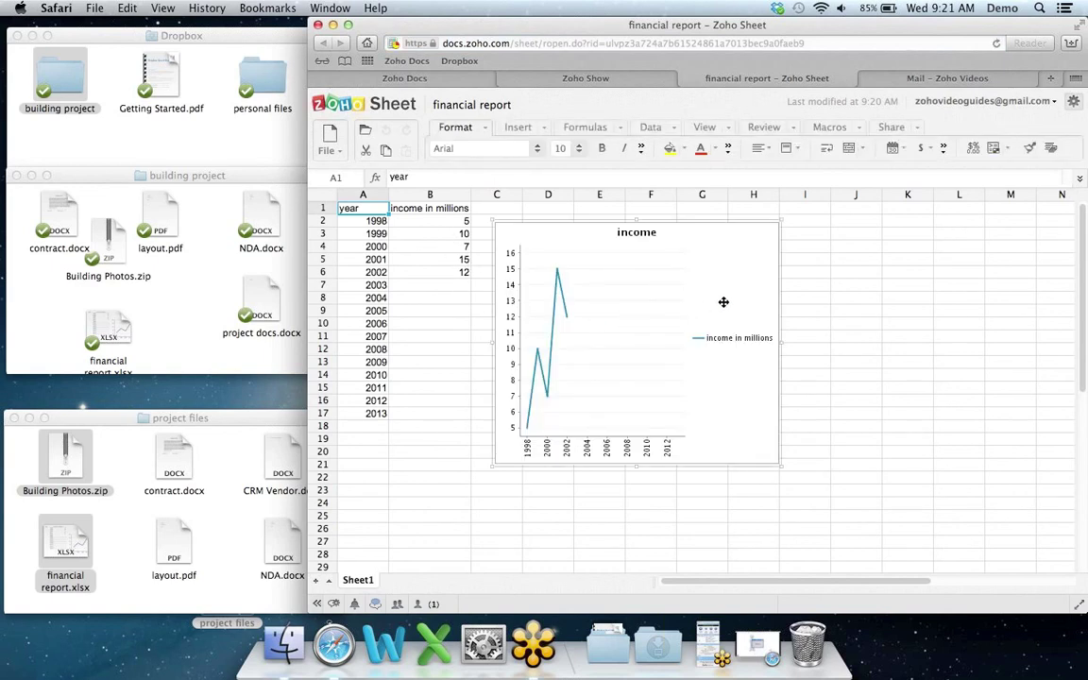
Step: Enter income values 14, 11, 17 and 20 for 2003–2006 in cells B7 to B10
left_click(441, 284)
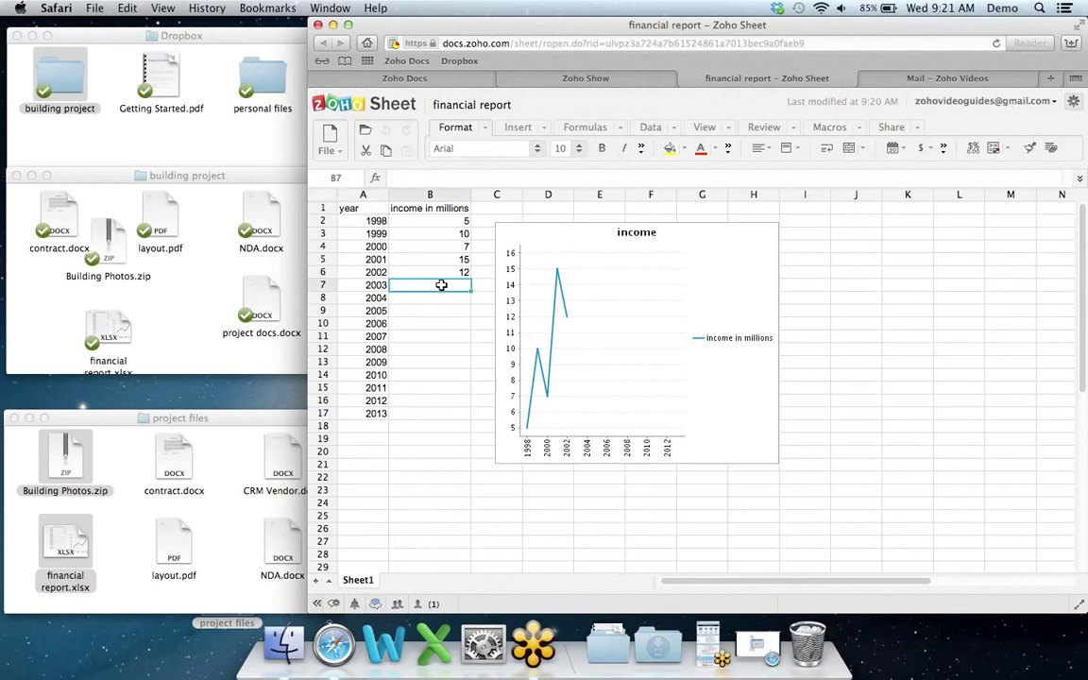
type("14")
key("Return")
type("11")
key("Return")
type("17")
key("Return")
type("20")
key("Return")
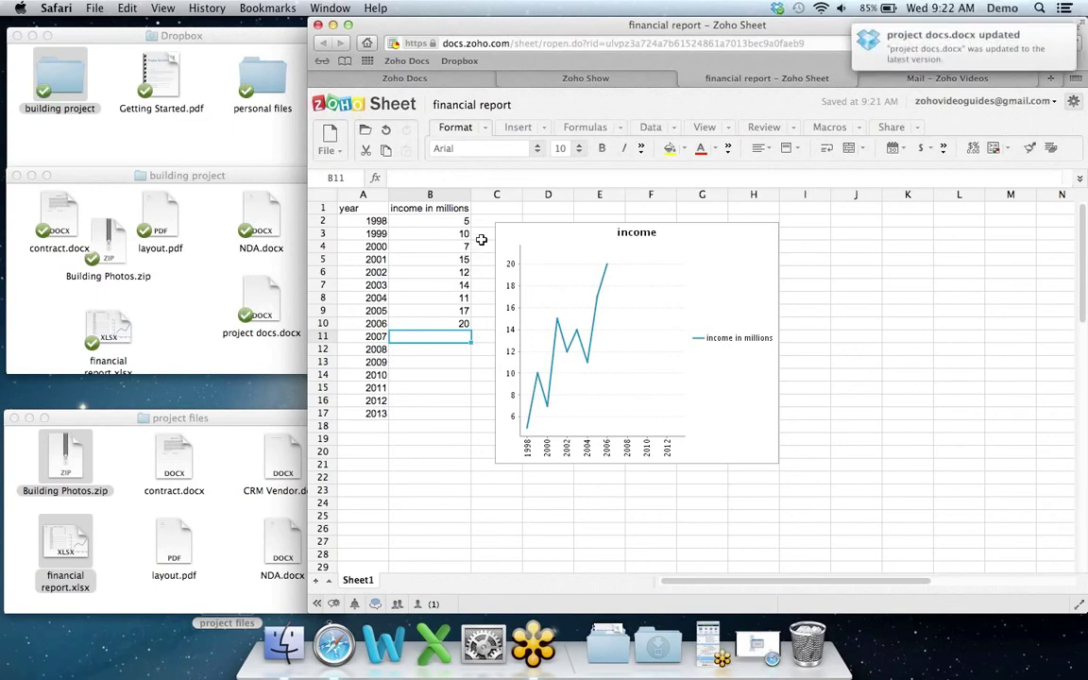
Step: Close the spreadsheet and view the local Dropbox building project folder
left_click(687, 82)
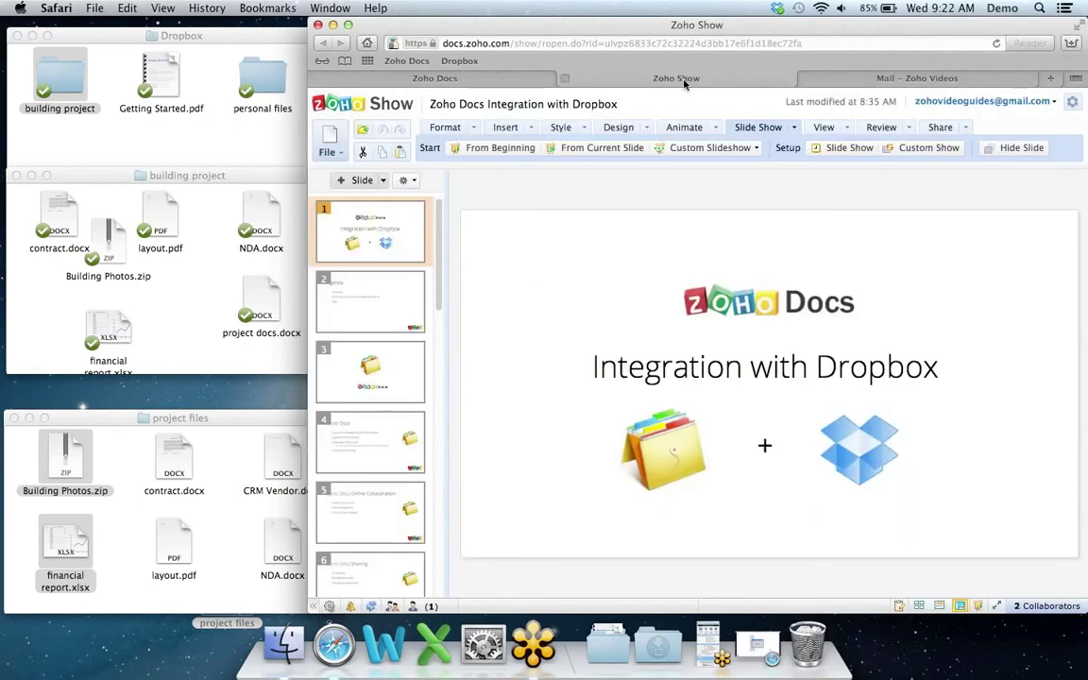
left_click(461, 74)
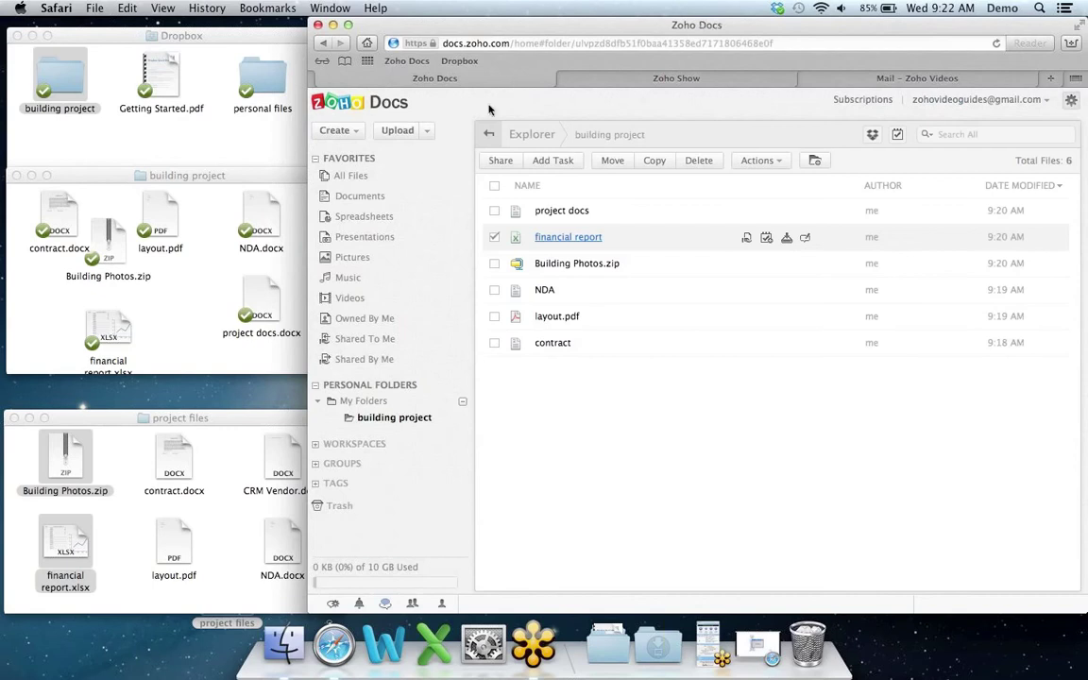
left_click(194, 176)
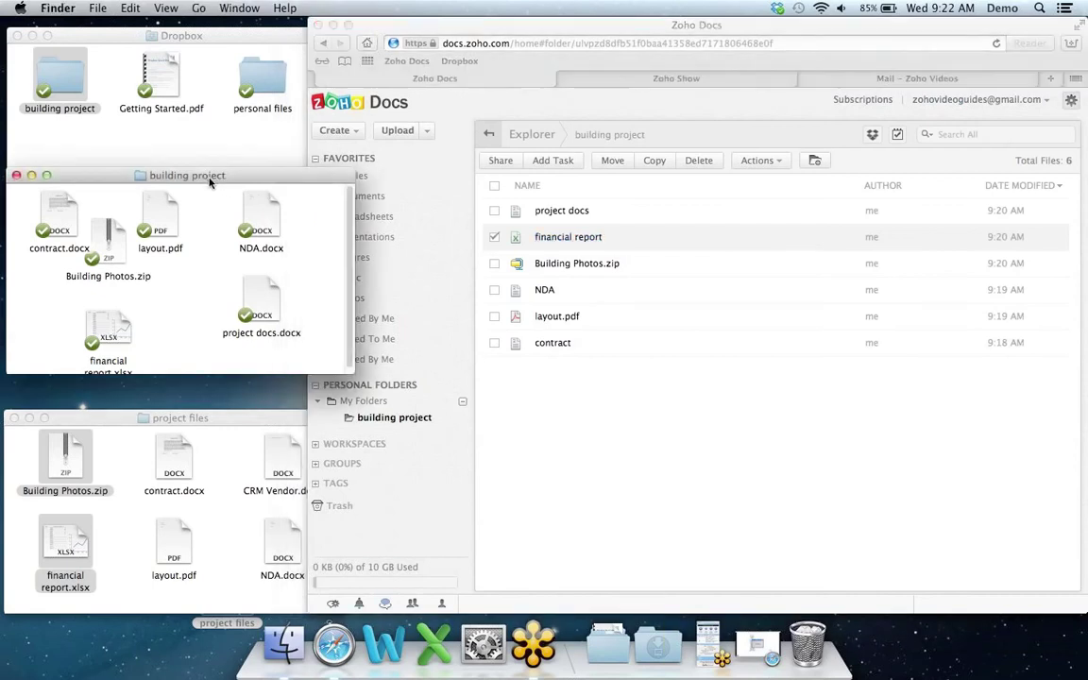
Step: Open the local financial report.xlsx in Excel, see income ends at 2002, then quit Excel
left_click(110, 326)
double_click(110, 326)
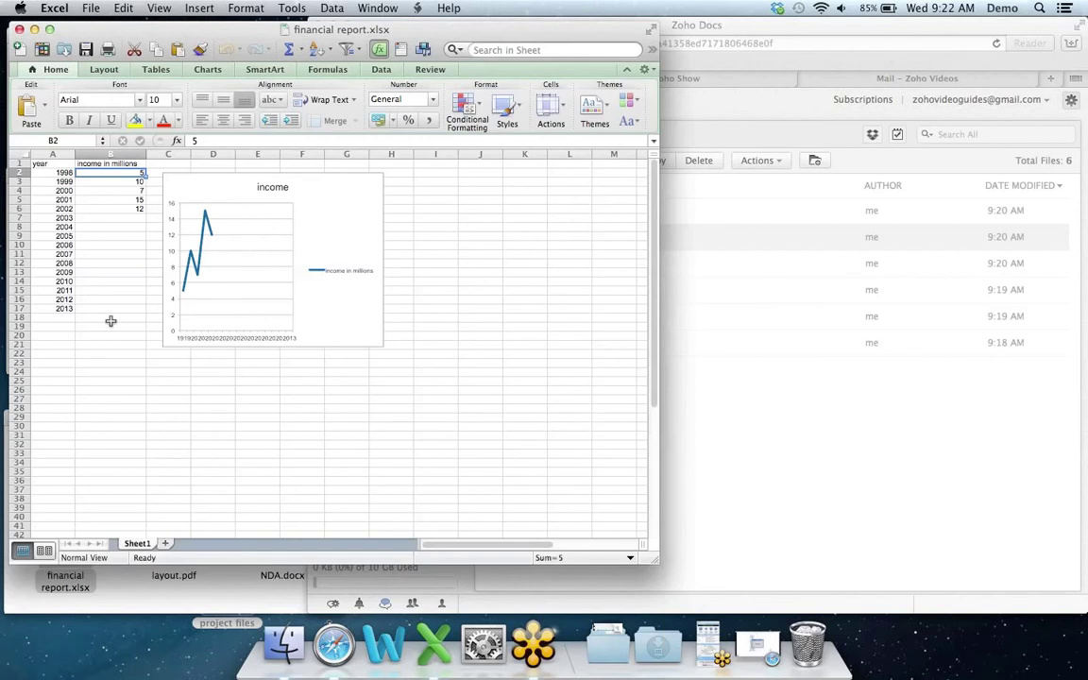
key("super+q")
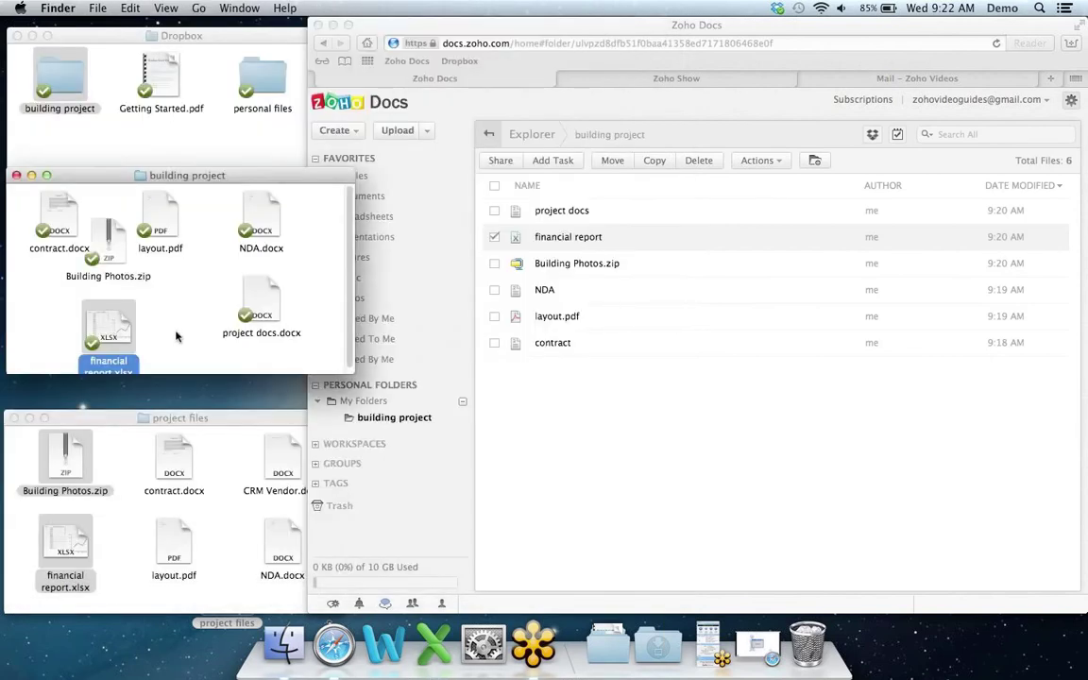
left_click(163, 300)
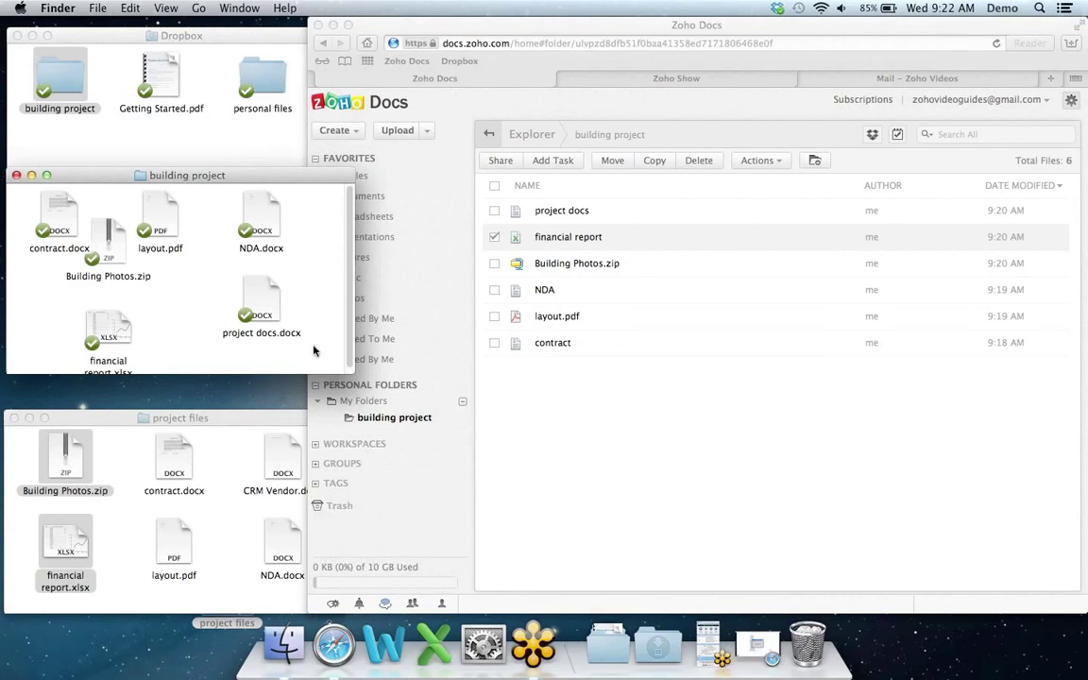
left_click(553, 390)
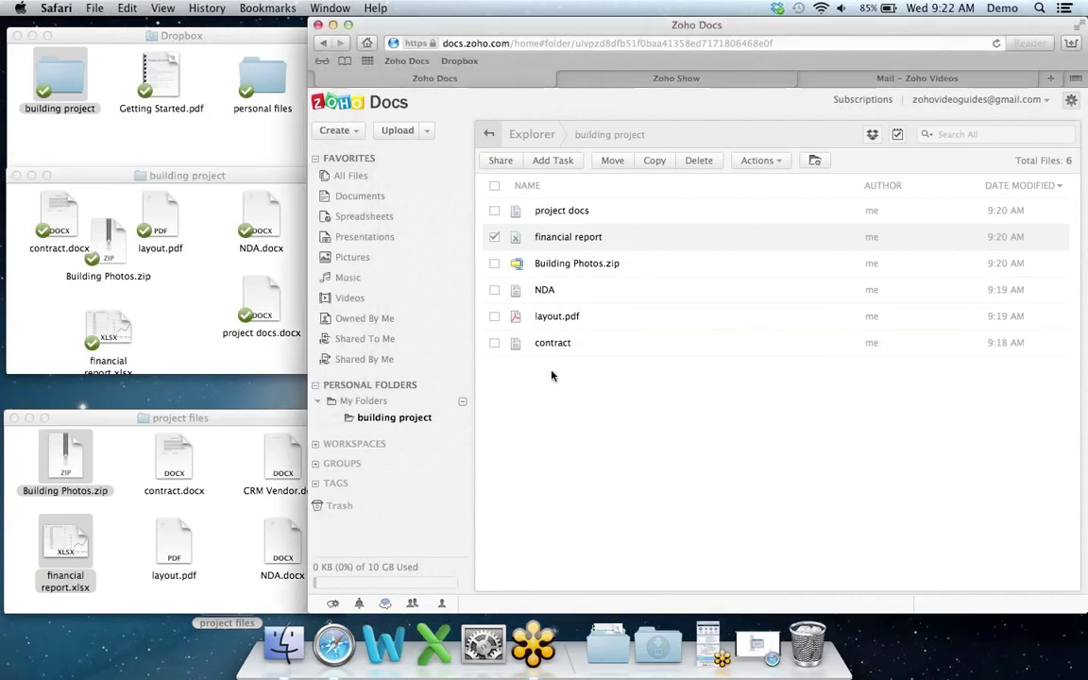
Step: Enter 14 as the 2007 income in cell B11 of financial report, then close it
left_click(568, 237)
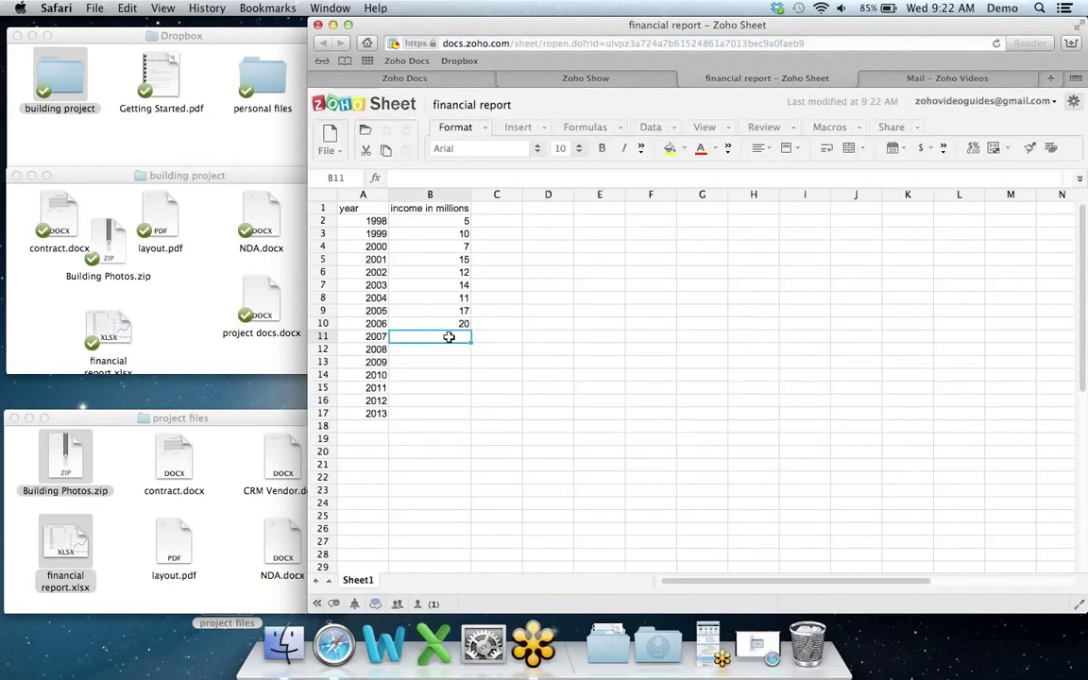
key("Down")
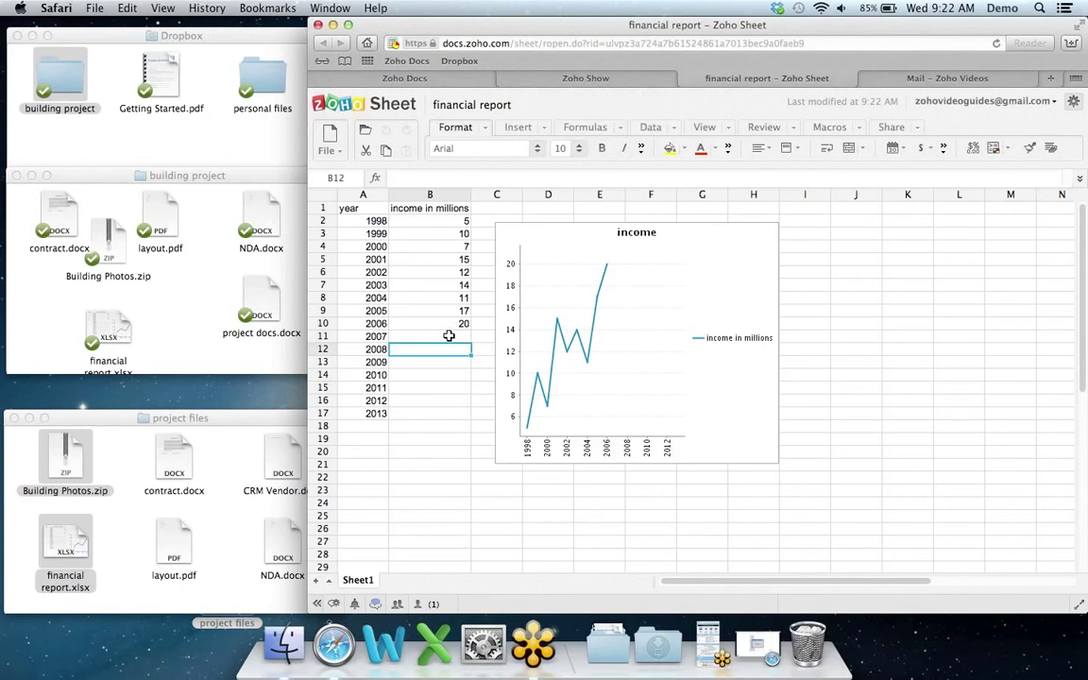
left_click(442, 336)
type("1")
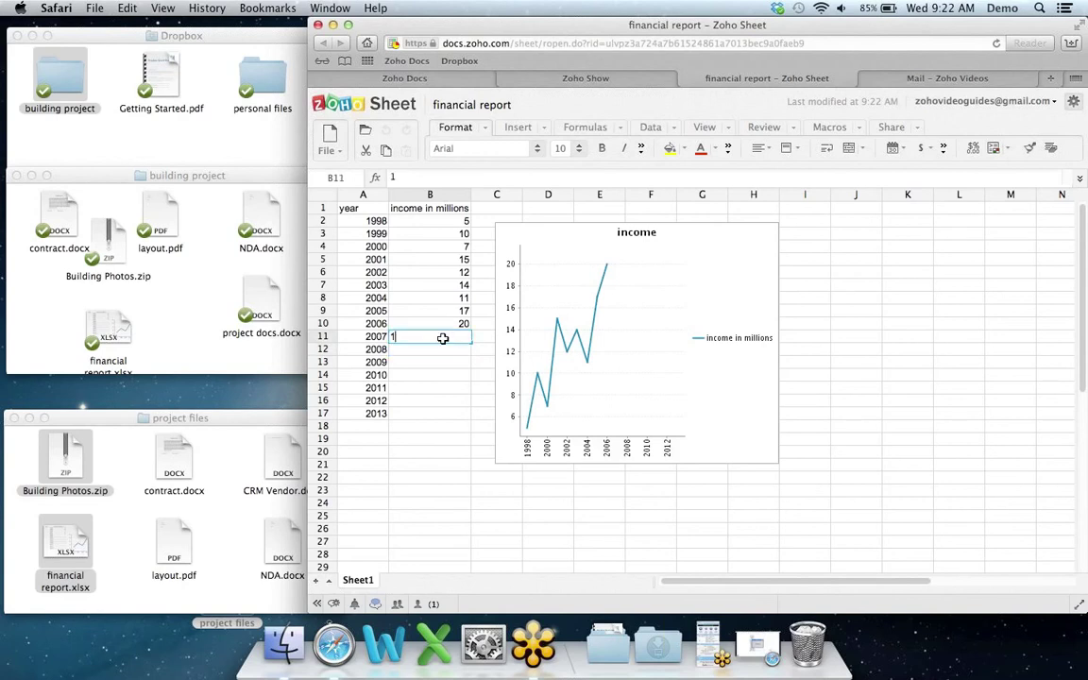
type("4")
key("Return")
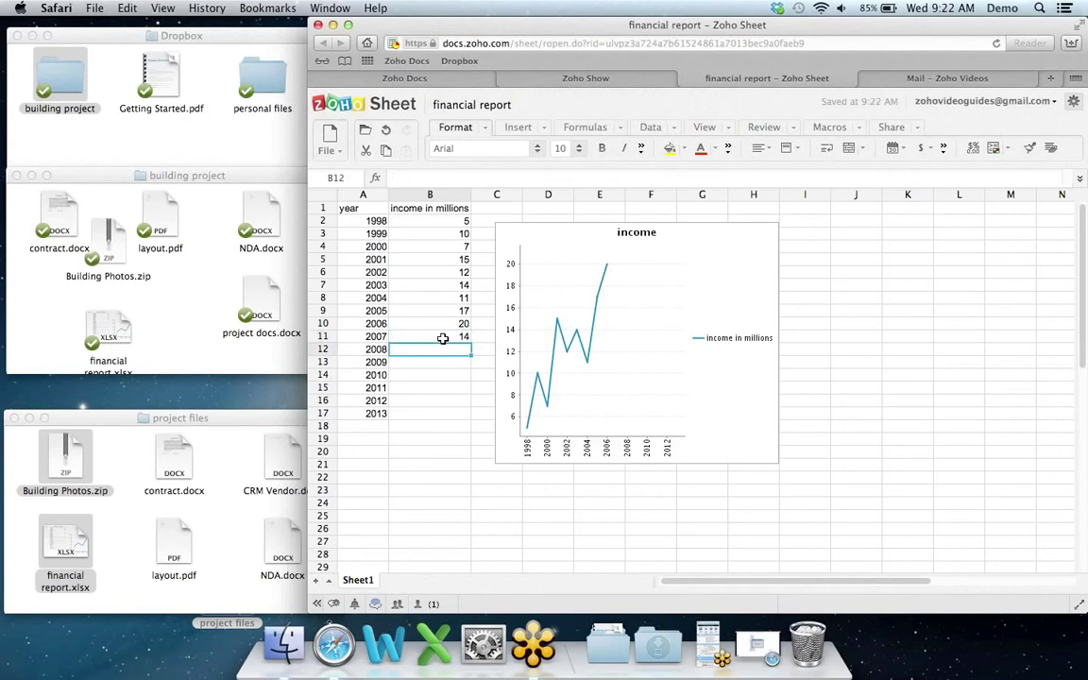
left_click(687, 79)
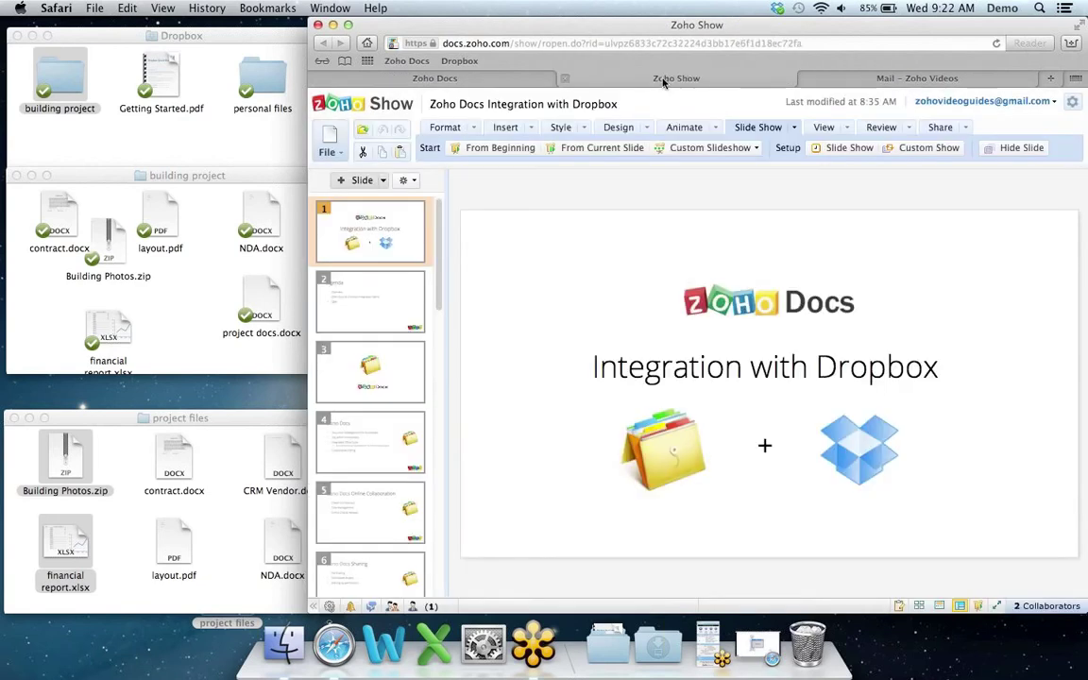
left_click(542, 80)
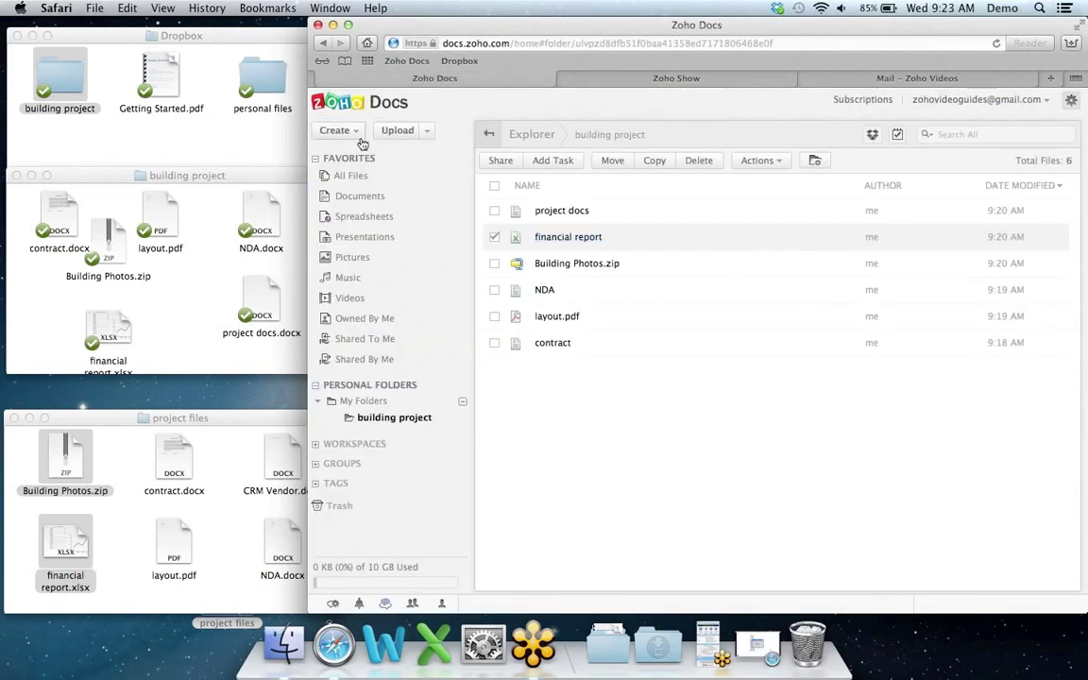
Step: Quick-look the local financial report.xlsx, still ending at 2002, then select contract.docx in Finder
left_click(495, 237)
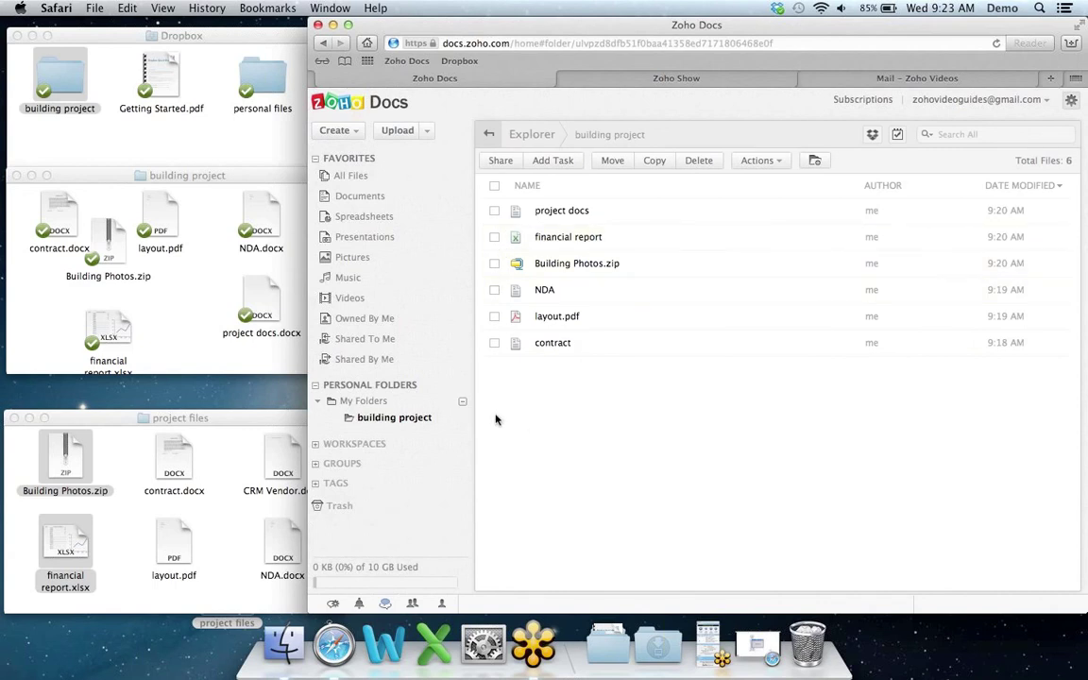
left_click(257, 179)
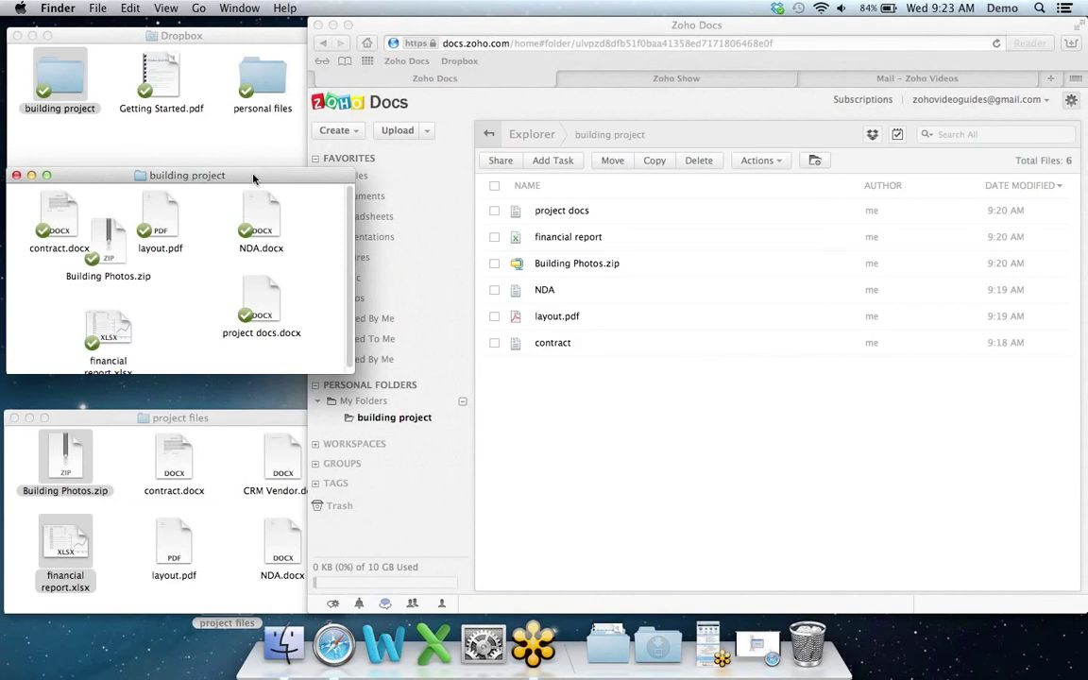
left_click(109, 331)
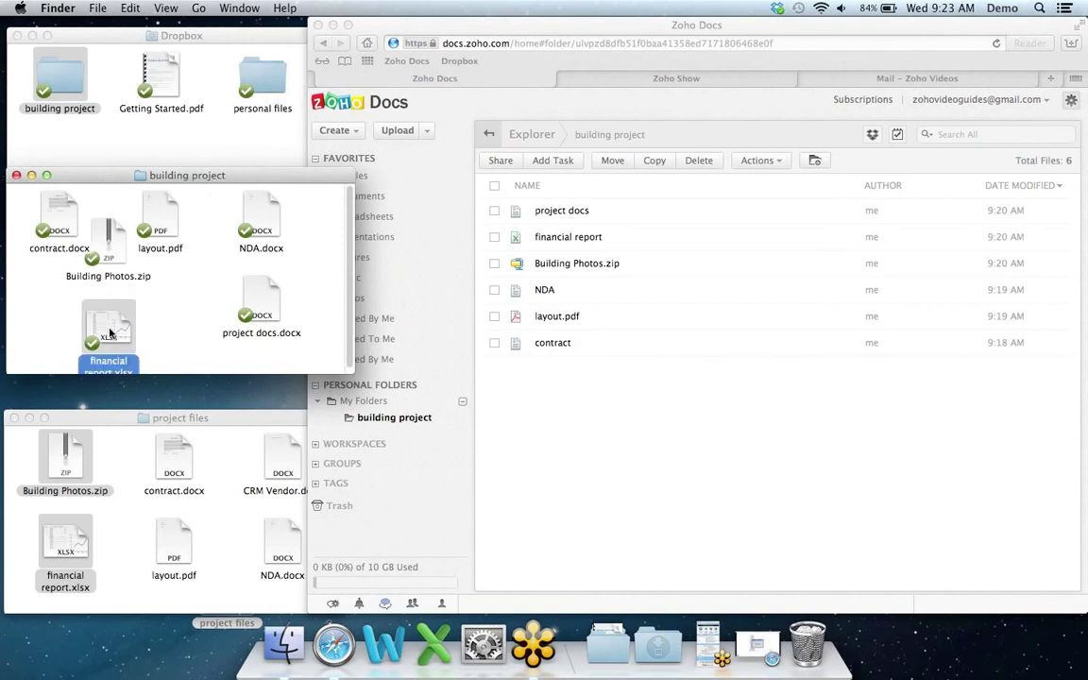
key("space")
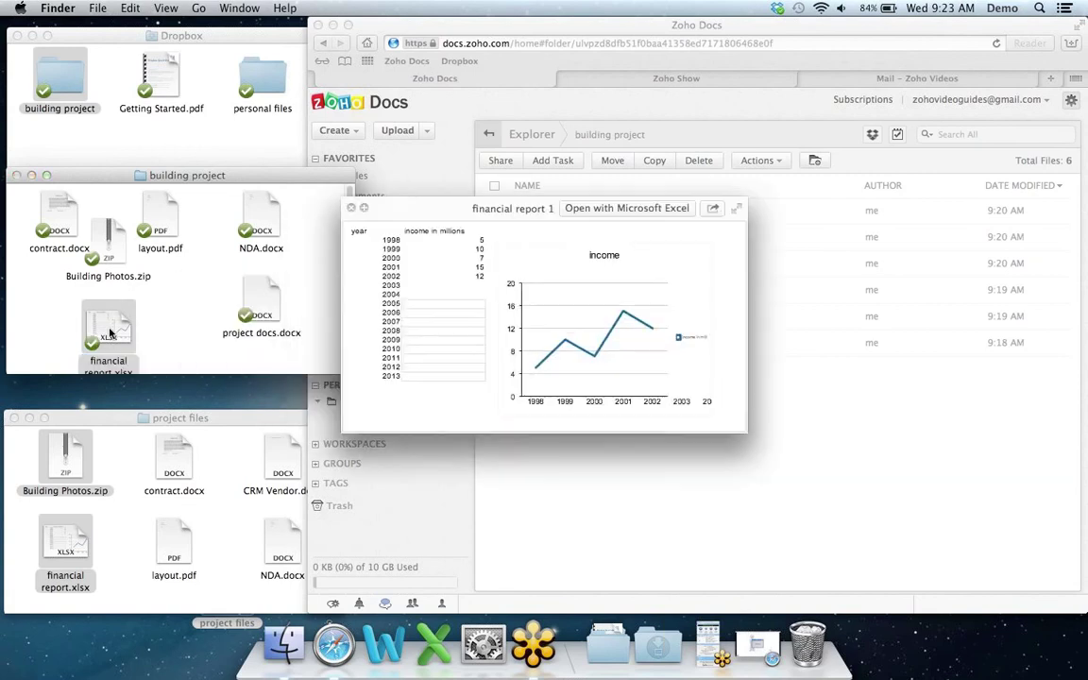
key("space")
left_click(176, 321)
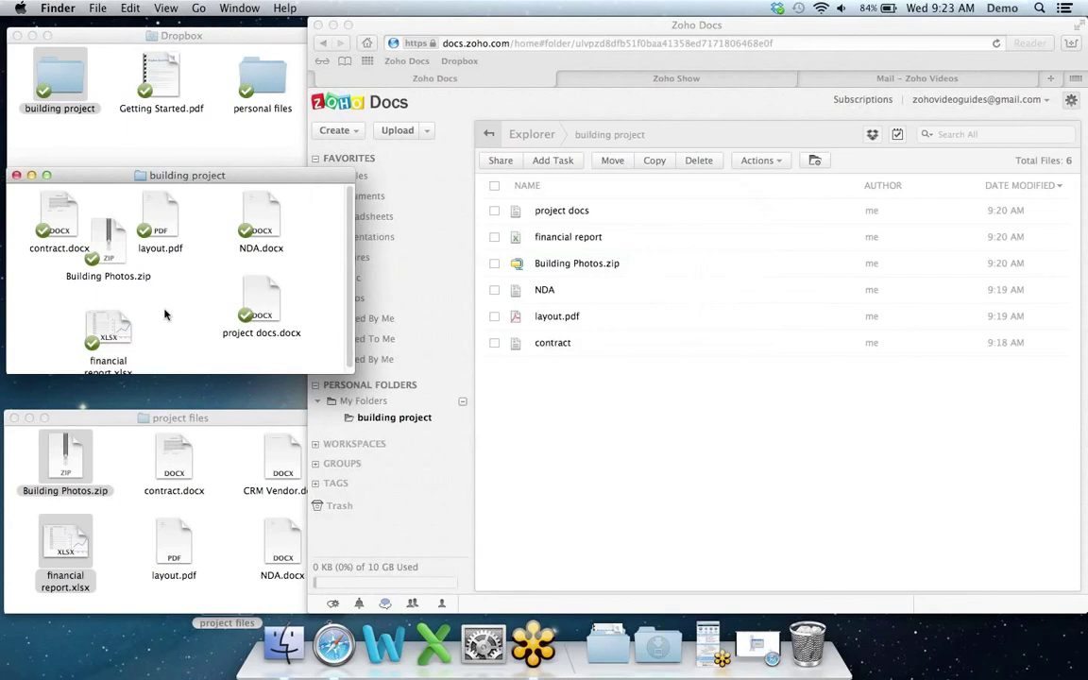
left_click(61, 212)
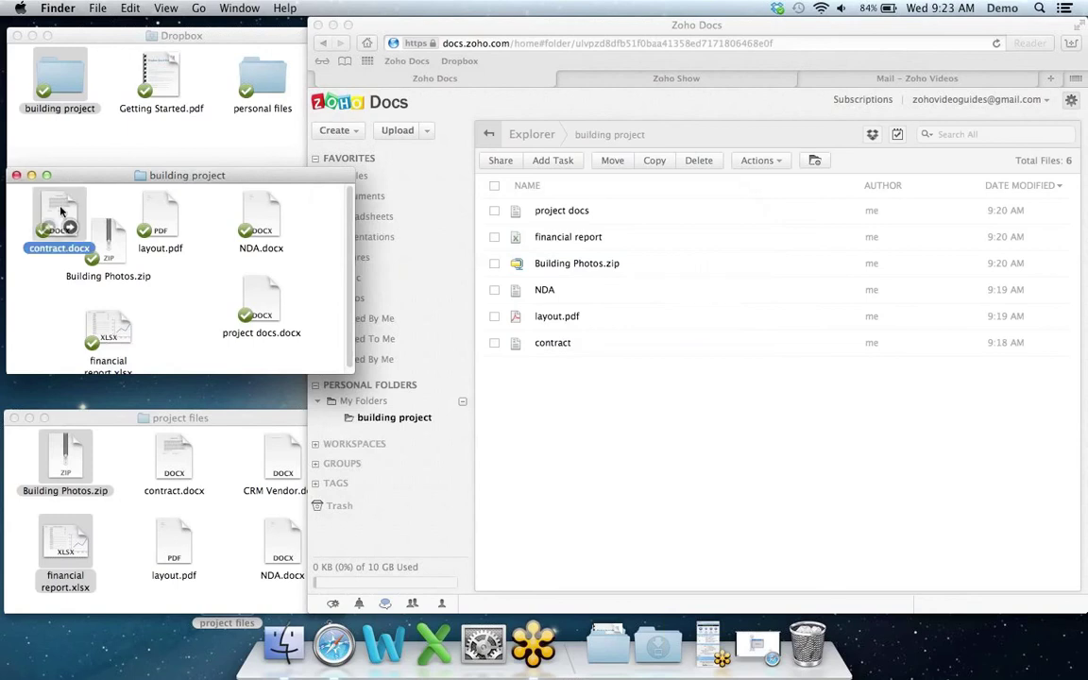
Step: Add the subtitle 'For local builder only' under the contract title in Word, save and close
double_click(62, 212)
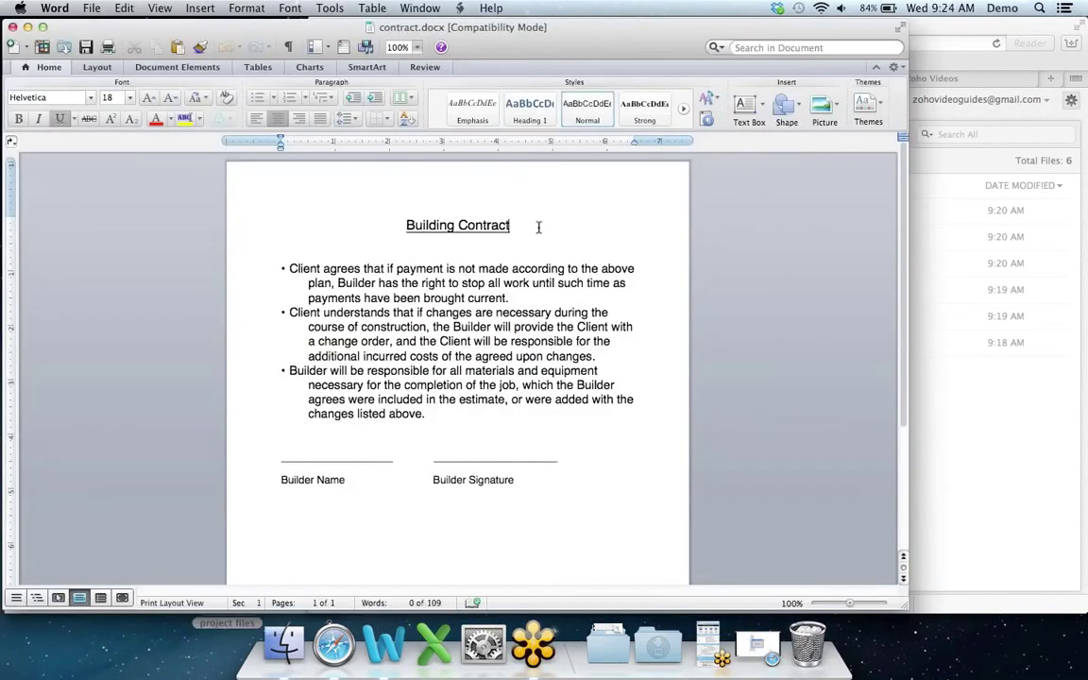
key("Return")
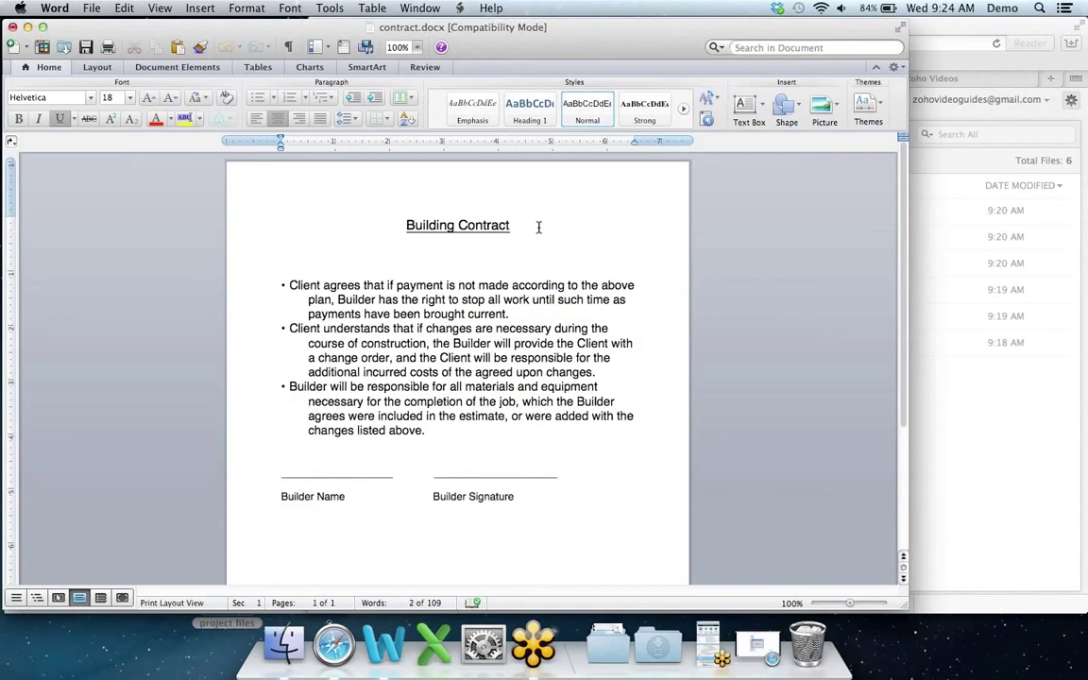
key("Return")
type("For local builder")
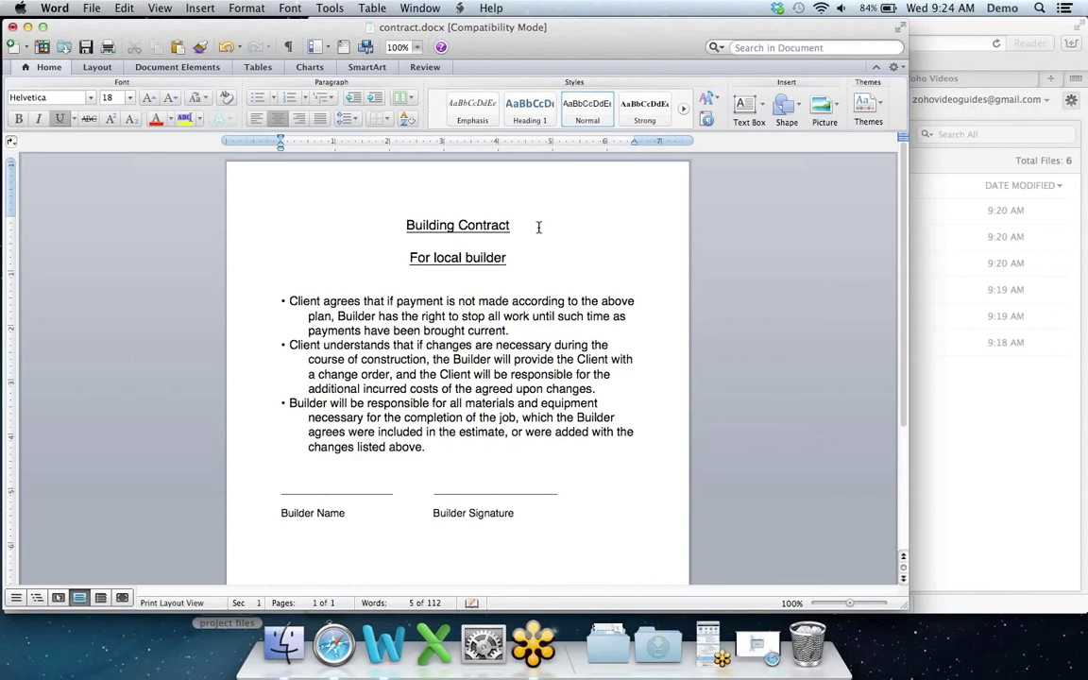
type(" only")
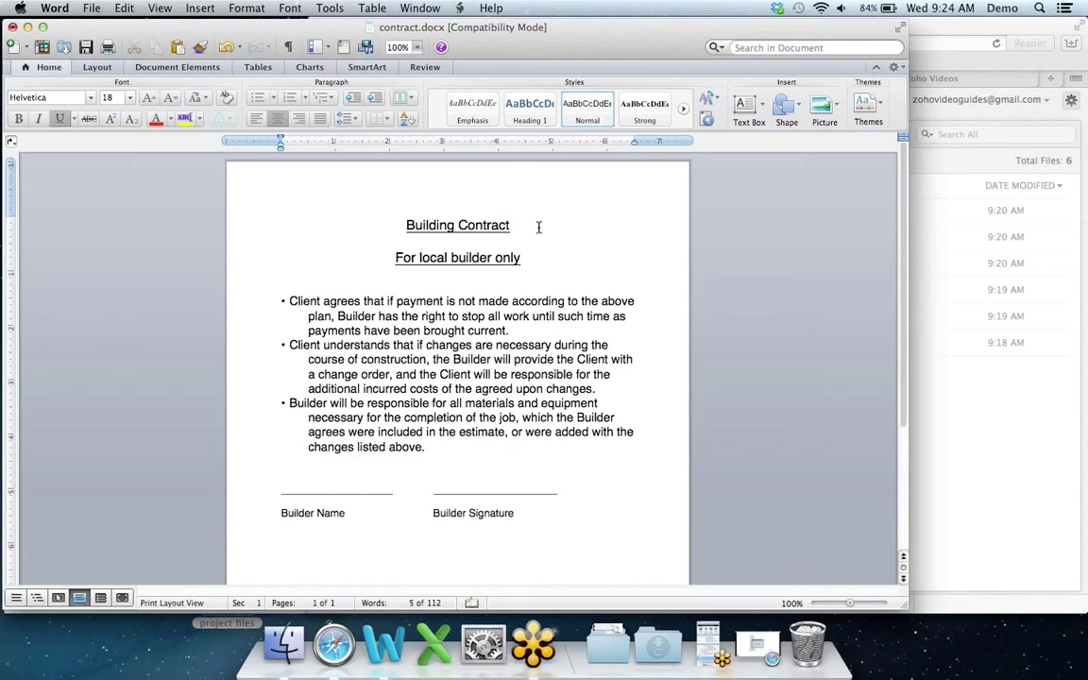
key("super+s")
key("super+w")
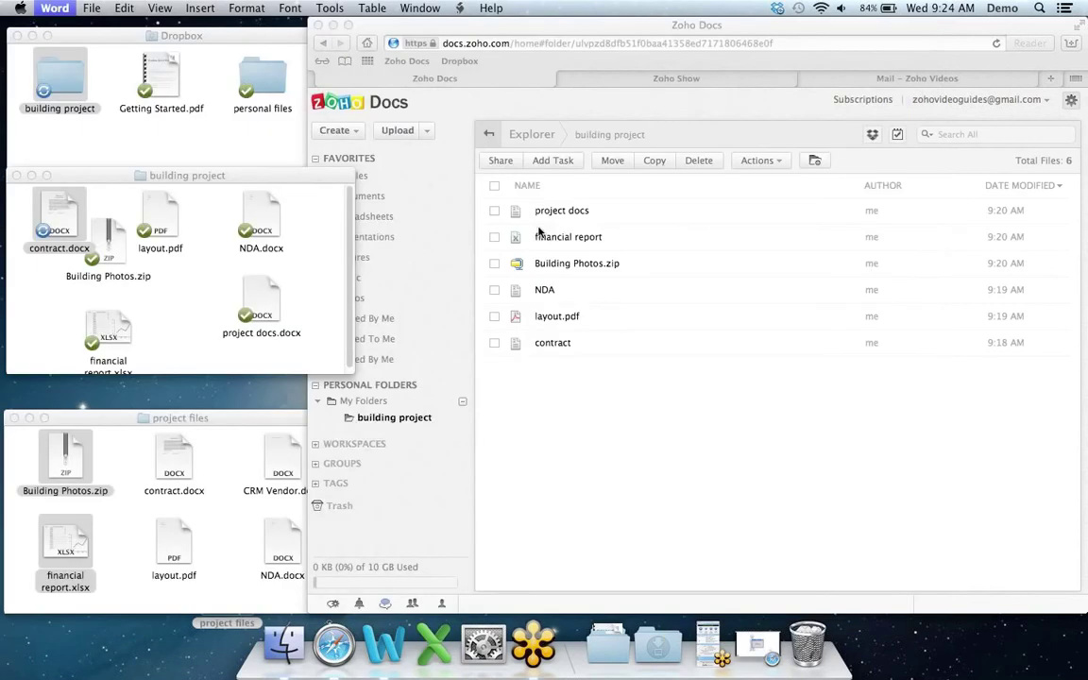
Step: Switch between Zoho Docs and the project files folder, then move to the Zoho Mail inbox
left_click(636, 33)
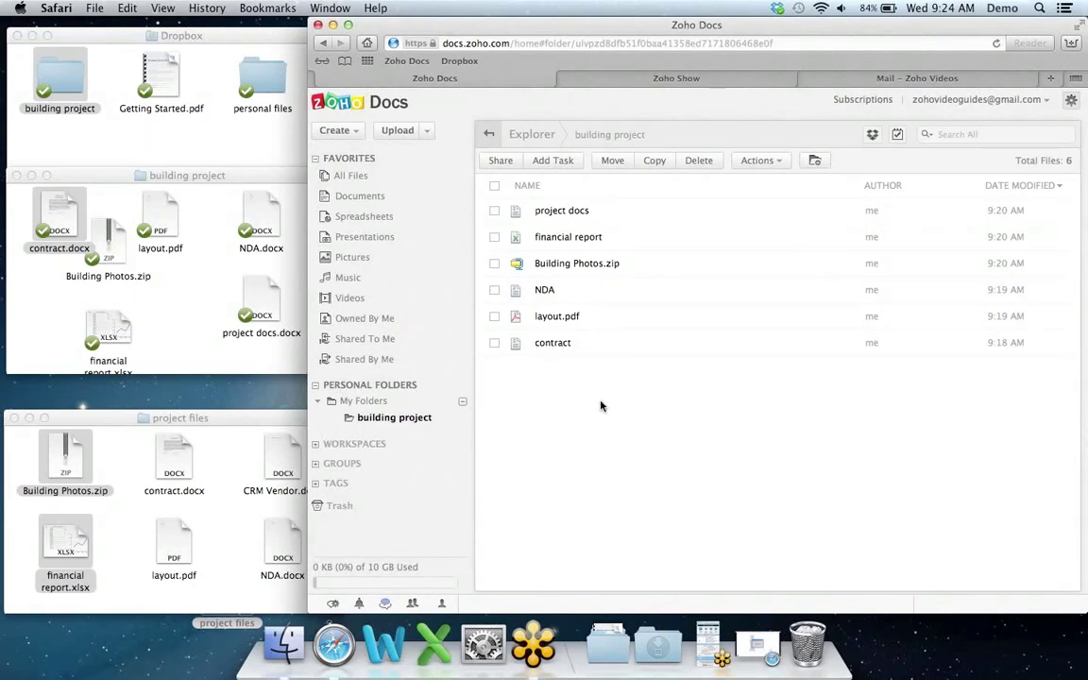
left_click(226, 420)
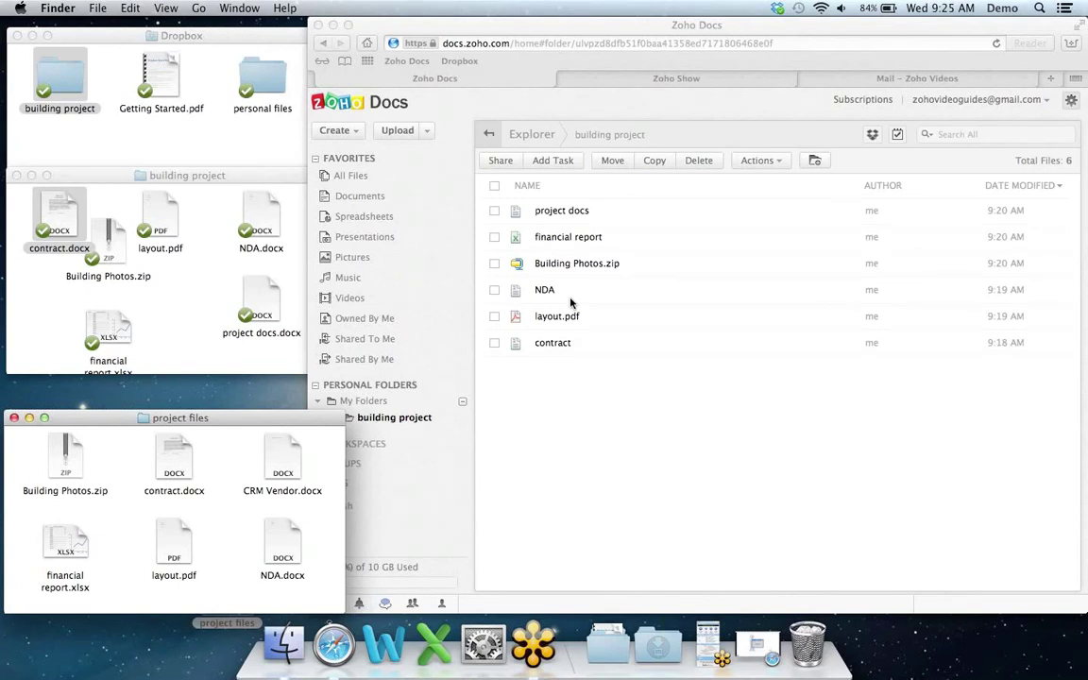
left_click(636, 26)
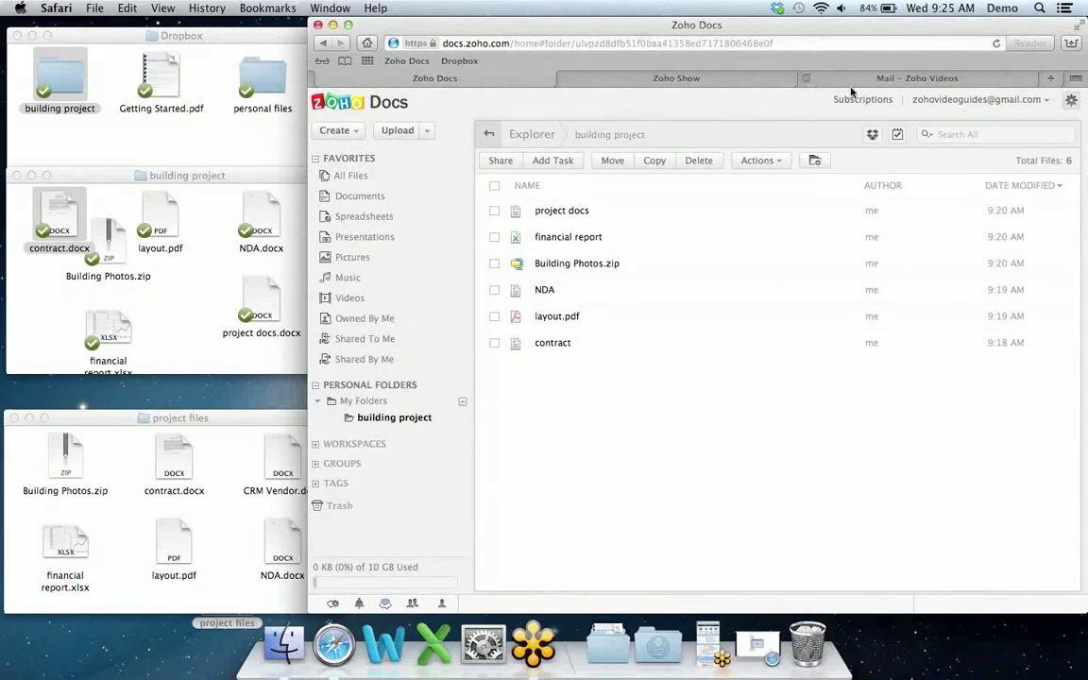
left_click(982, 81)
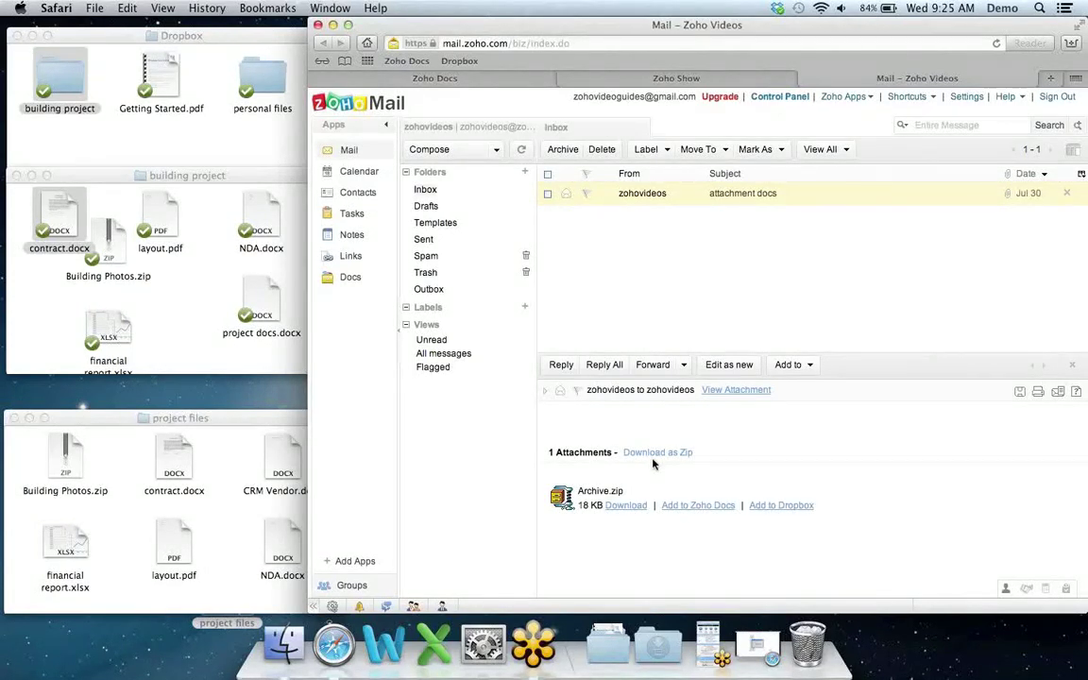
Step: Add the email's Archive.zip attachment to Zoho Docs in the building project folder, then return to Docs
left_click(710, 507)
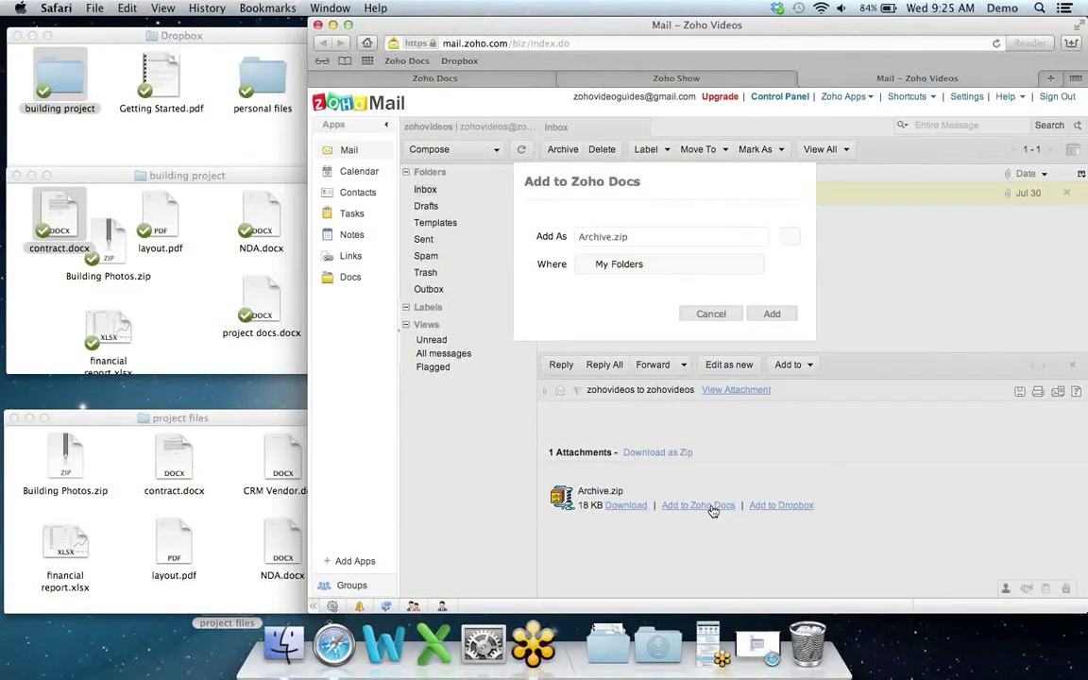
left_click(791, 239)
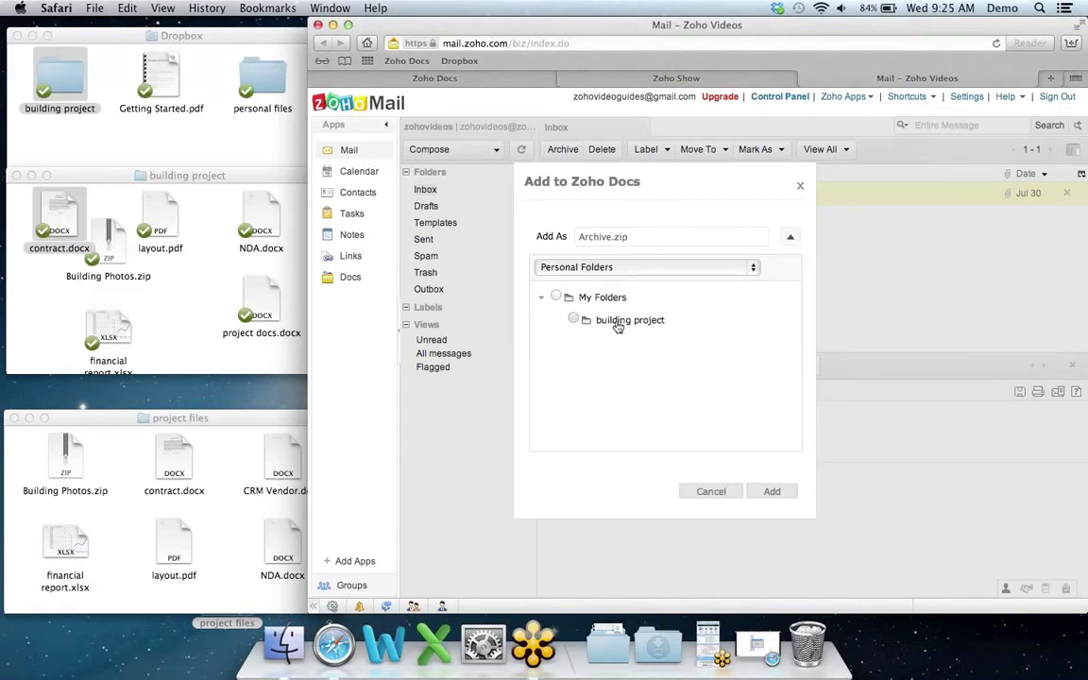
left_click(573, 319)
left_click(771, 493)
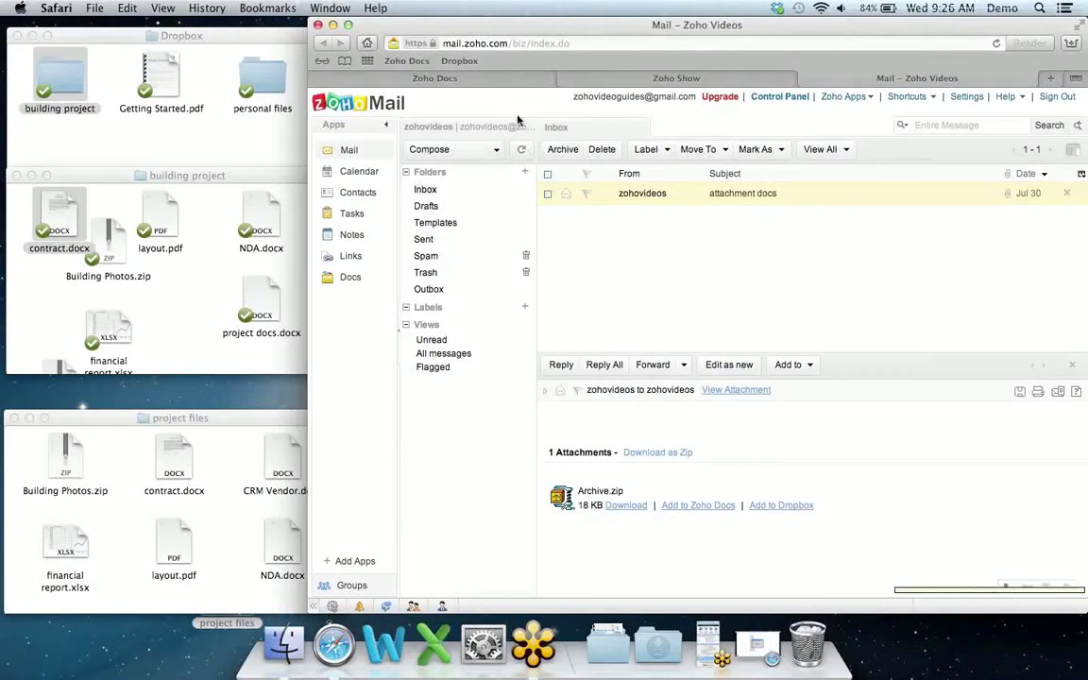
left_click(505, 79)
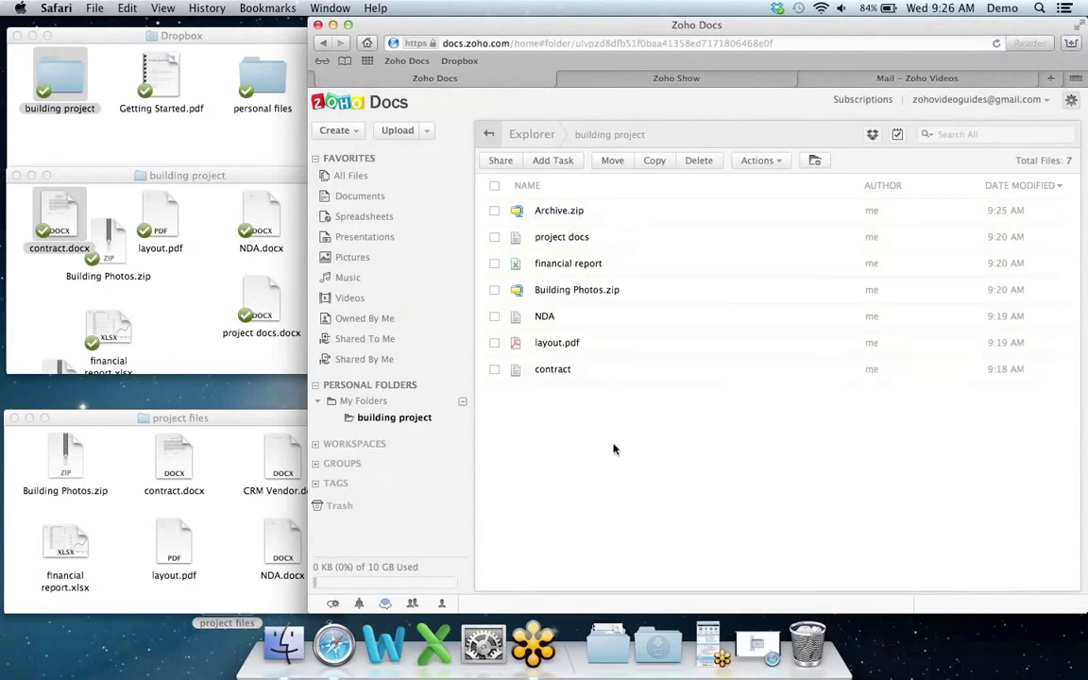
Step: Copy CRM Vendor.docx from project files into the local Dropbox building project folder
left_click(180, 294)
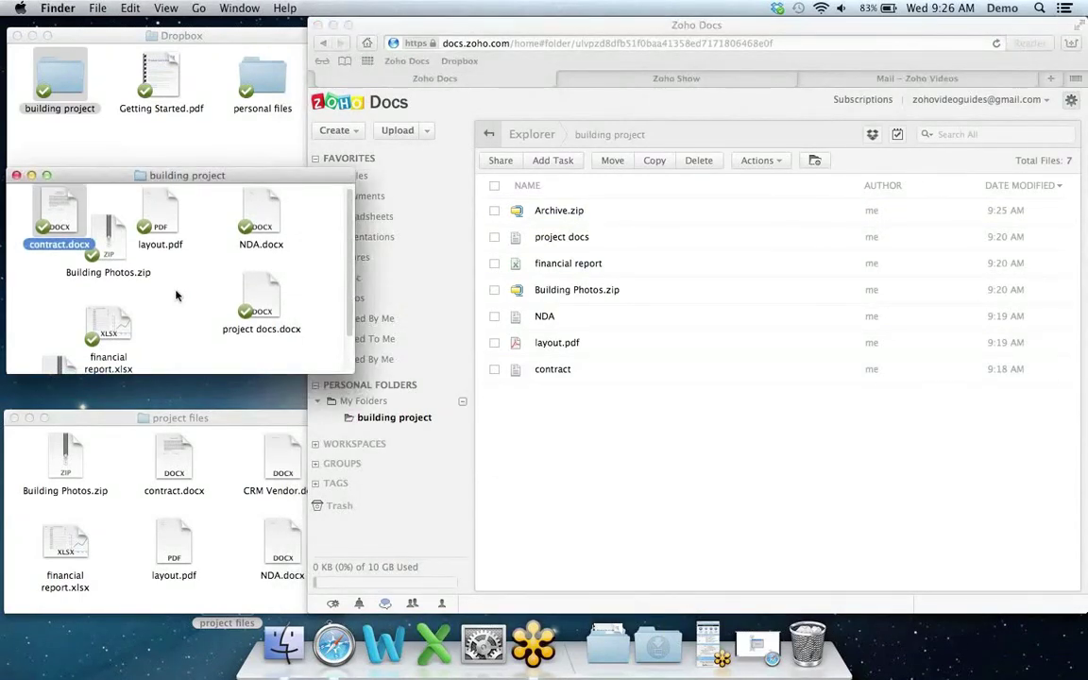
scroll(176, 295, "down", 2)
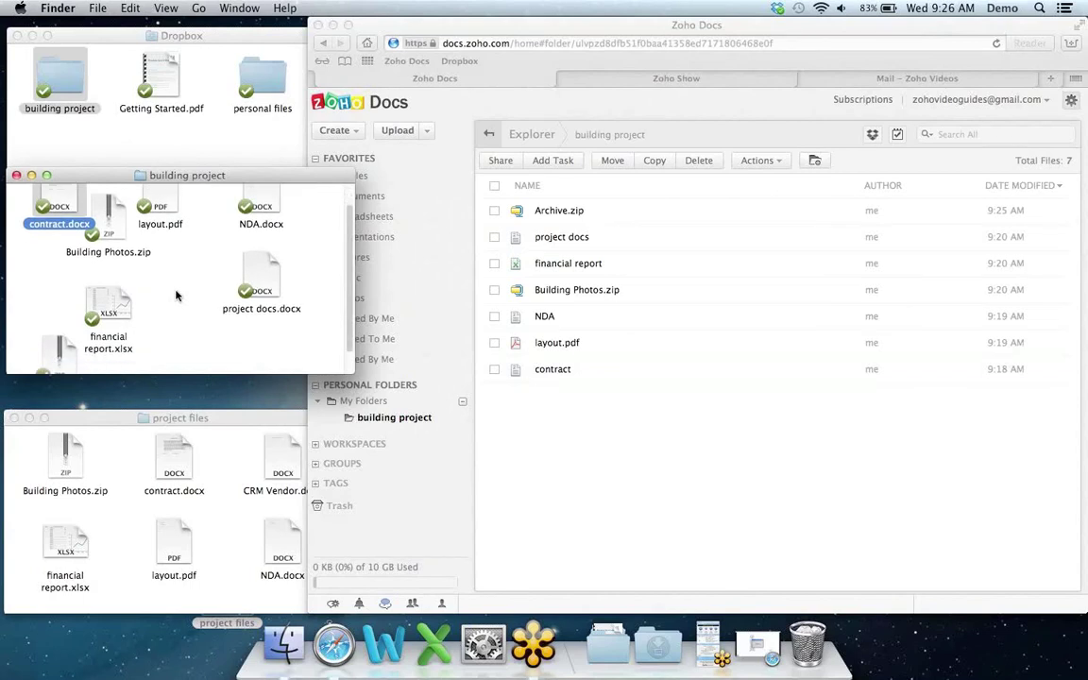
scroll(175, 296, "down", 2)
left_click_drag(58, 347, 42, 274)
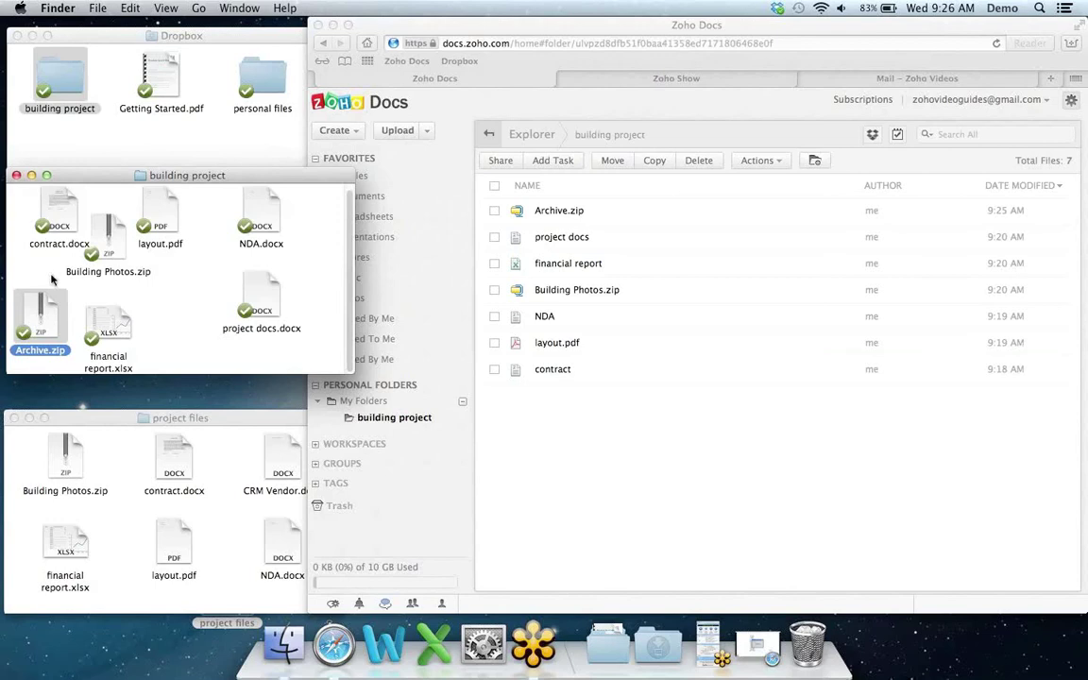
left_click(582, 36)
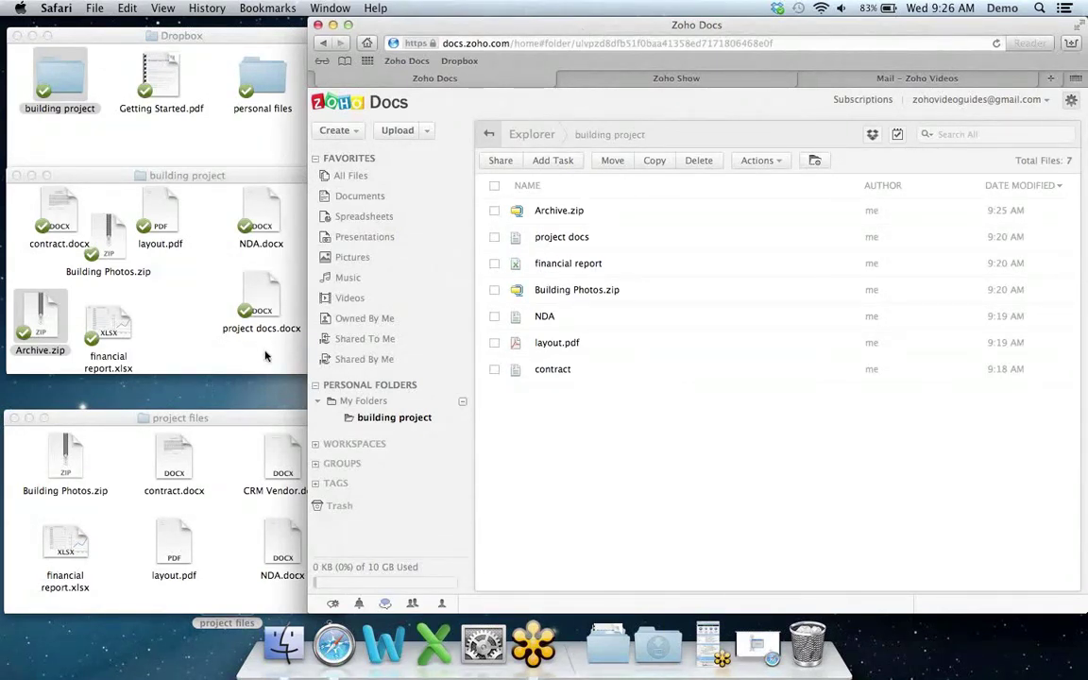
left_click(231, 419)
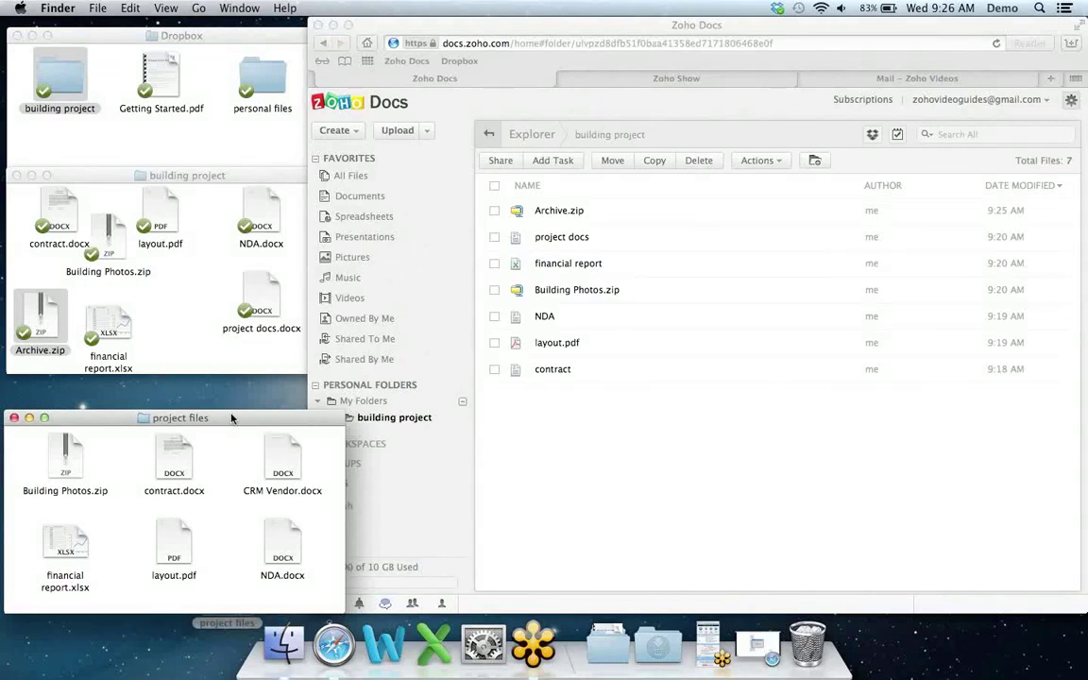
left_click(278, 460)
left_click_drag(278, 460, 175, 301)
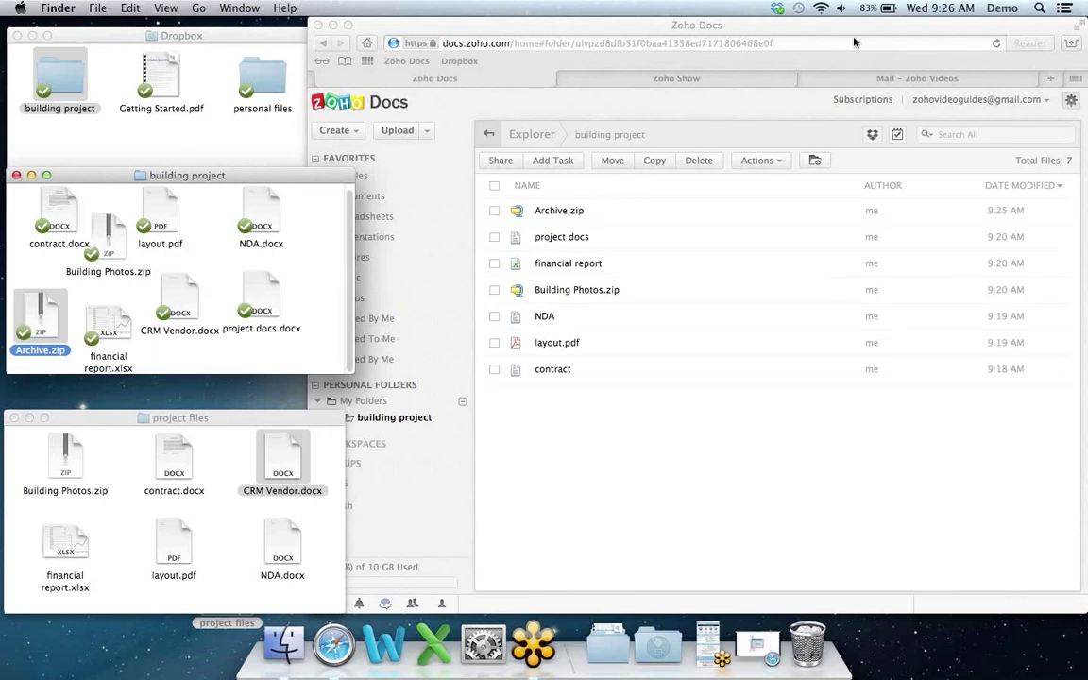
left_click(901, 32)
Step: Open crm.zoho.com in a new tab, go to Leads, and open the Crystal Mark Productions lead
key("super+t")
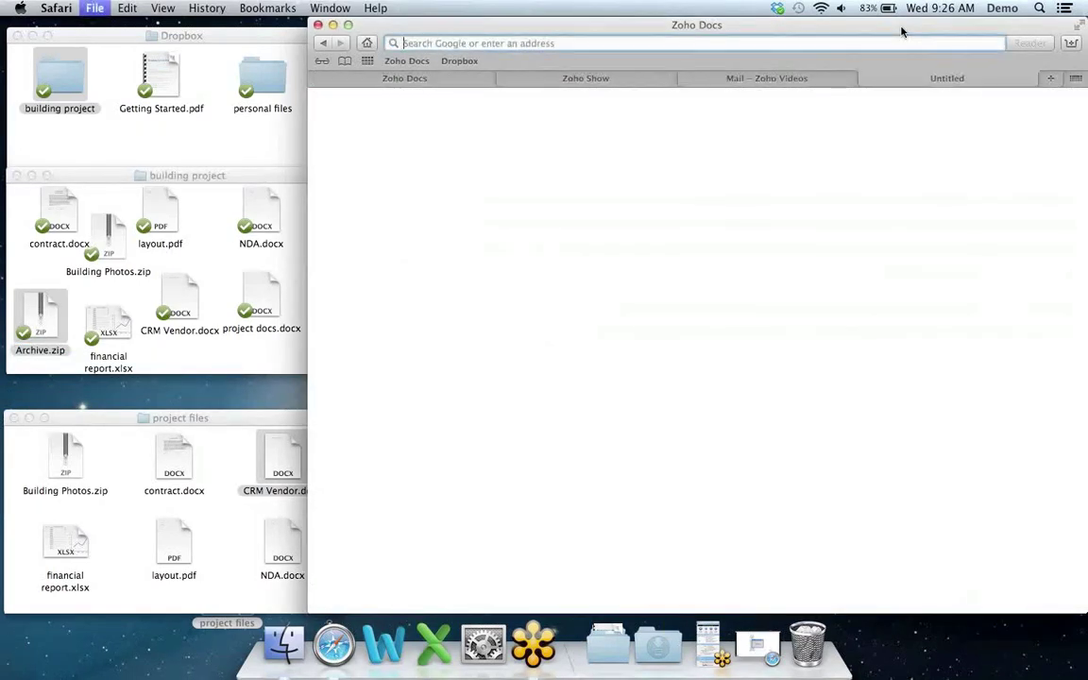
type("crm.zoho.co")
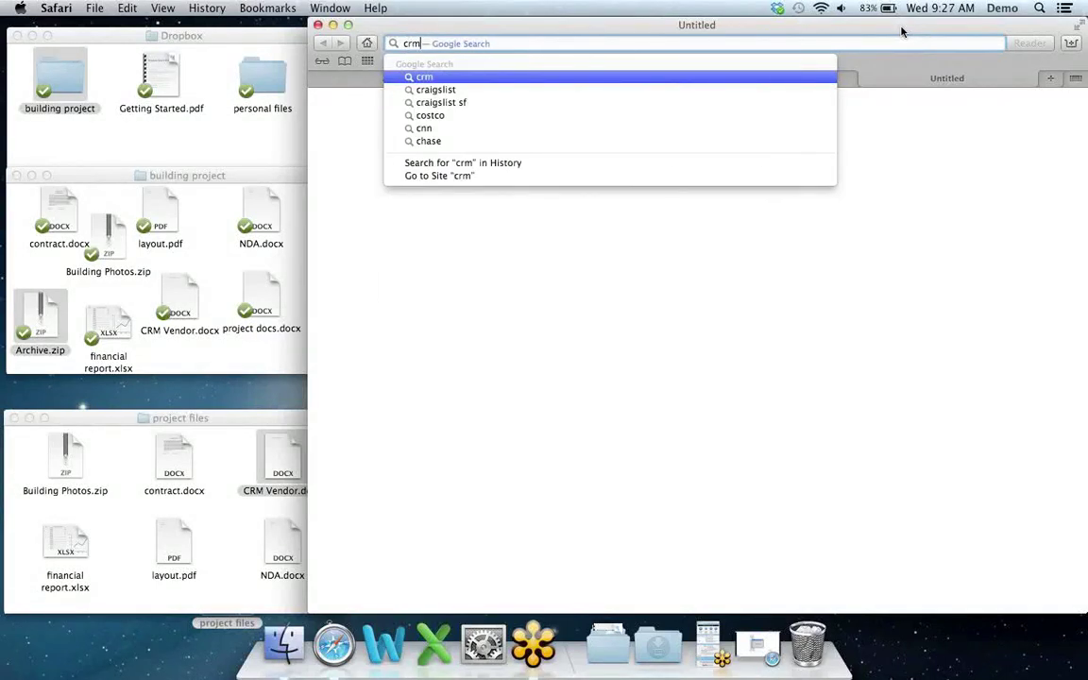
type("m")
key("Return")
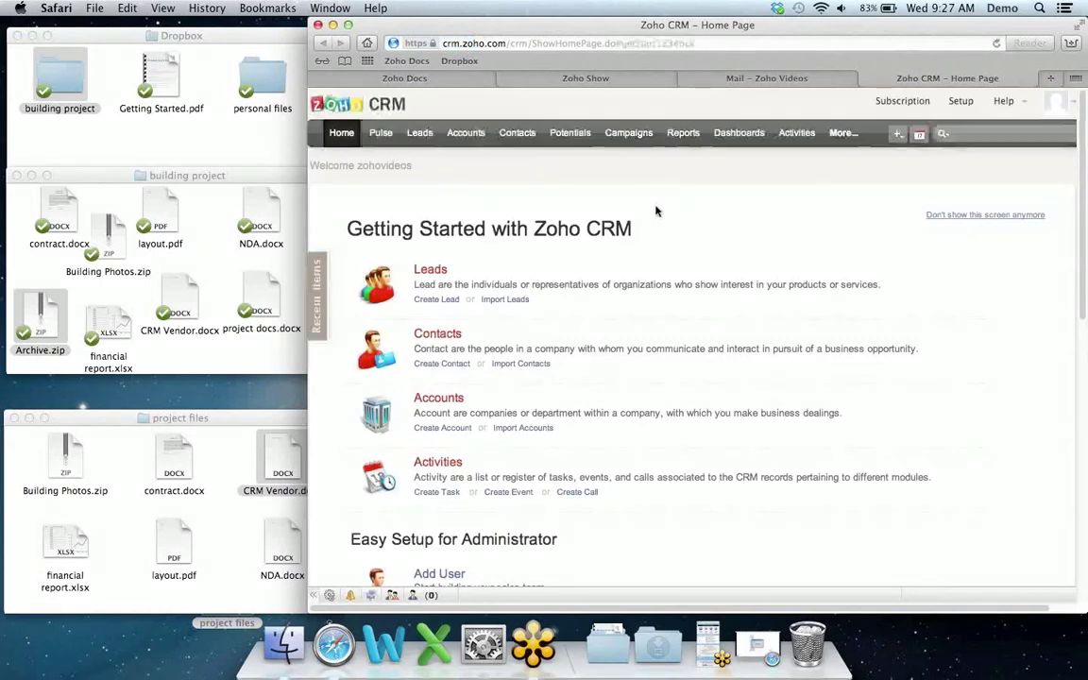
left_click(421, 134)
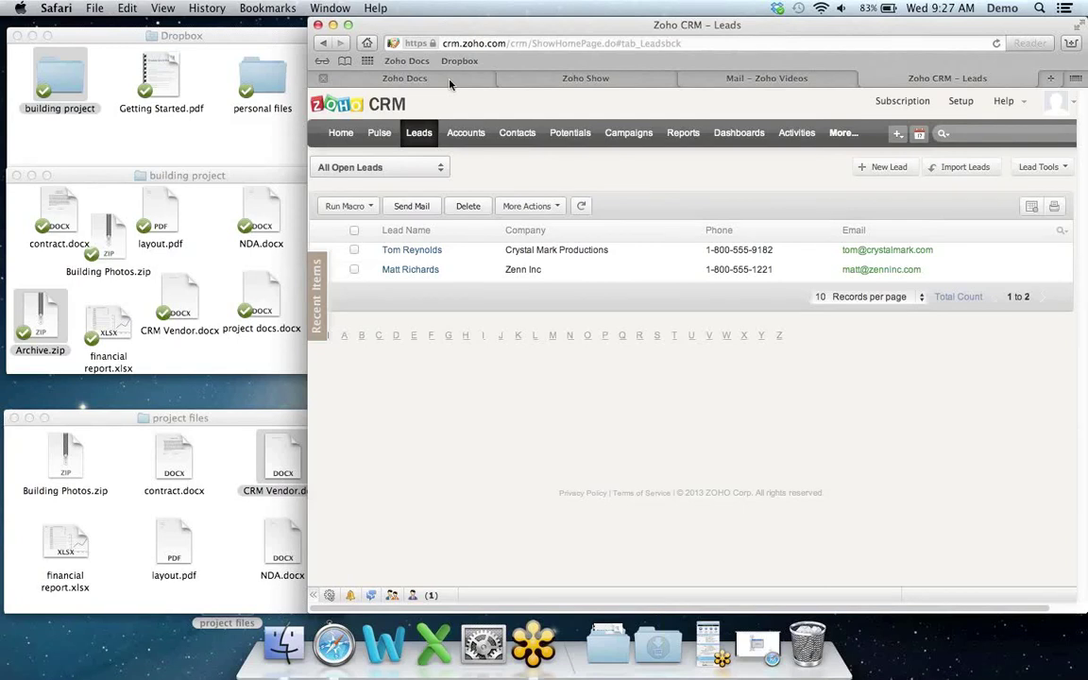
left_click(450, 81)
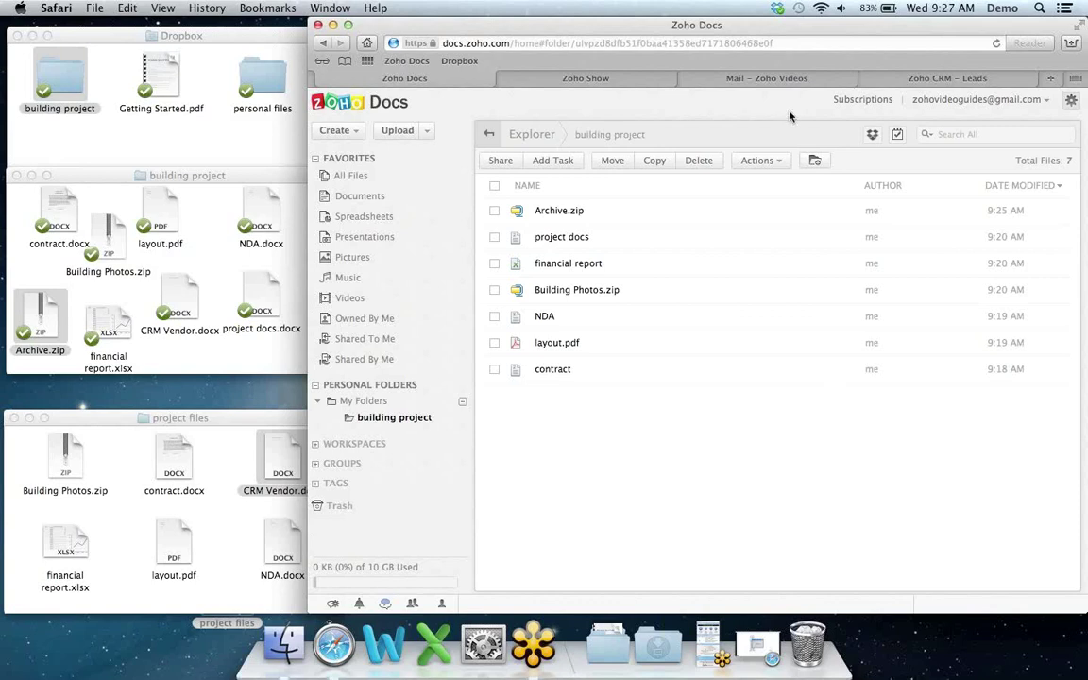
left_click(1009, 82)
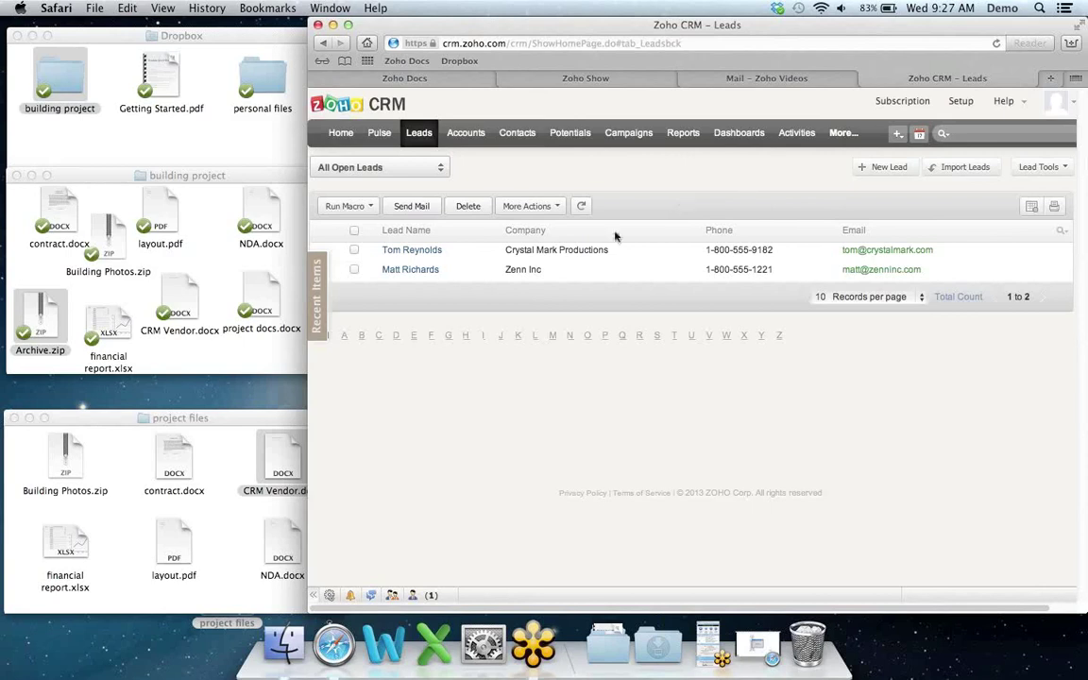
left_click(427, 256)
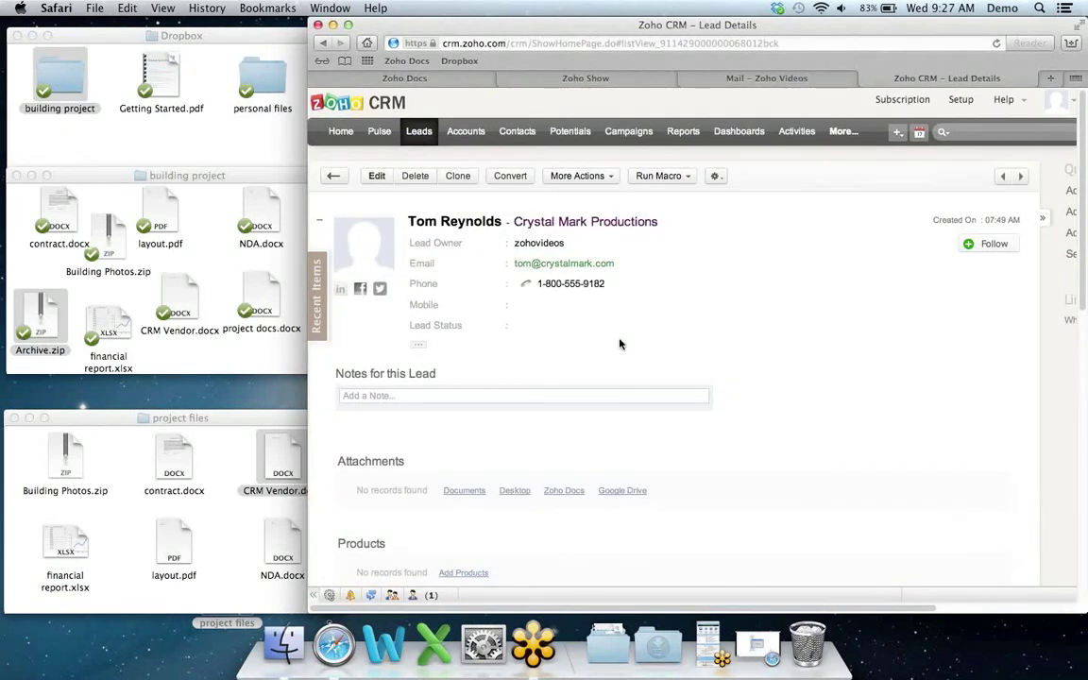
Step: Attach the NDA document from Zoho Docs to the lead, then return to the building project folder
scroll(621, 345, "down", 1)
scroll(621, 345, "down", 3)
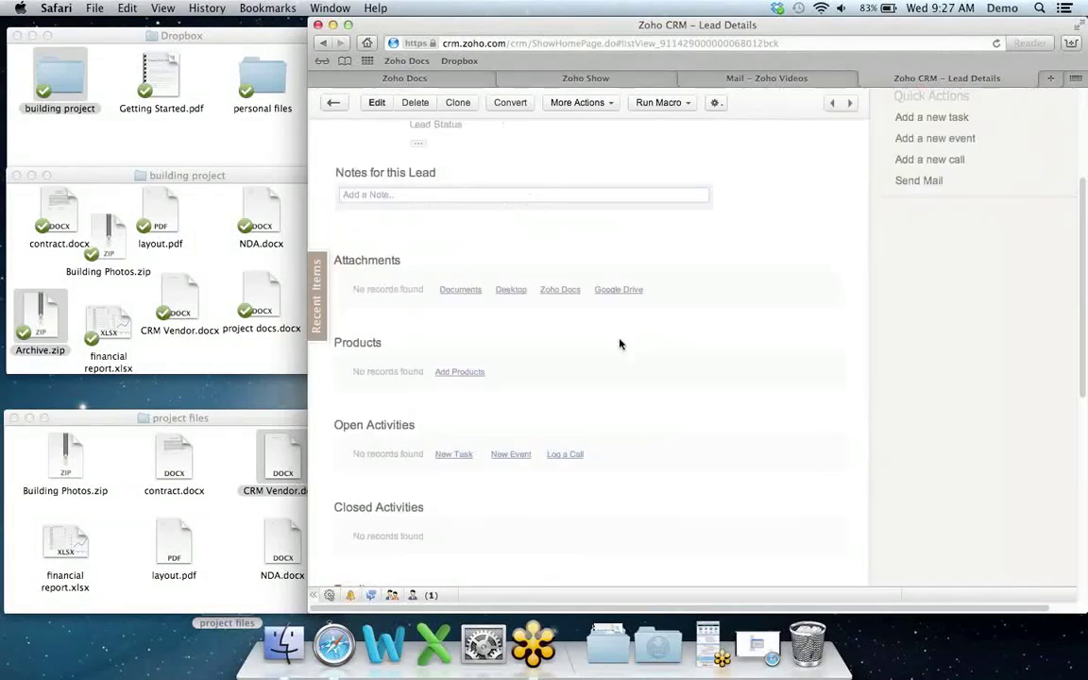
scroll(620, 344, "up", 5)
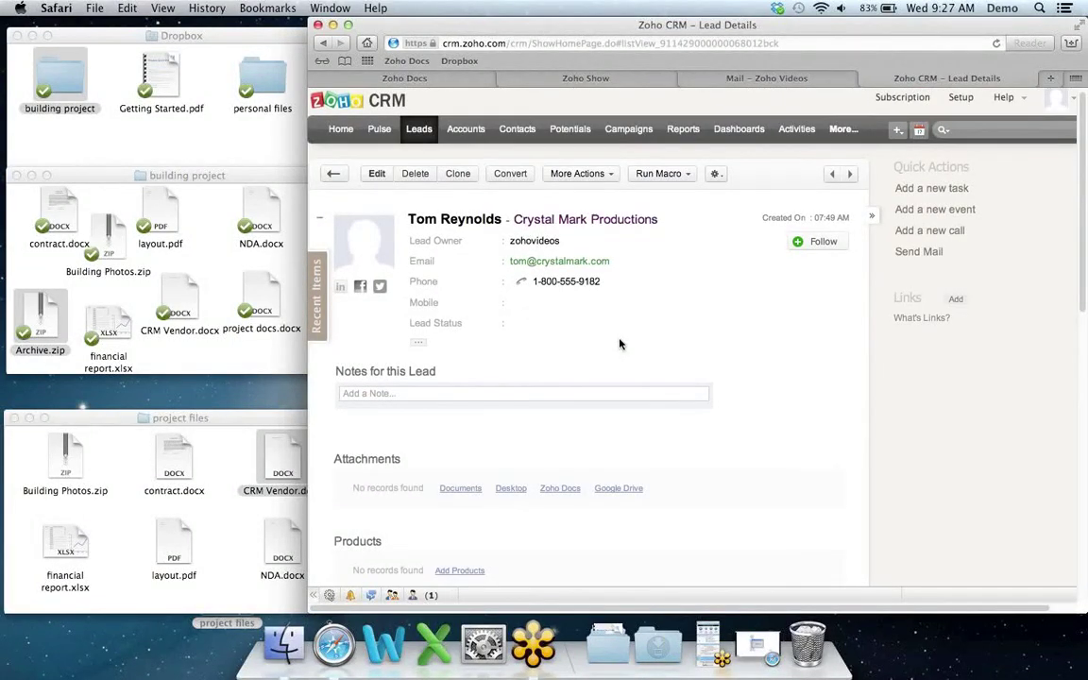
scroll(619, 343, "down", 5)
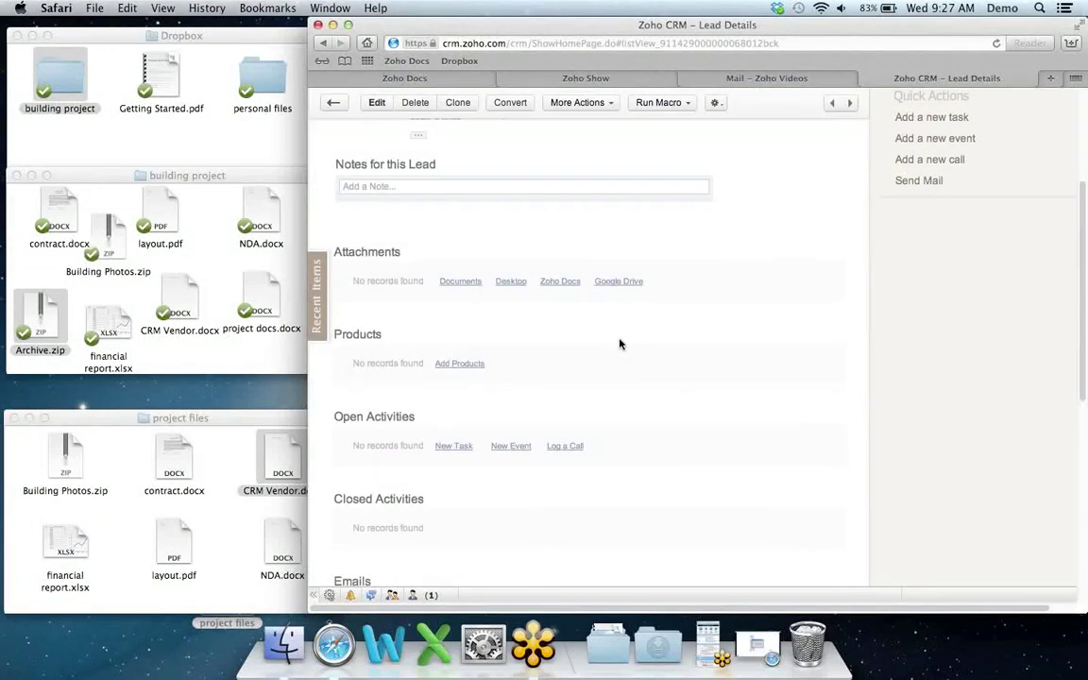
left_click(559, 282)
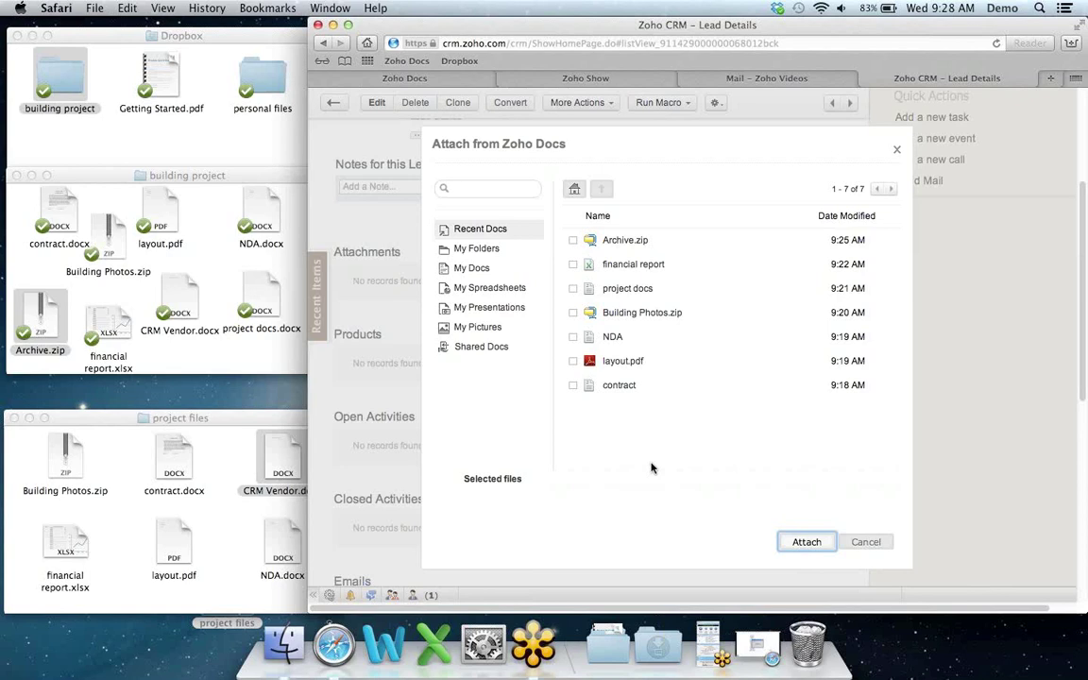
left_click(573, 339)
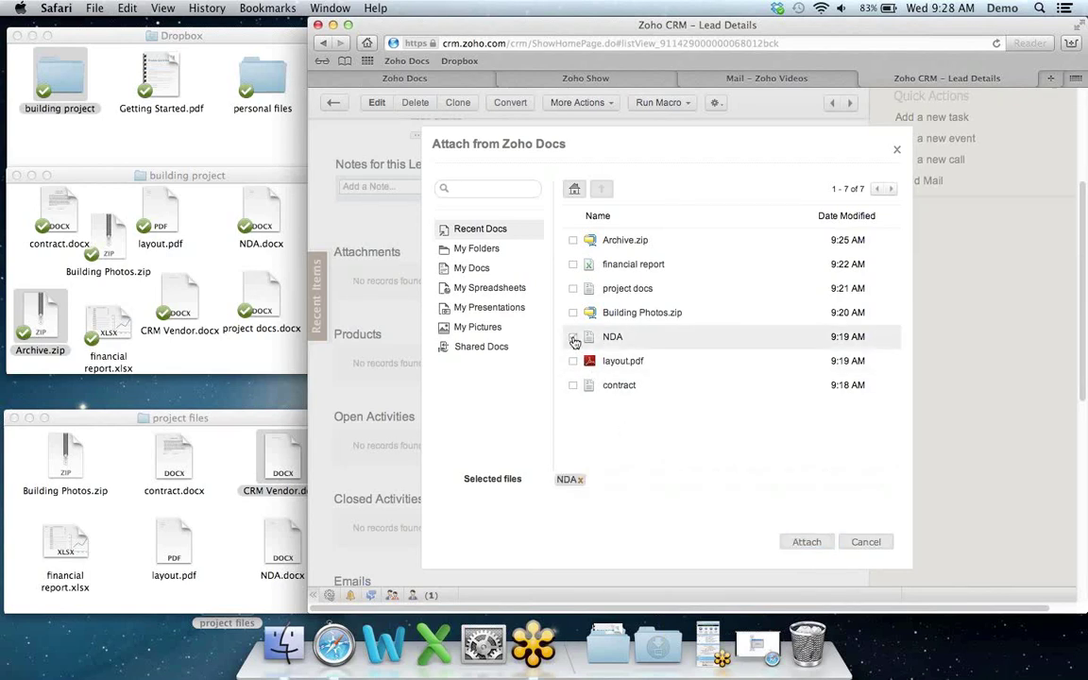
left_click(807, 544)
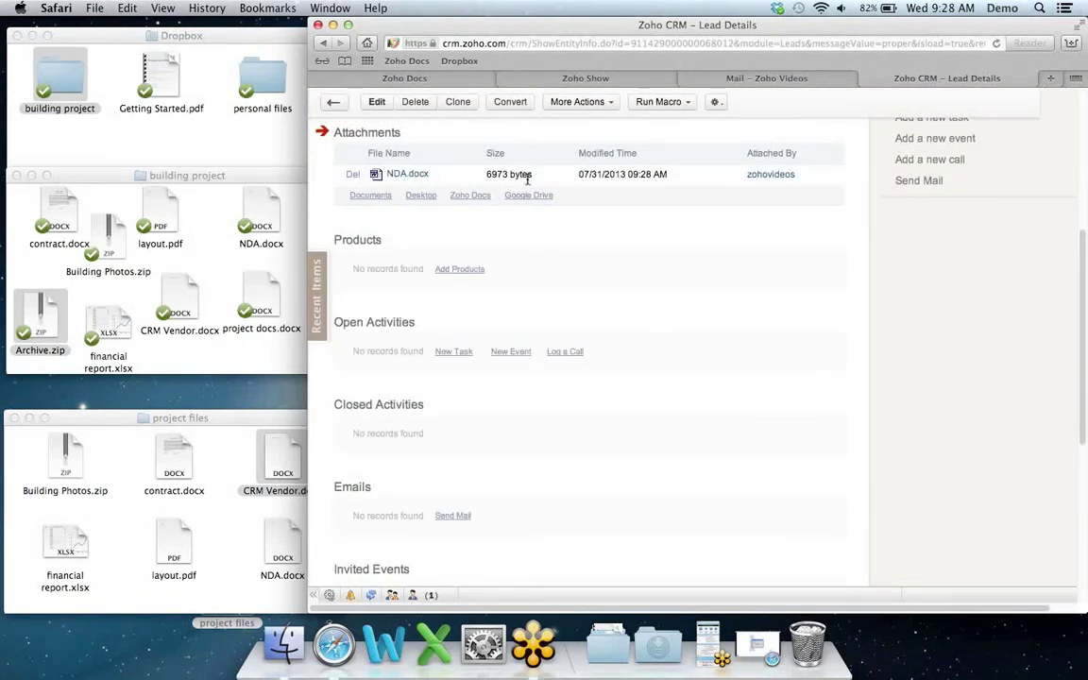
left_click(460, 81)
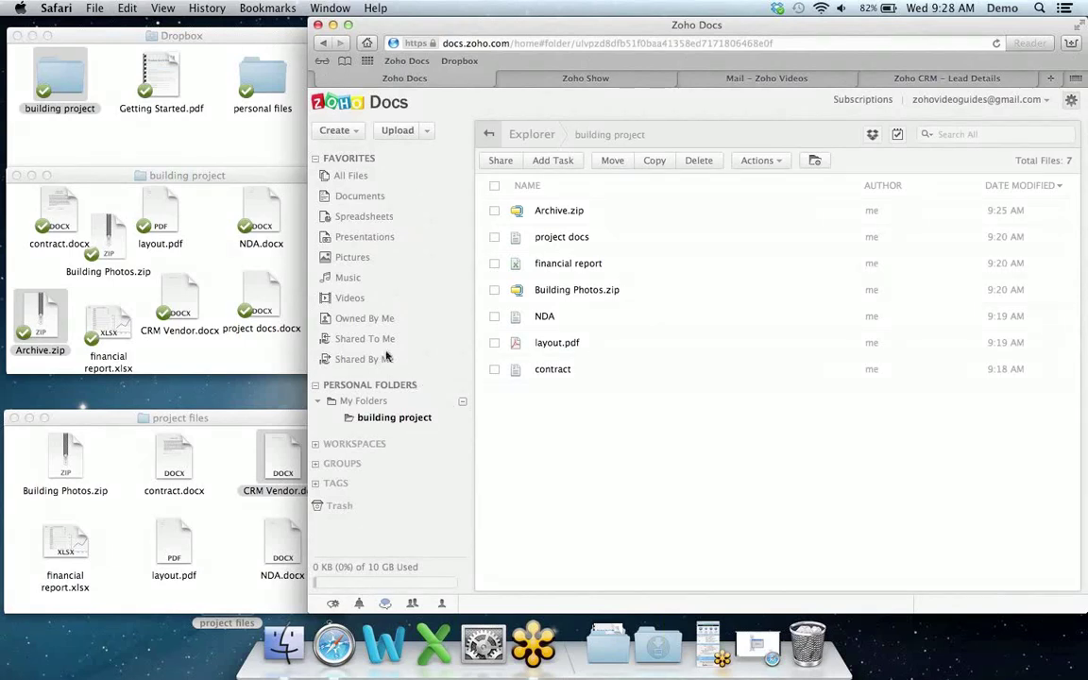
Step: Add a 'personal files' folder under My Folders, then show the Dropbox Sync Wizard
left_click(178, 136)
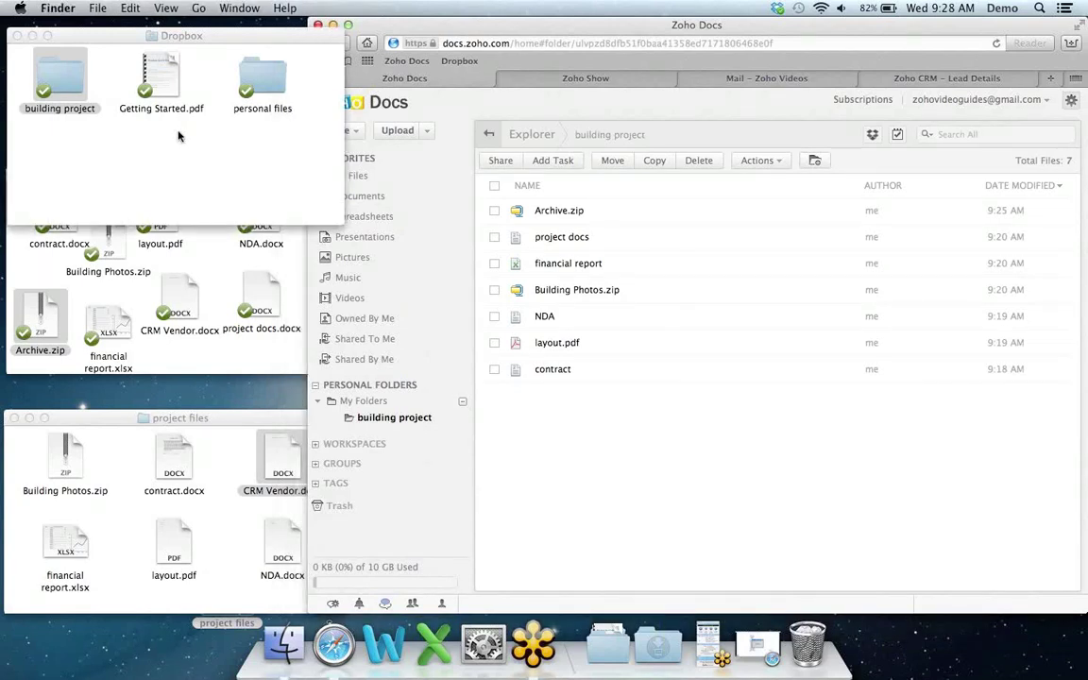
left_click(120, 153)
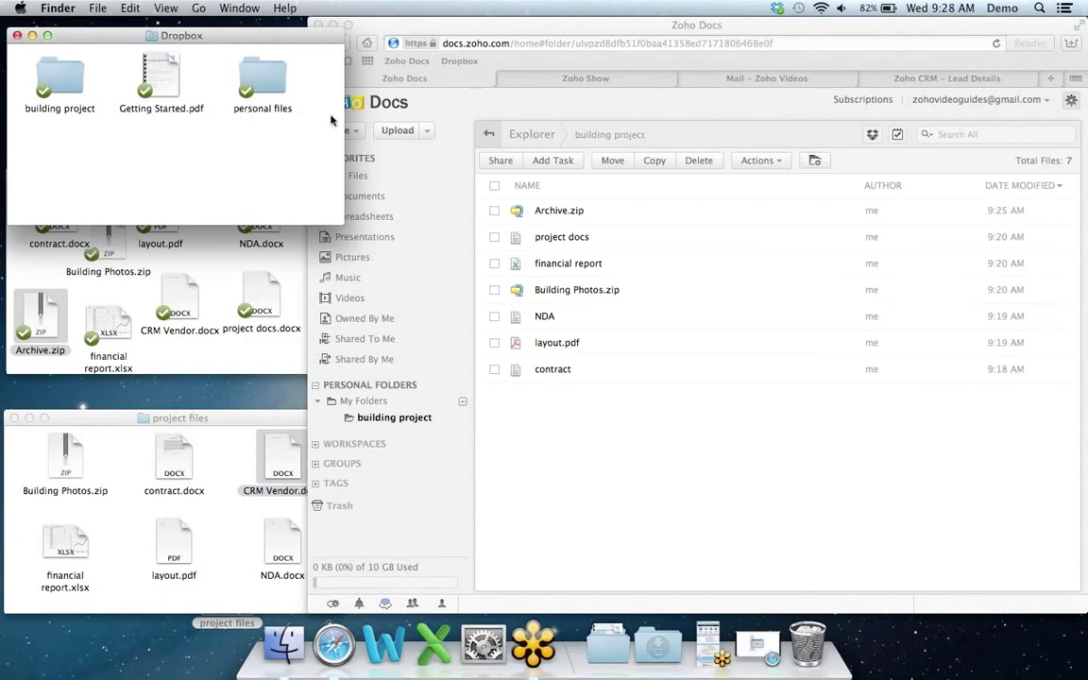
left_click(371, 402)
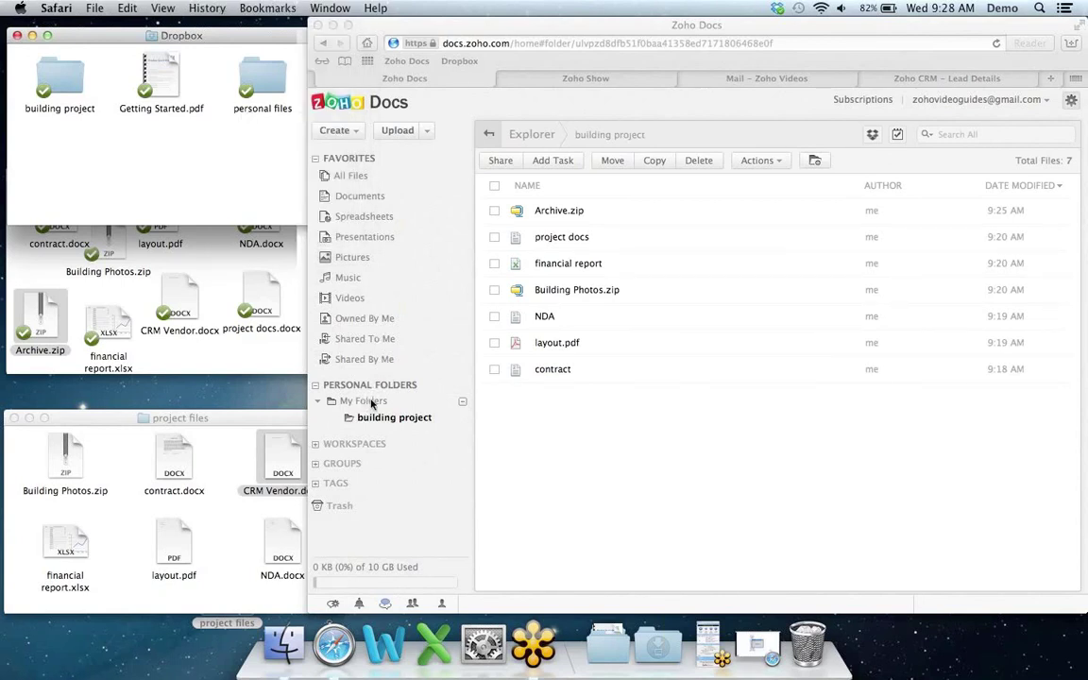
right_click(371, 403)
left_click(378, 418)
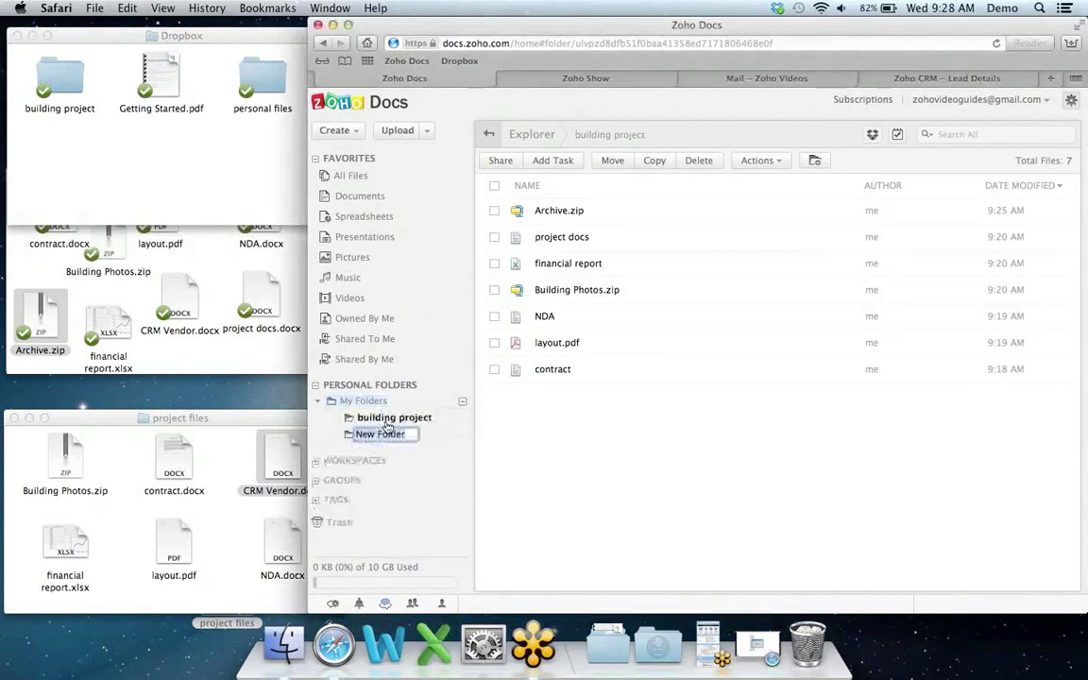
type("pers")
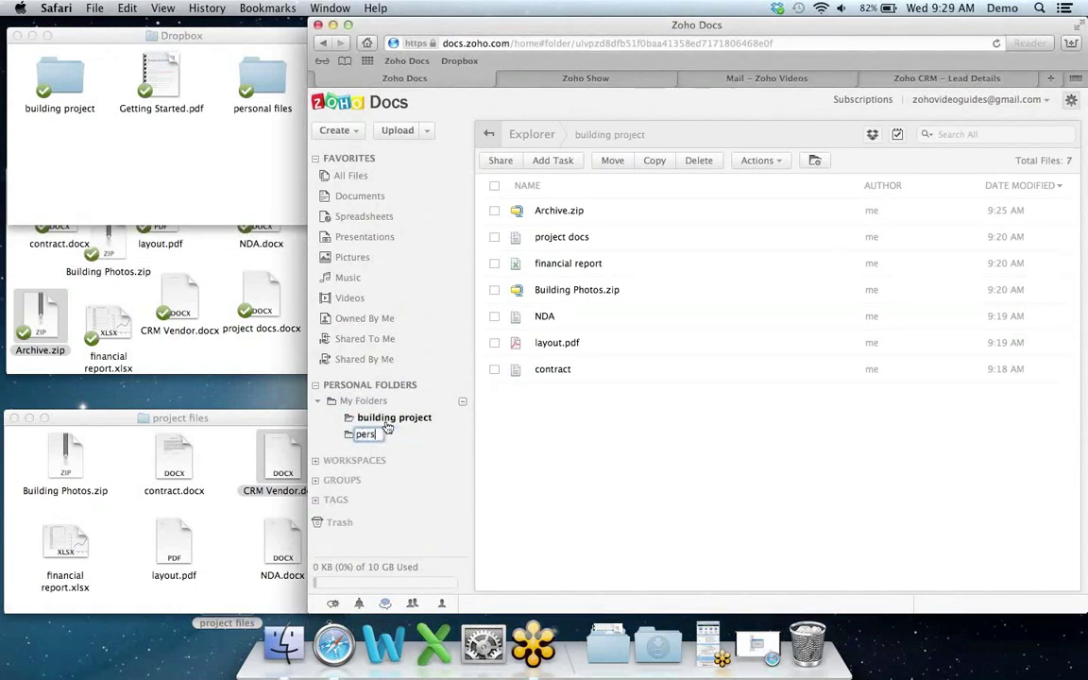
type("onal files")
key("Return")
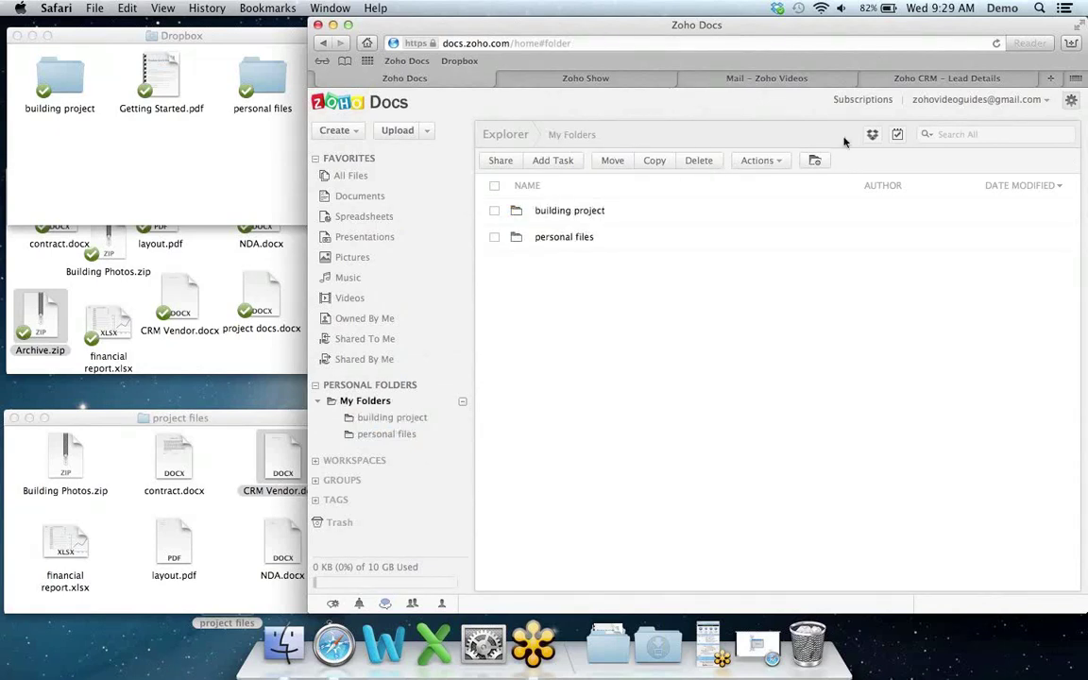
left_click(874, 135)
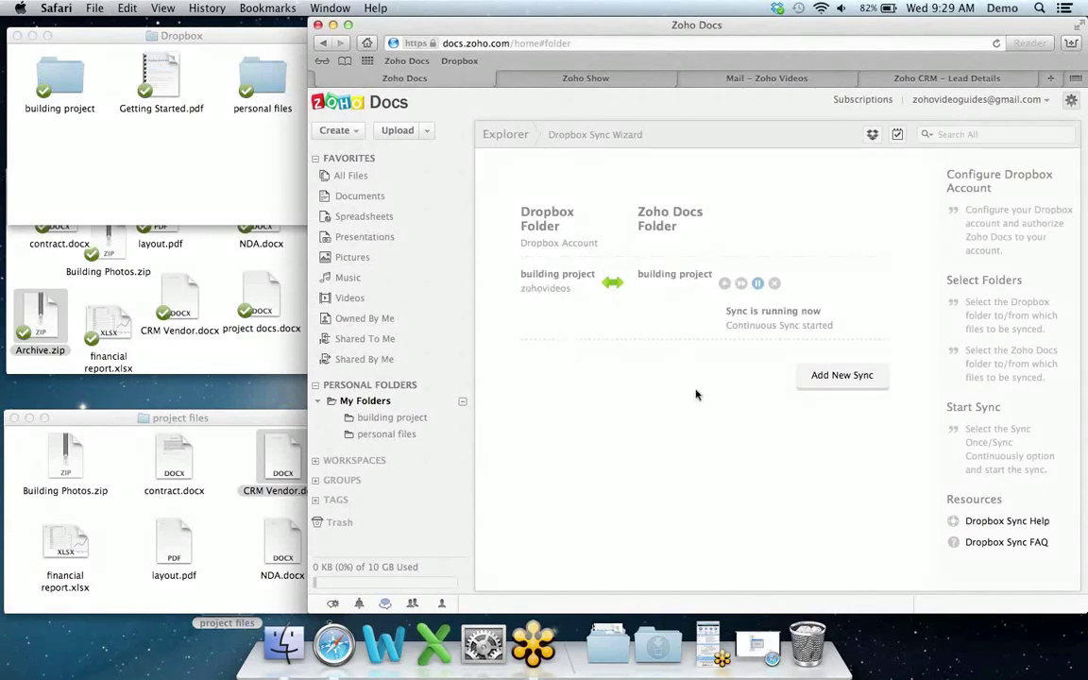
Step: Run a Sync Once pairing of the Dropbox and Zoho Docs personal files folders, then delete it
left_click(837, 378)
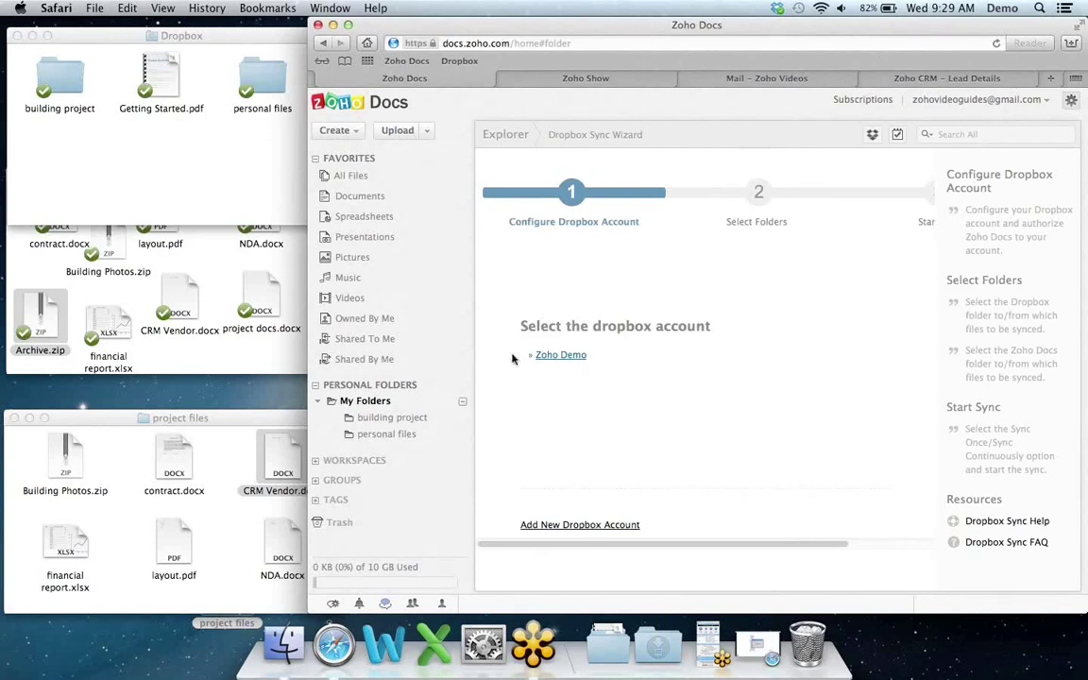
left_click(555, 357)
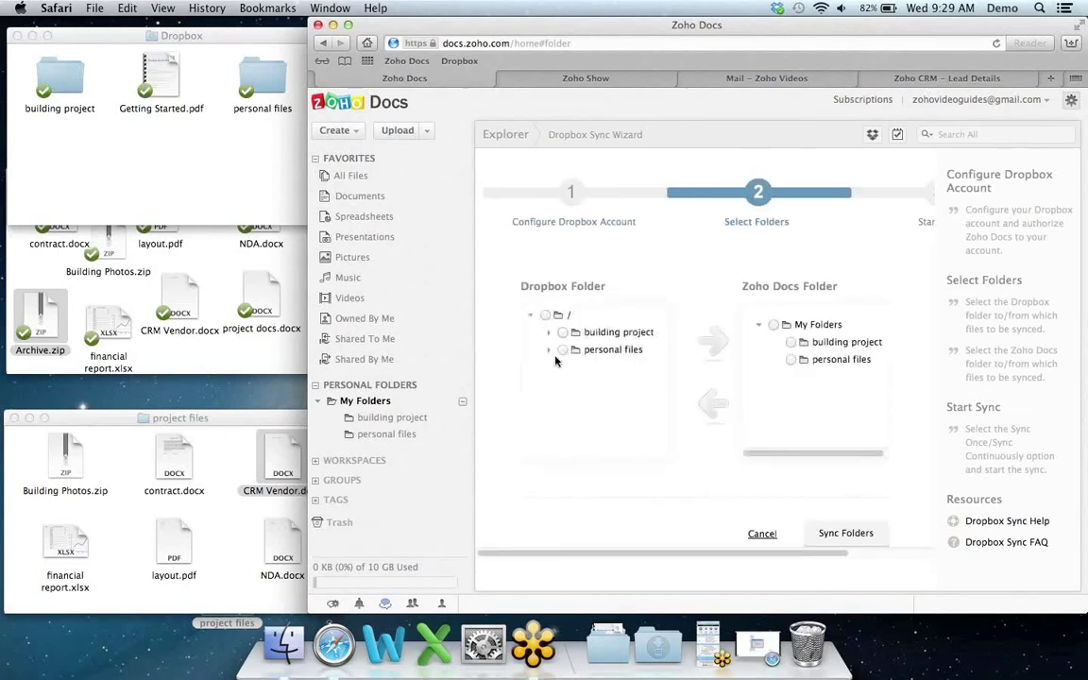
left_click(563, 349)
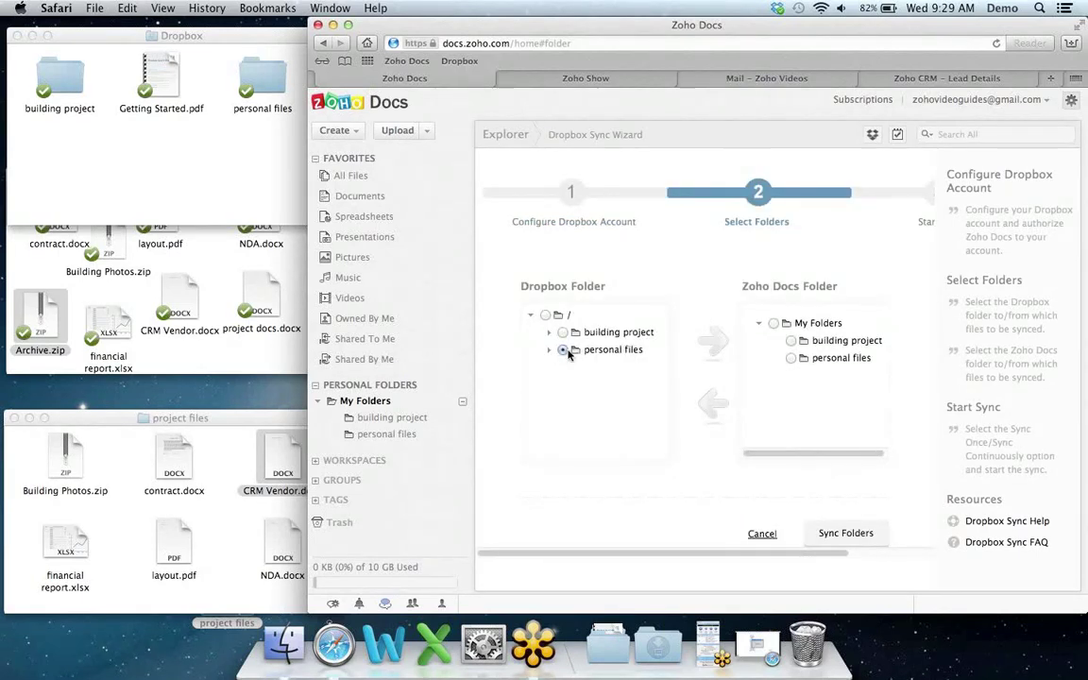
left_click(790, 359)
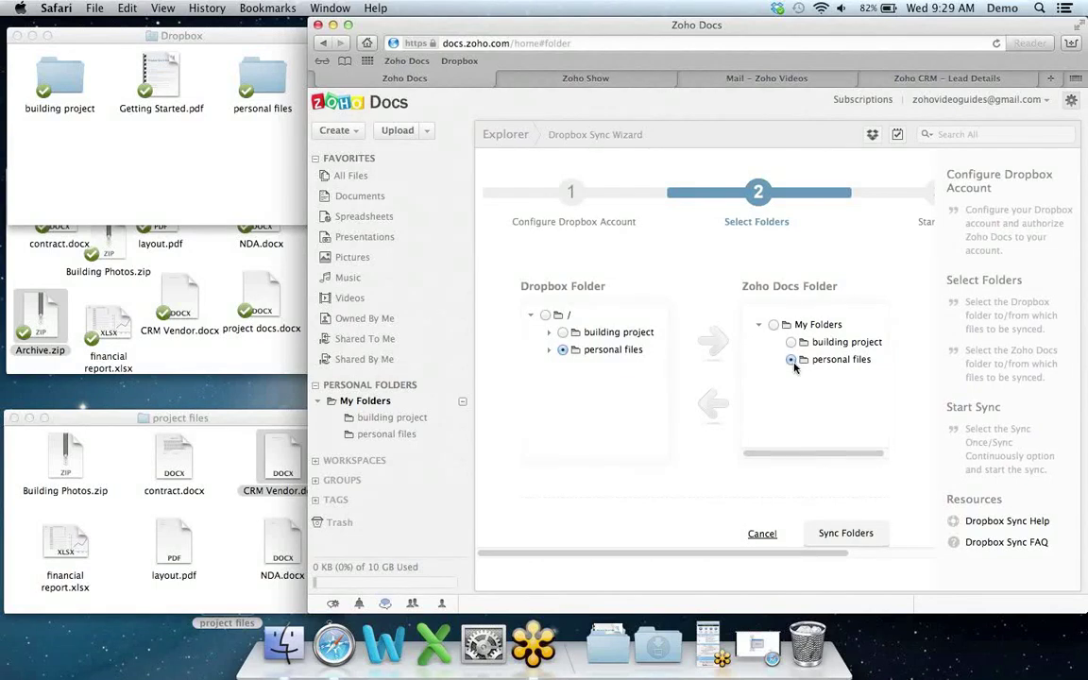
left_click(843, 531)
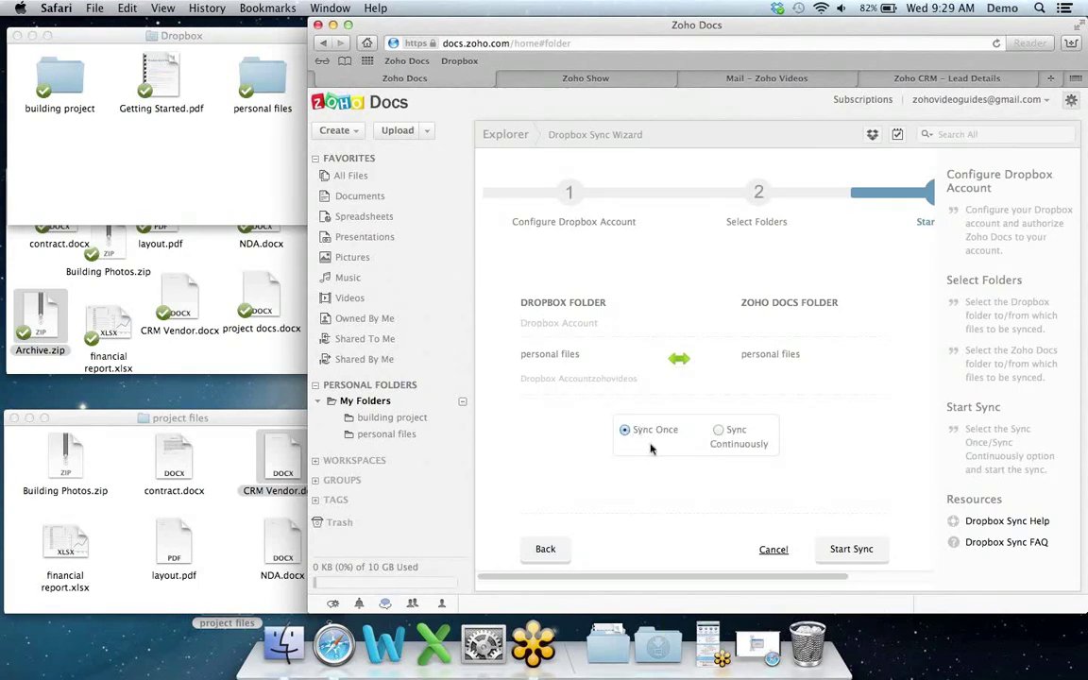
left_click(850, 552)
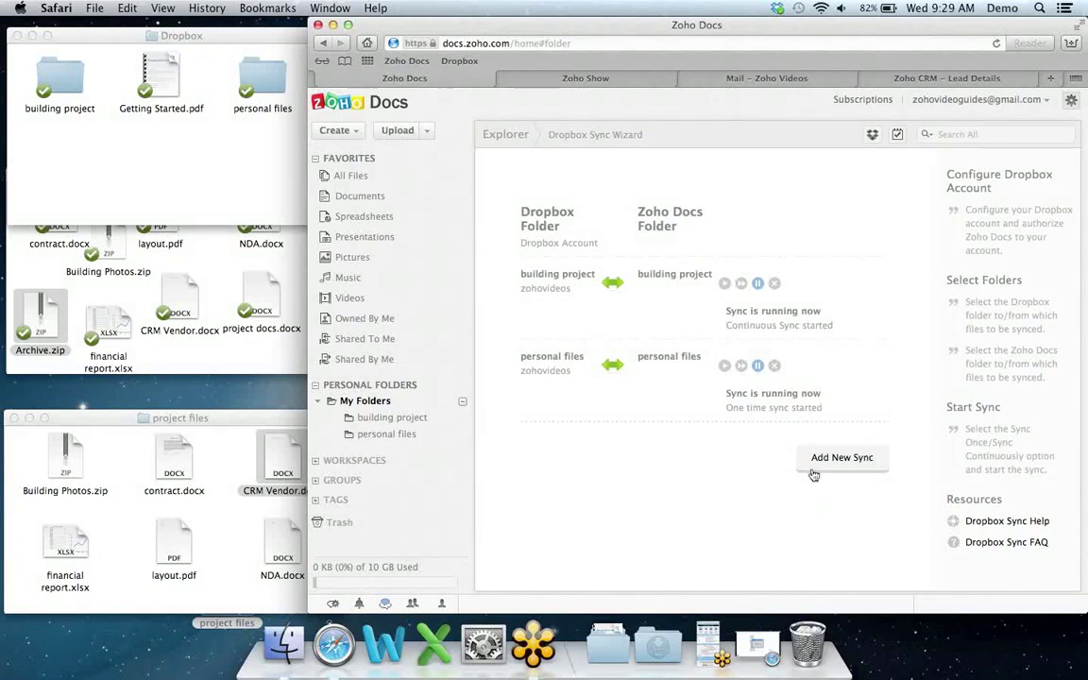
left_click(775, 366)
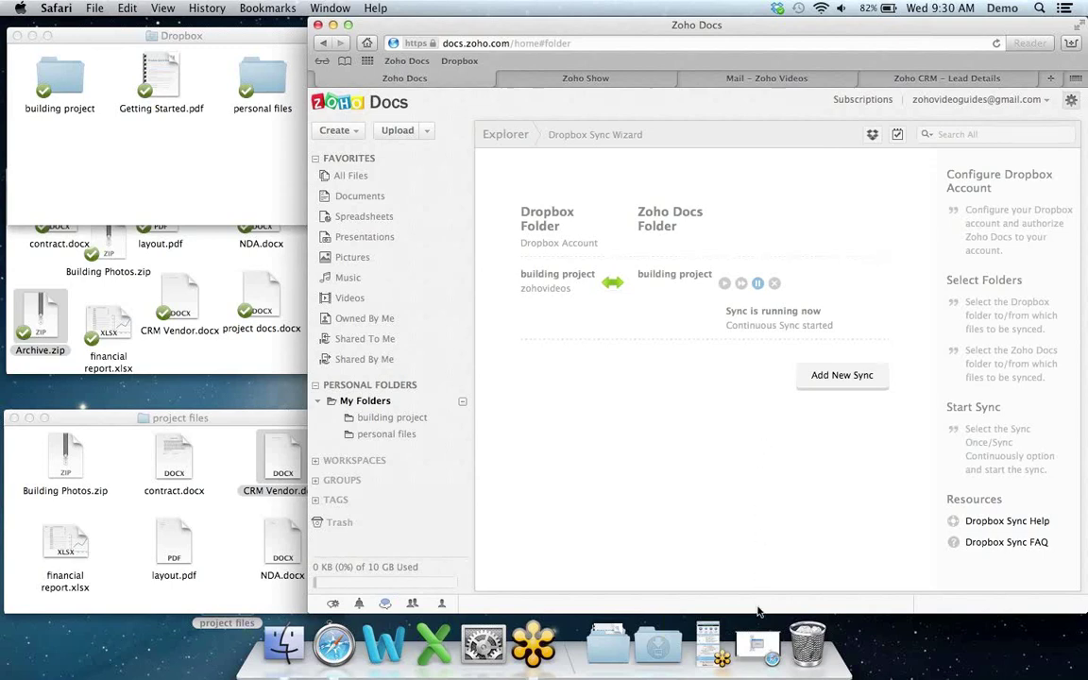
Step: Restore Zoho Show, present full screen, and advance from the Demo slide to Summary
left_click(758, 650)
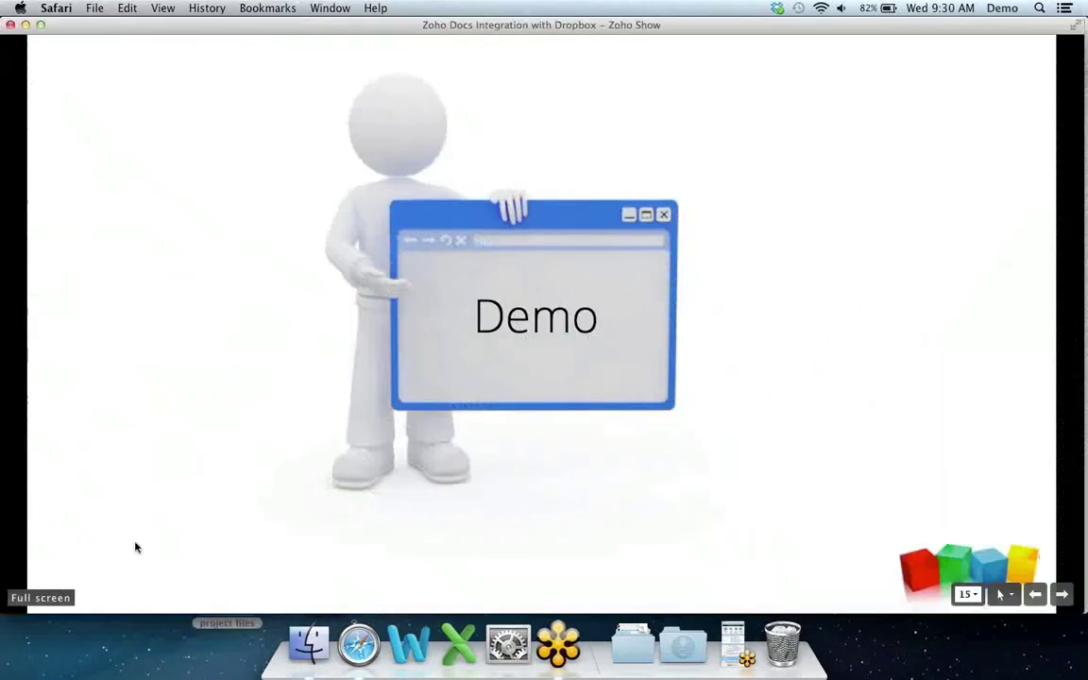
left_click(61, 602)
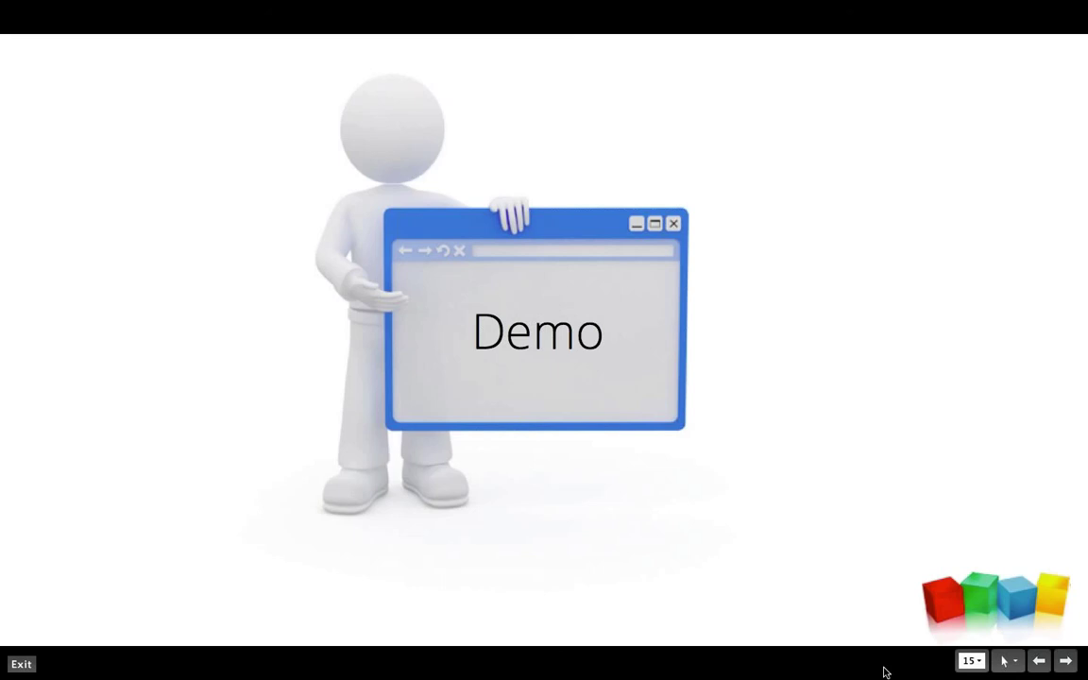
key("Right")
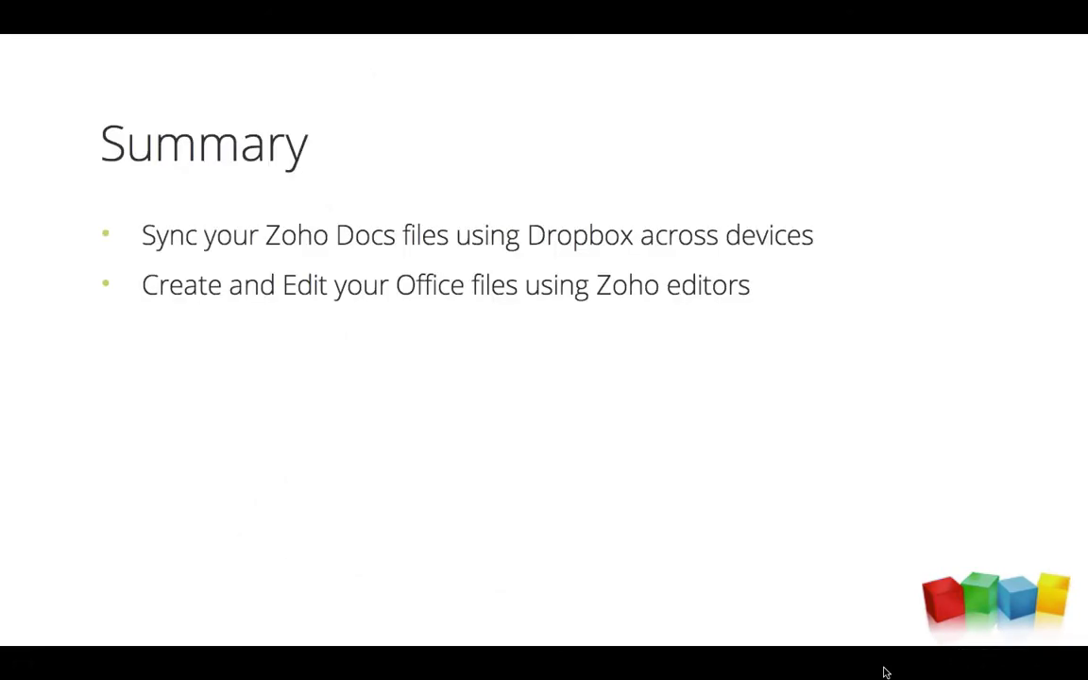